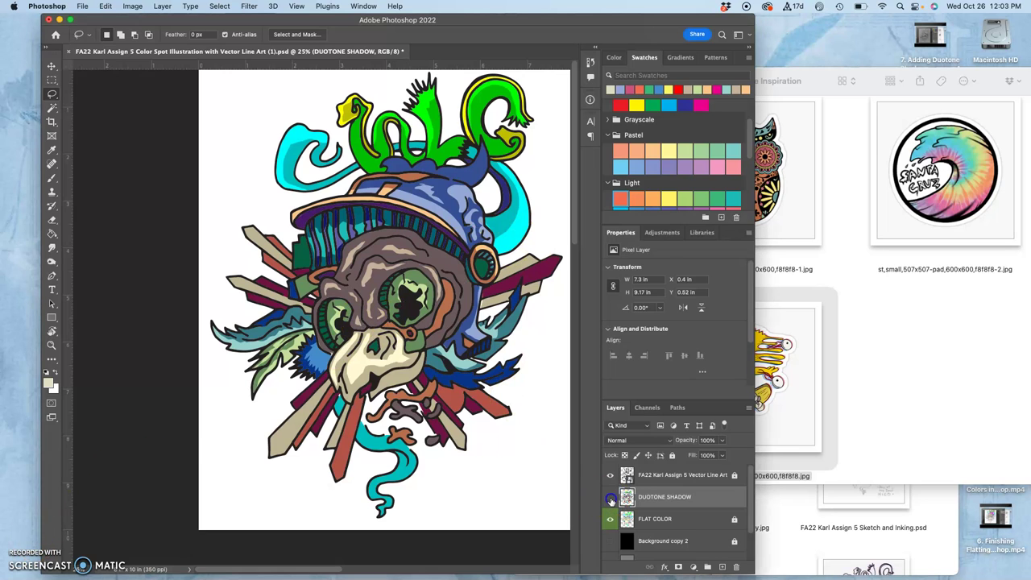
Compare the artwork with and without its shadows by toggling the visibility of the DUOTONE SHADOW layer
click(611, 500)
click(611, 500)
click(610, 499)
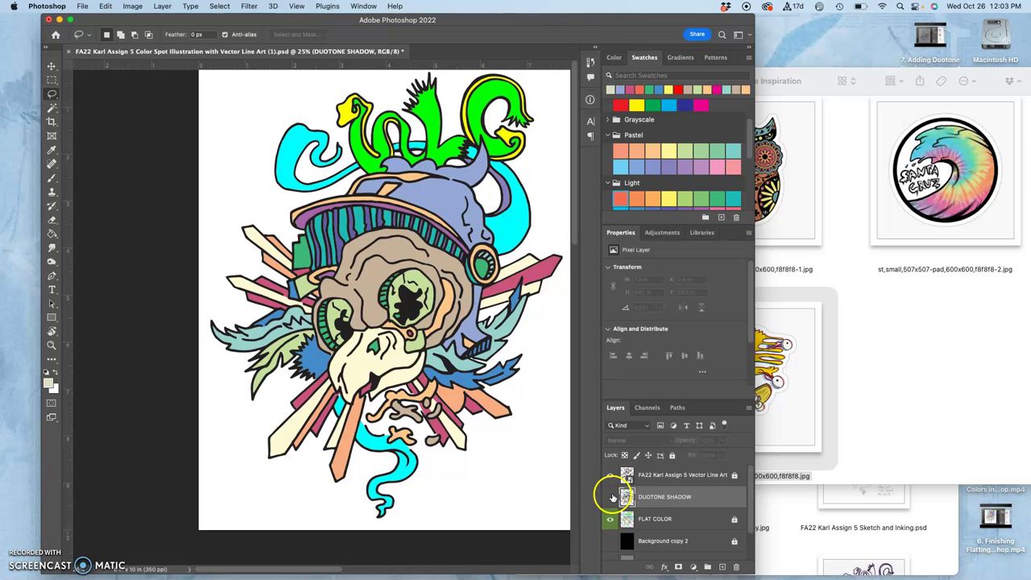
click(610, 497)
click(611, 497)
click(611, 497)
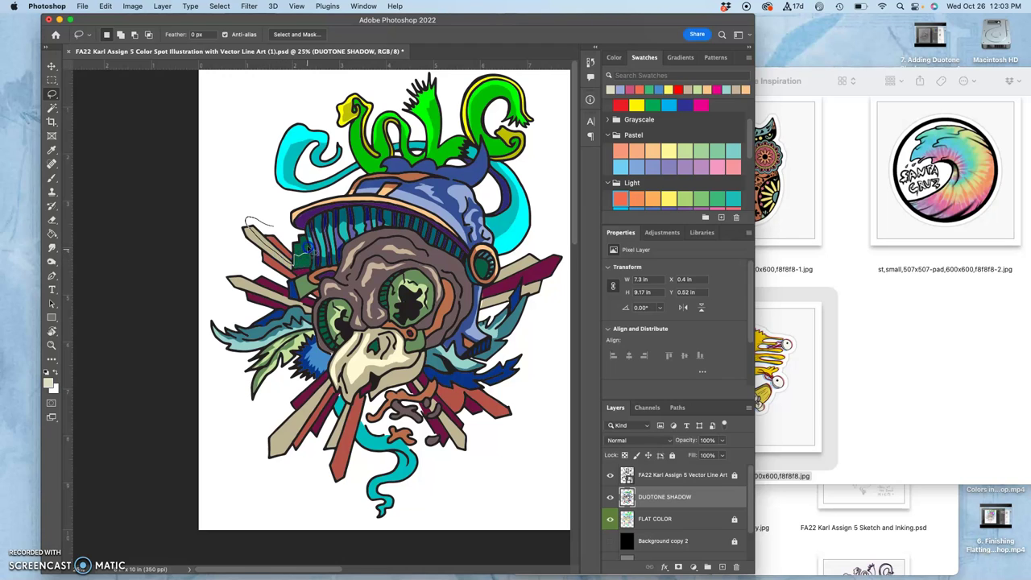
Lasso and delete the DUOTONE SHADOW areas over the upper-left spikes and the small green tube below them
drag(279, 229, 276, 225)
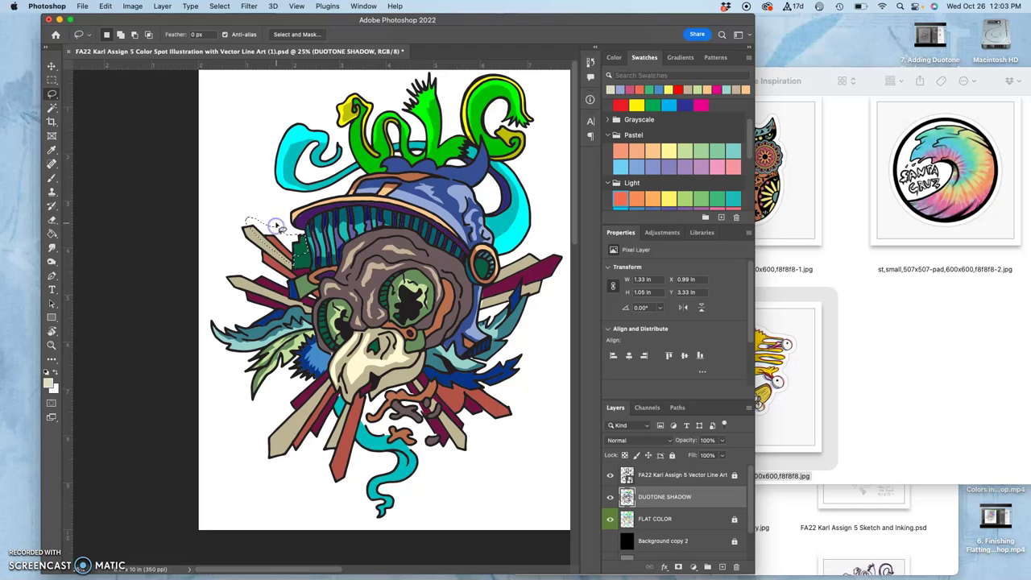
key(Delete)
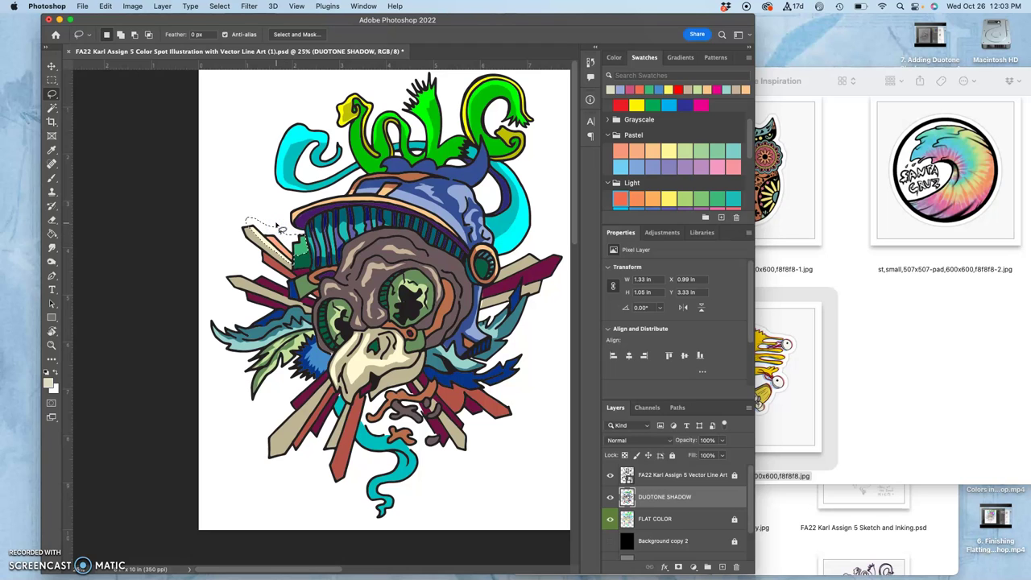
click(230, 173)
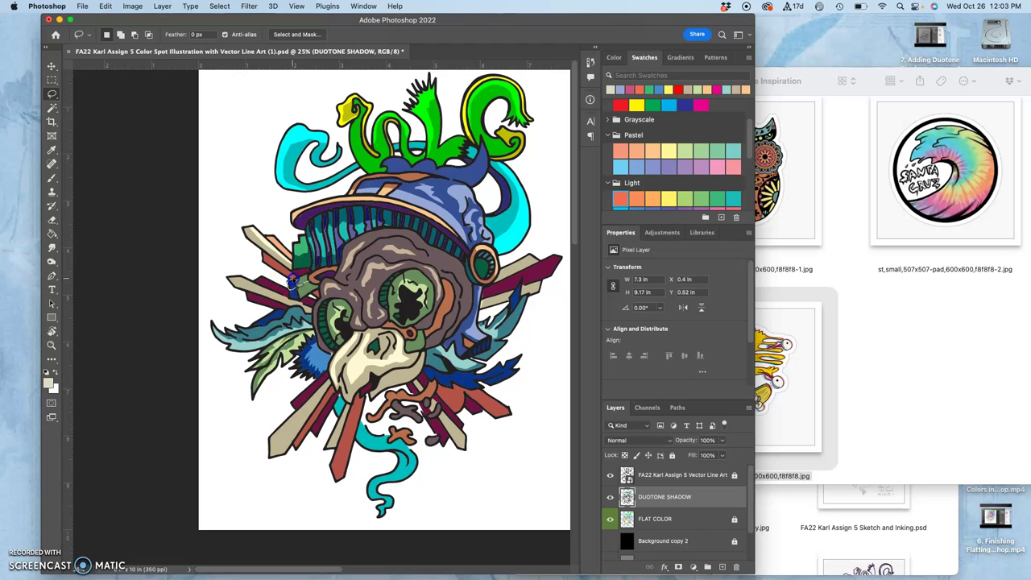
drag(300, 276, 304, 277)
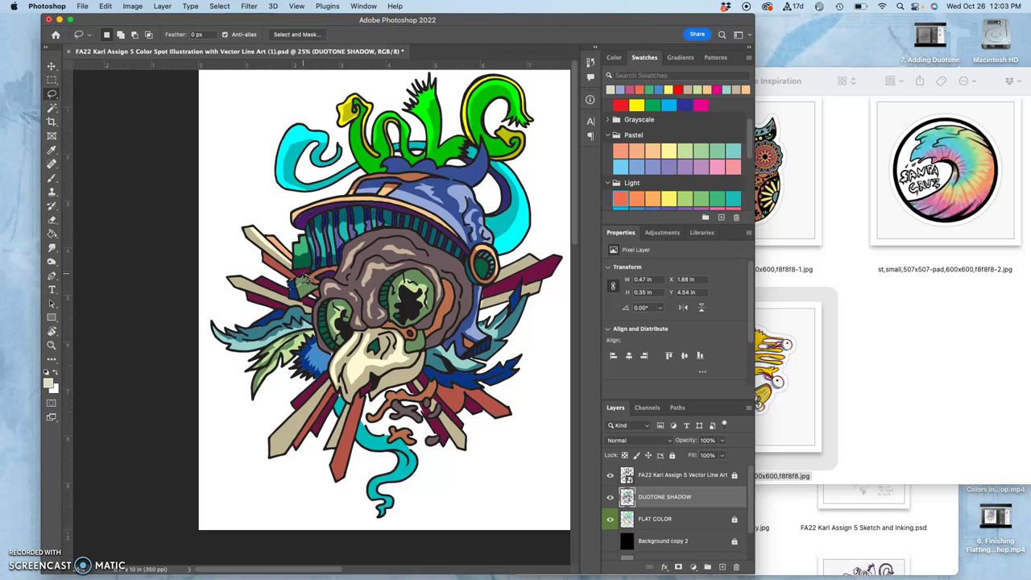
click(241, 156)
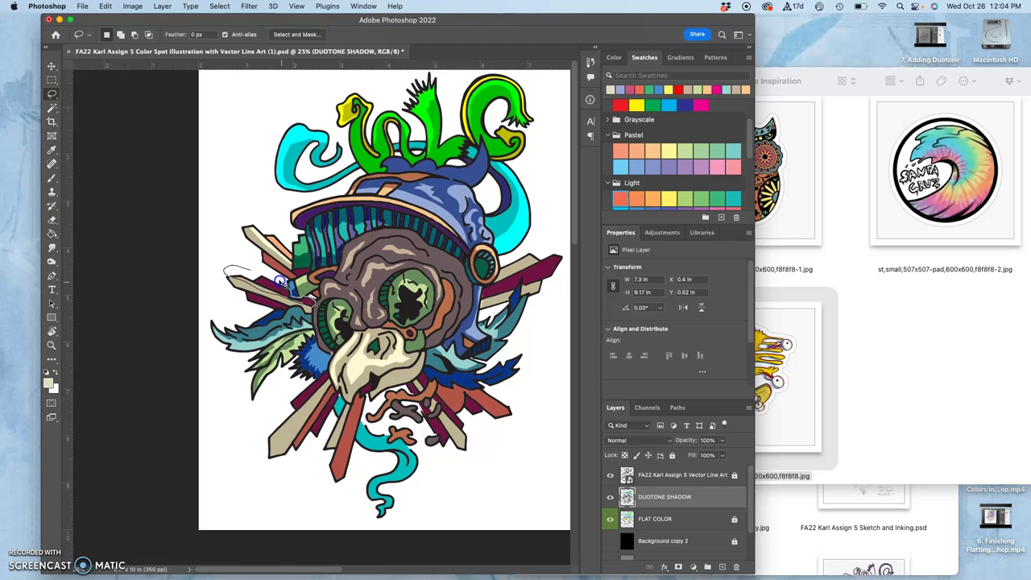
Lasso and delete the shadow along the upper side of the lower pair of left-hand spikes, then deselect
drag(280, 281, 259, 271)
key(BackSpace)
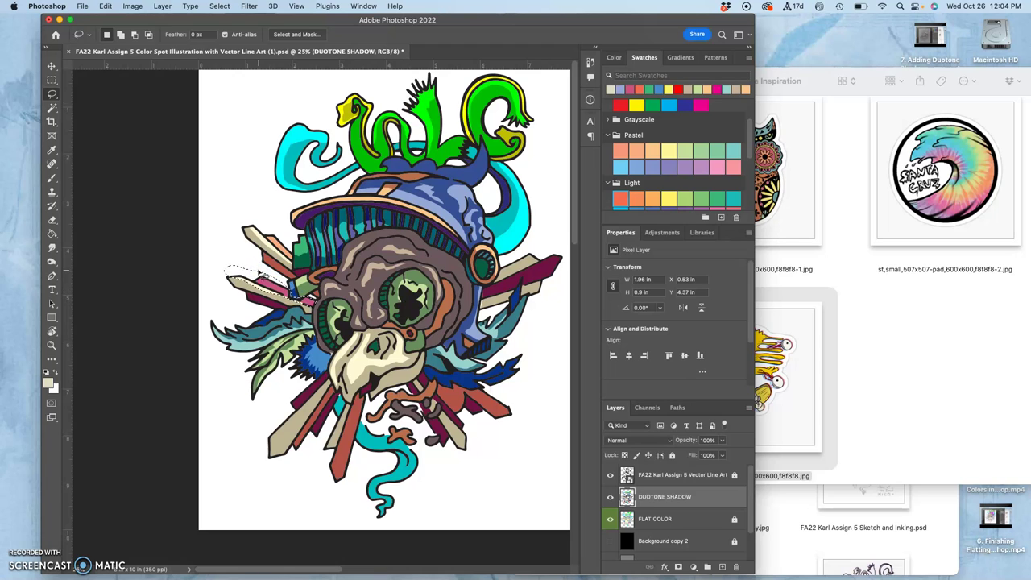
click(318, 373)
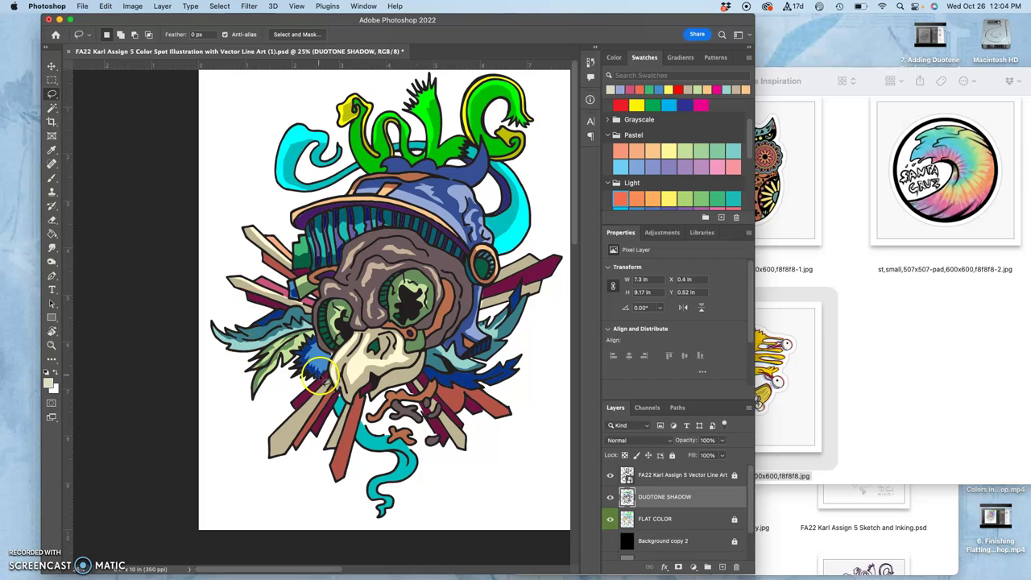
Hide the DUOTONE SHADOW layer, then unlock and duplicate the FLAT COLOR layer
click(610, 496)
click(650, 519)
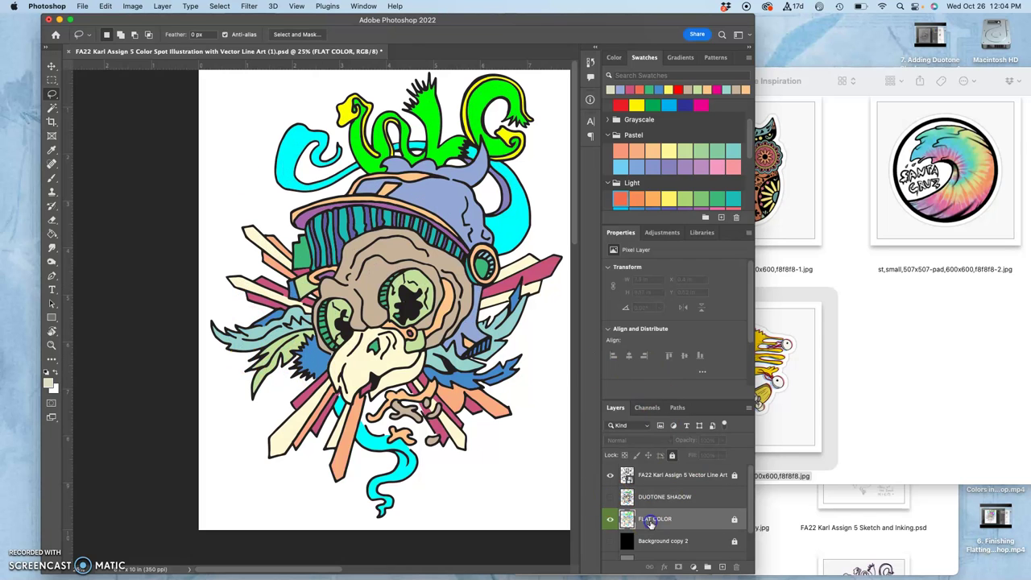
click(672, 456)
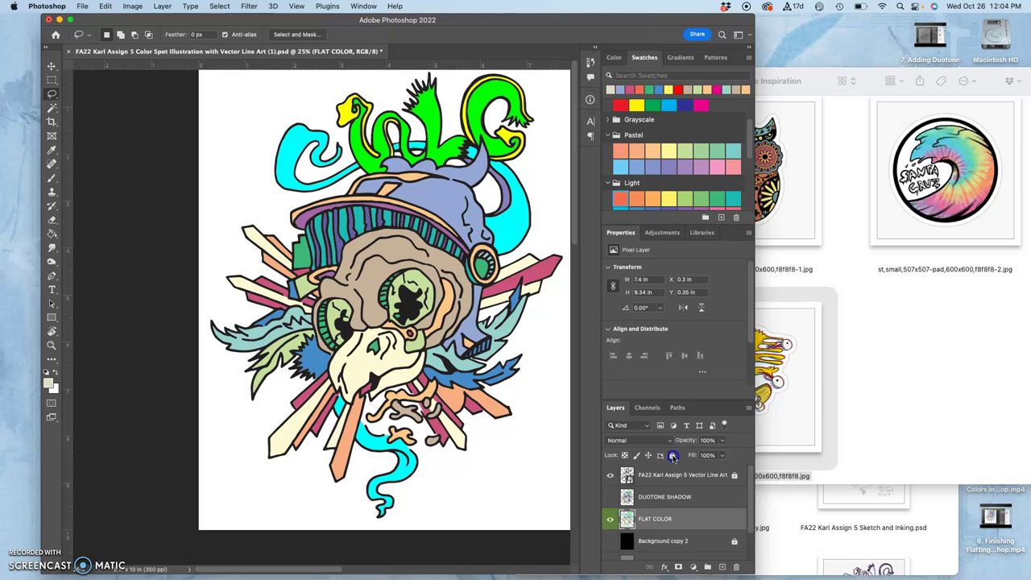
key(super+j)
Lock the original FLAT COLOR layer again and hide it
click(705, 542)
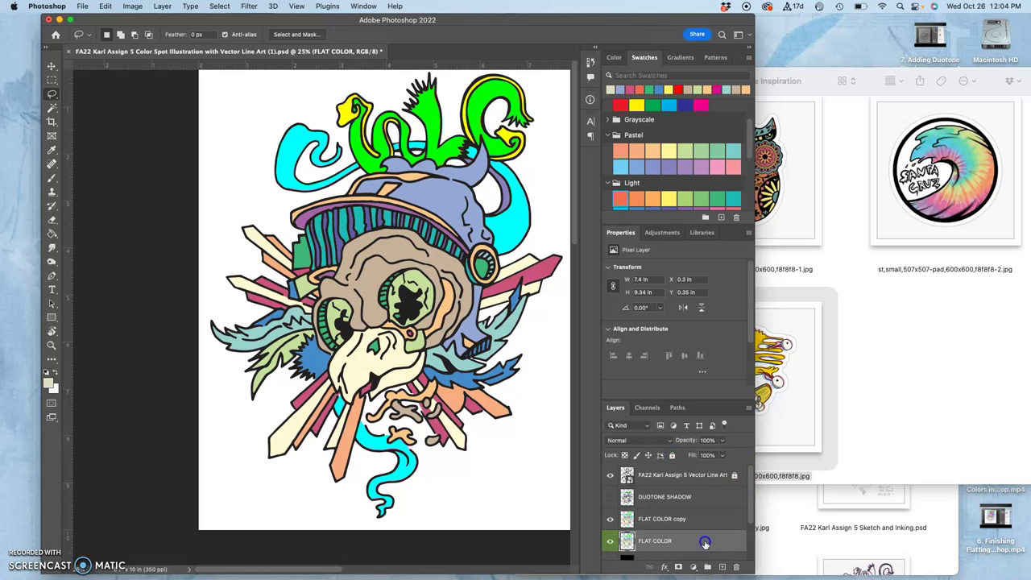
click(672, 455)
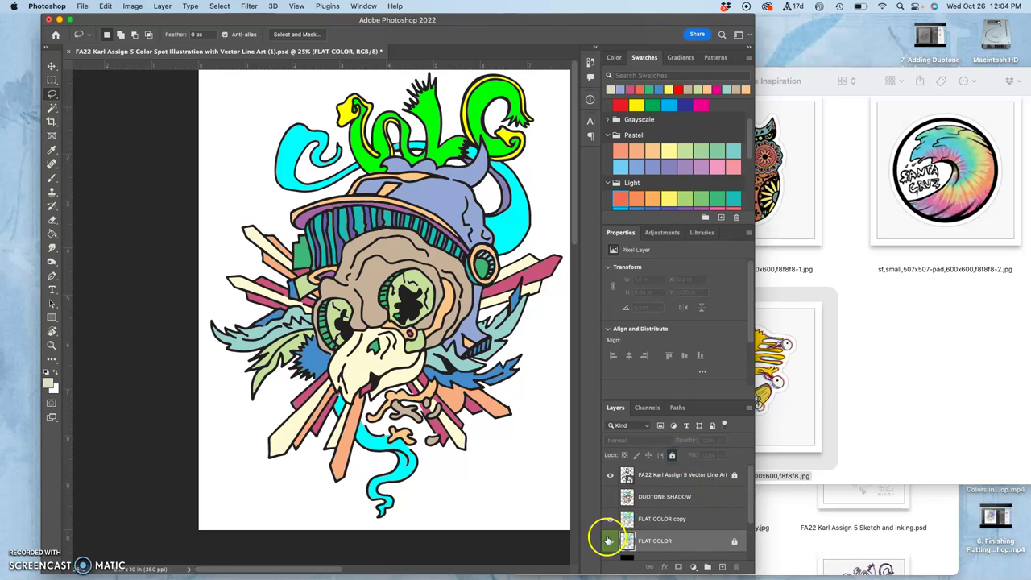
click(610, 541)
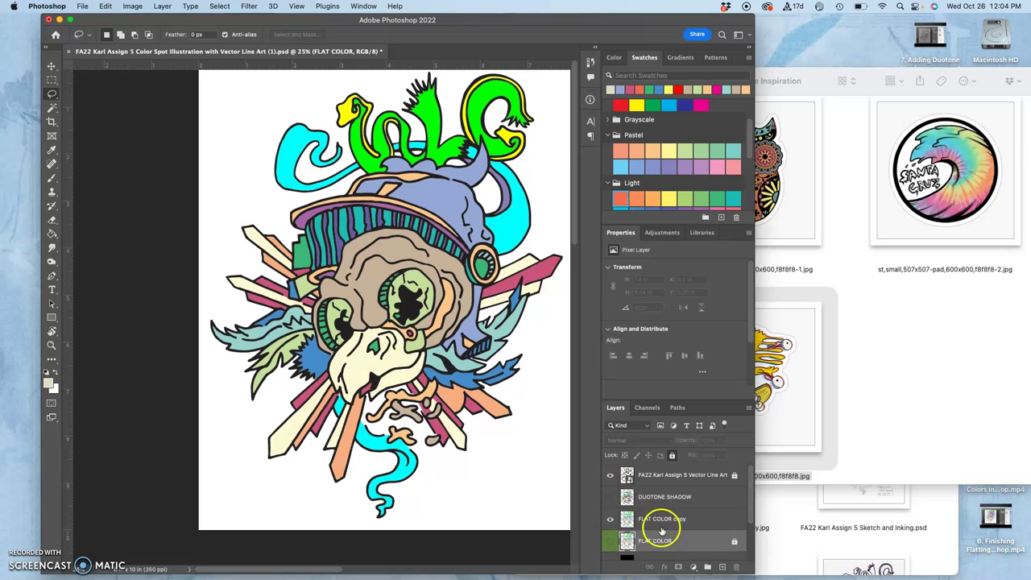
Brighten the FLAT COLOR copy layer with a Levels adjustment, setting the midtone input level to 1.45
click(663, 522)
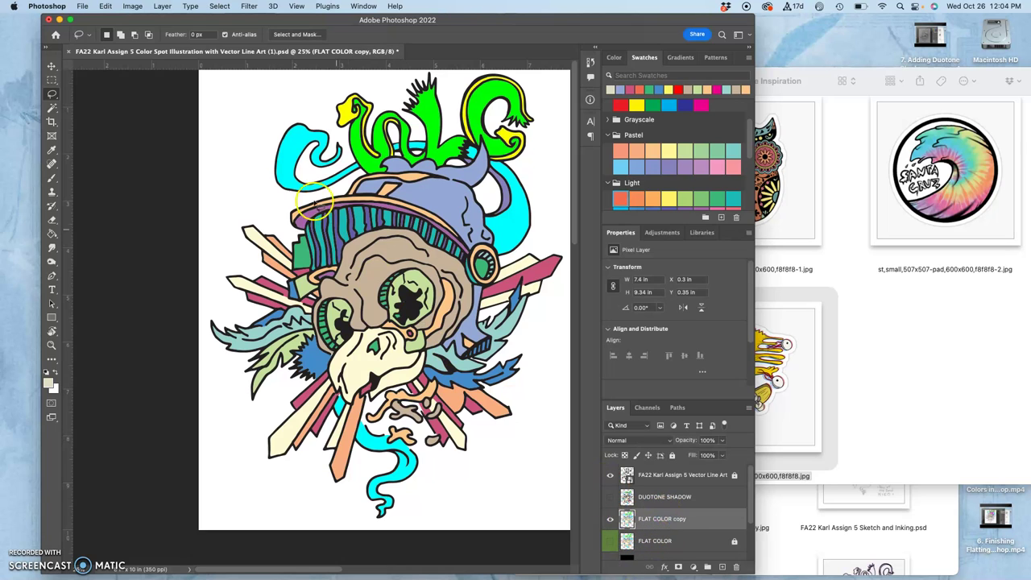
click(132, 6)
mouse_move(145, 35)
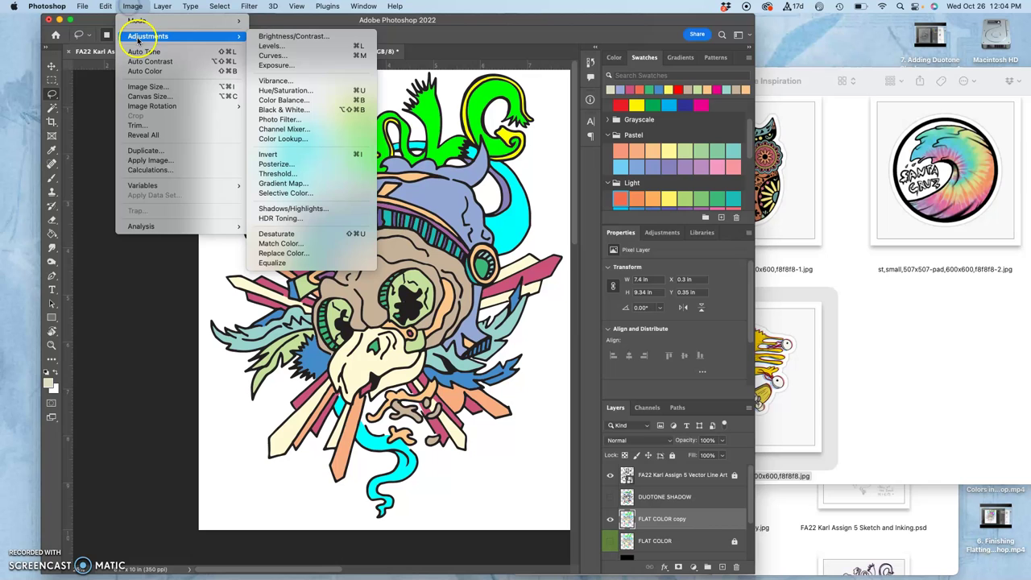
click(270, 46)
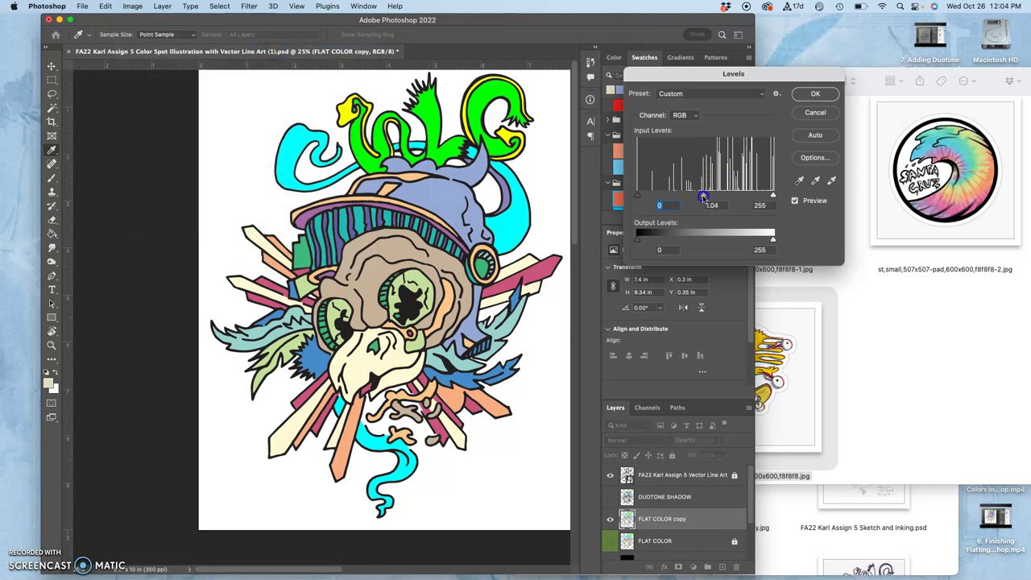
drag(704, 197, 687, 196)
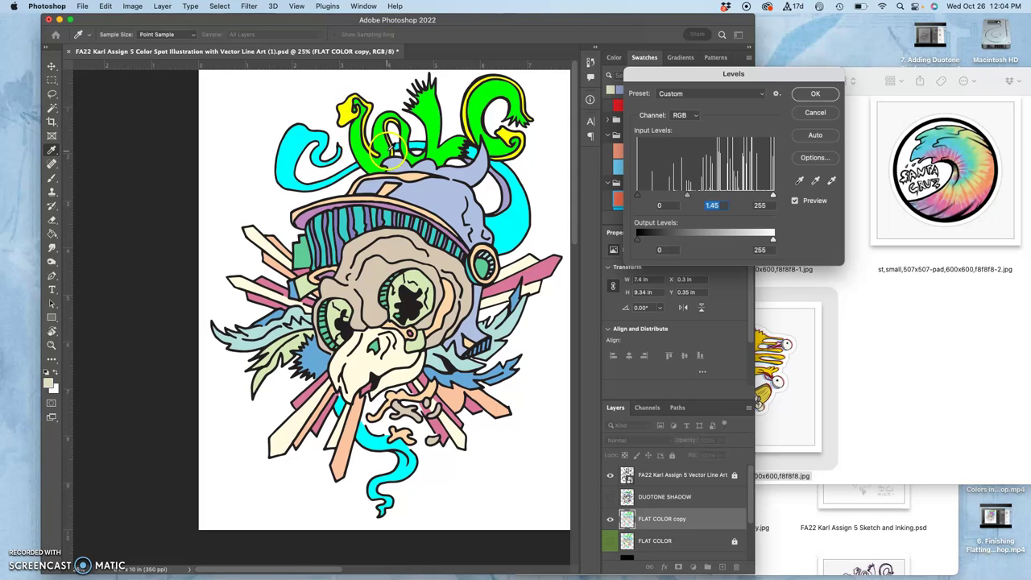
click(815, 94)
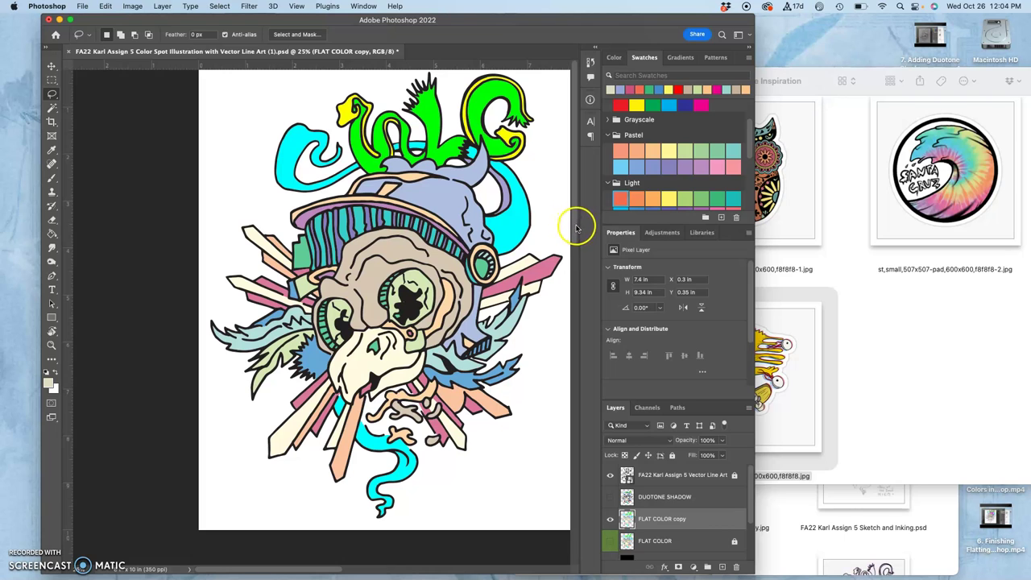
Start a Hue/Saturation adjustment on FLAT COLOR copy and set the Master saturation to -27 and lightness to +23
click(134, 6)
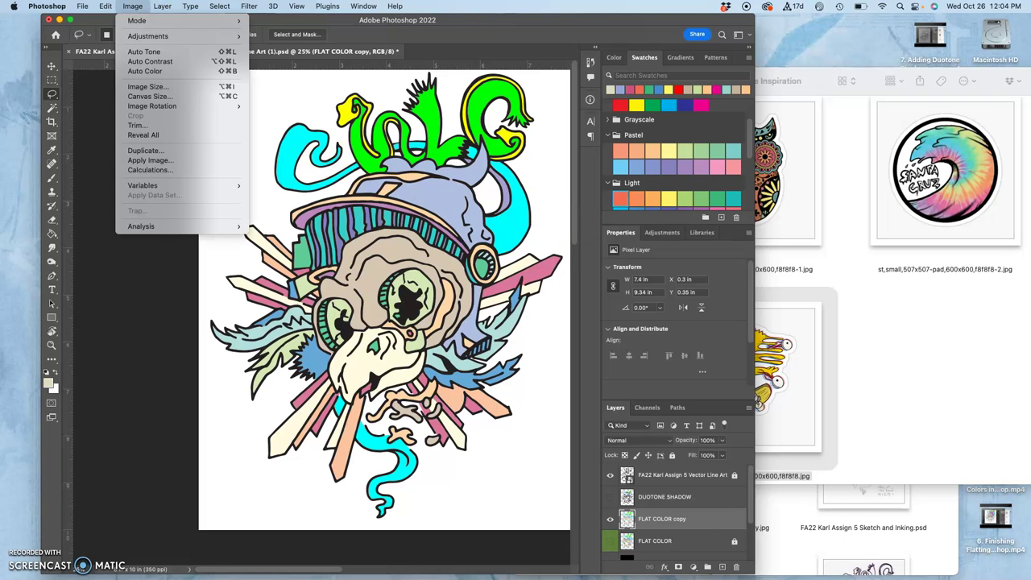
mouse_move(225, 38)
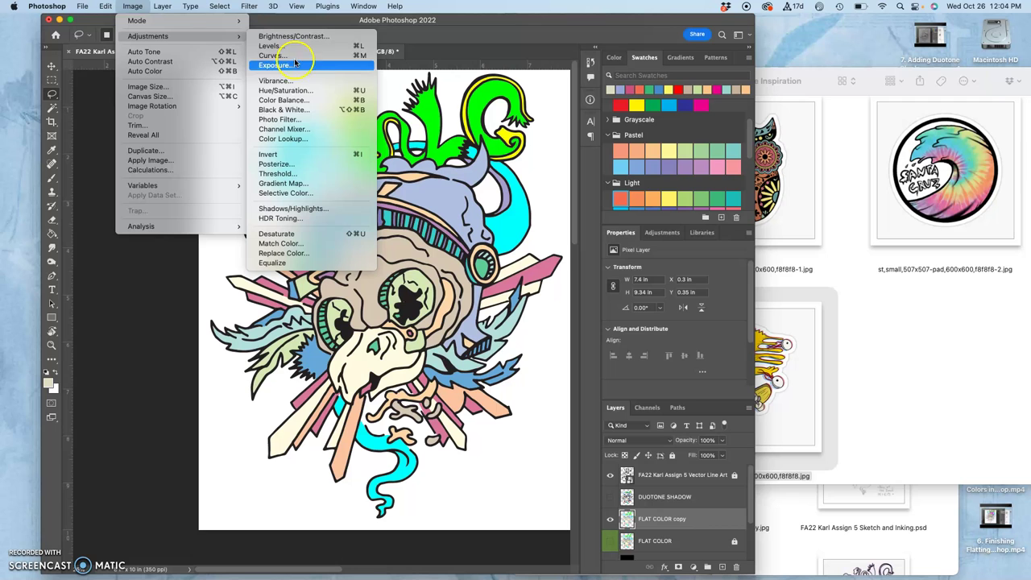
click(308, 91)
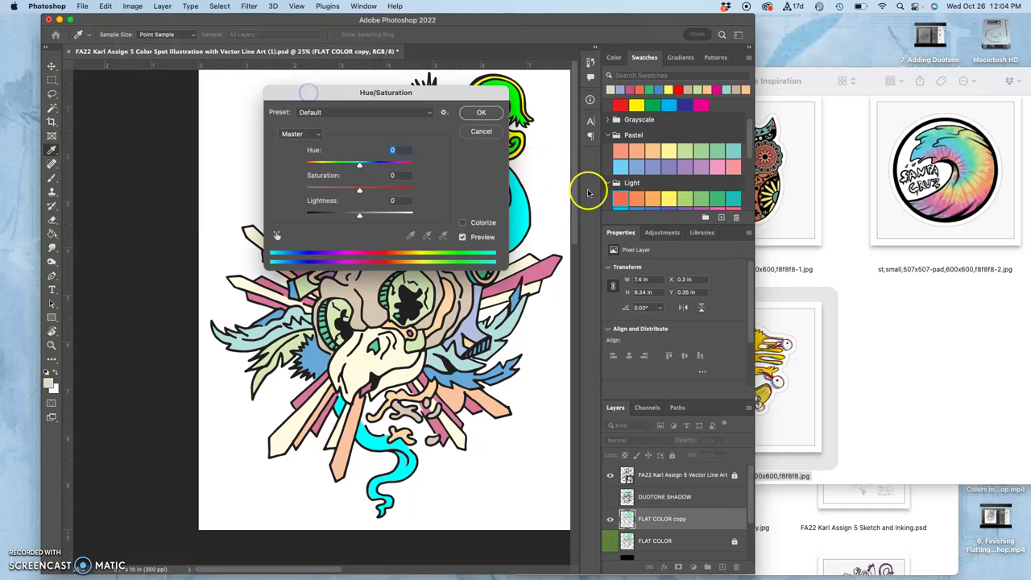
drag(467, 94, 777, 56)
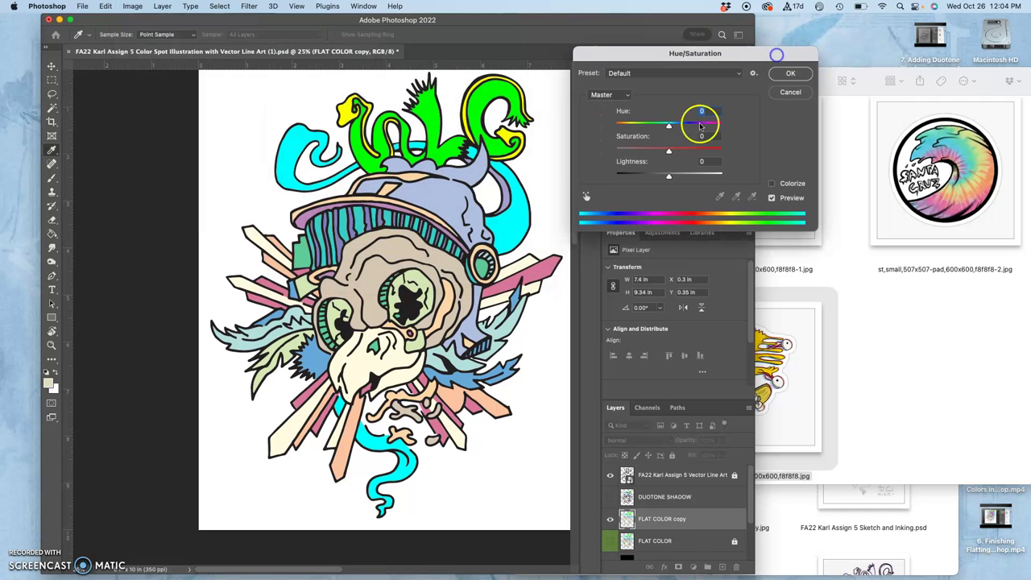
drag(668, 177, 666, 150)
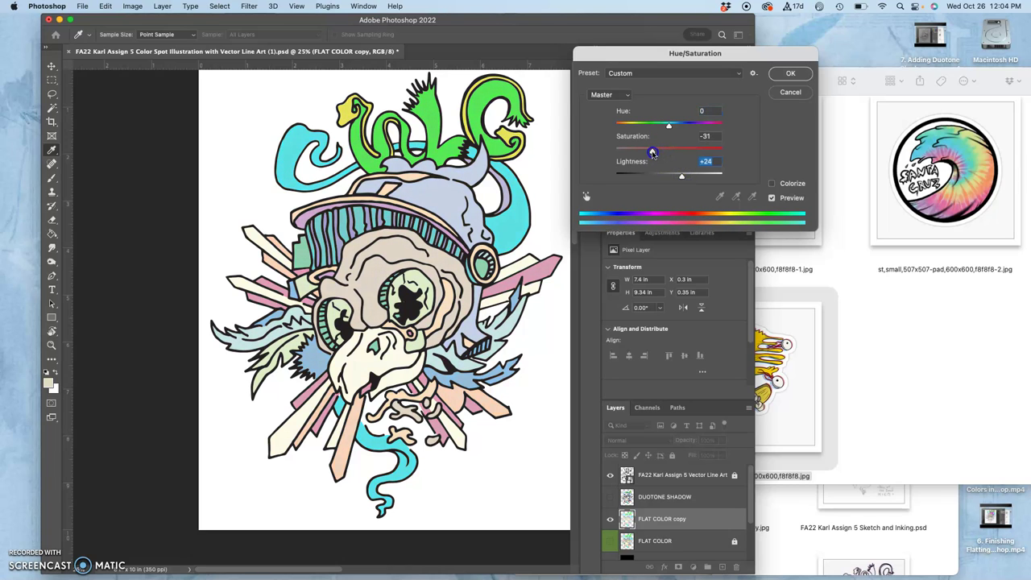
click(682, 177)
Set the Greens range to a saturation of about +26 and a lightness of +52
click(608, 94)
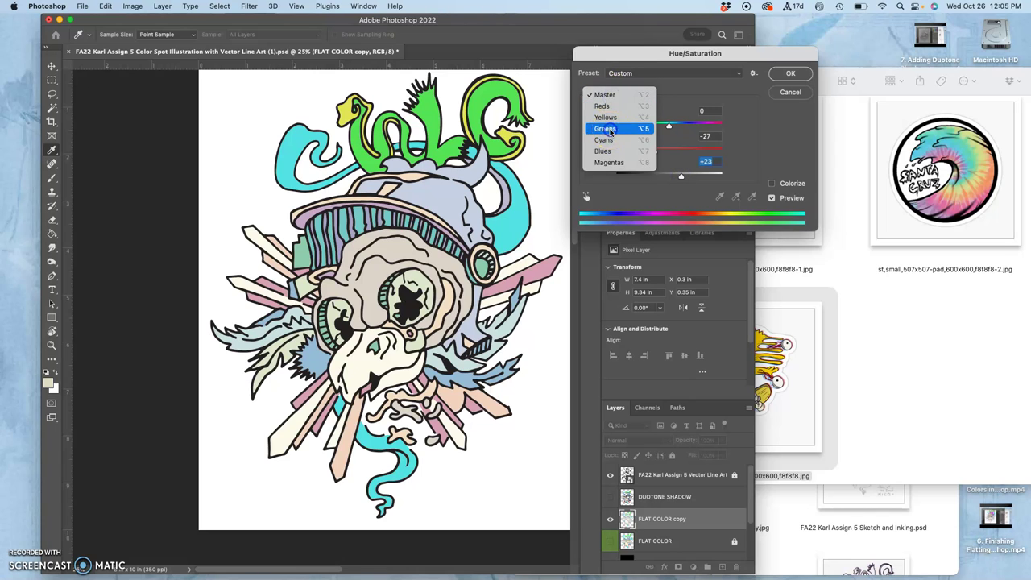
click(606, 129)
drag(672, 180, 701, 166)
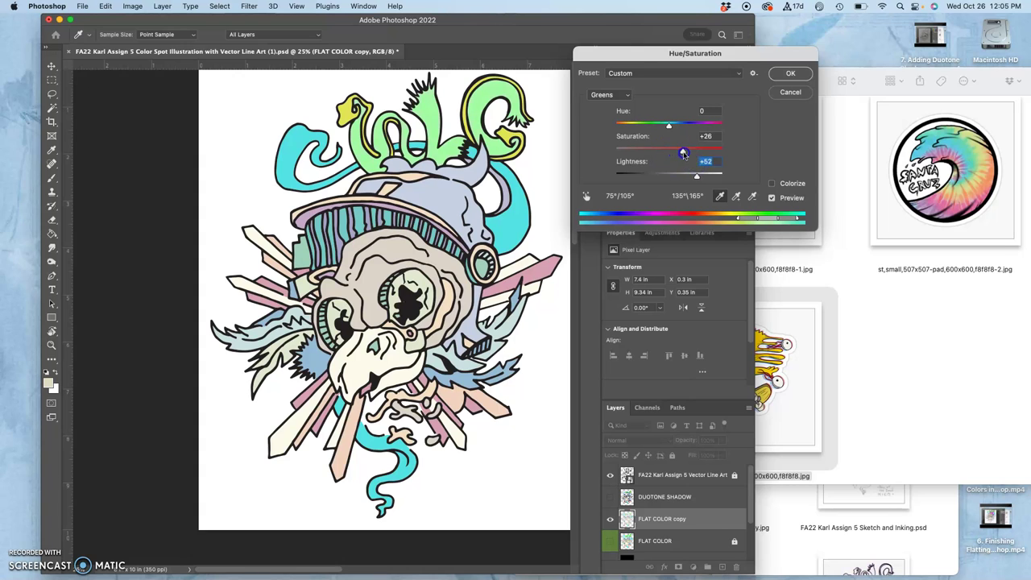
Raise the lightness of the Yellows range to about +42
click(605, 94)
click(615, 85)
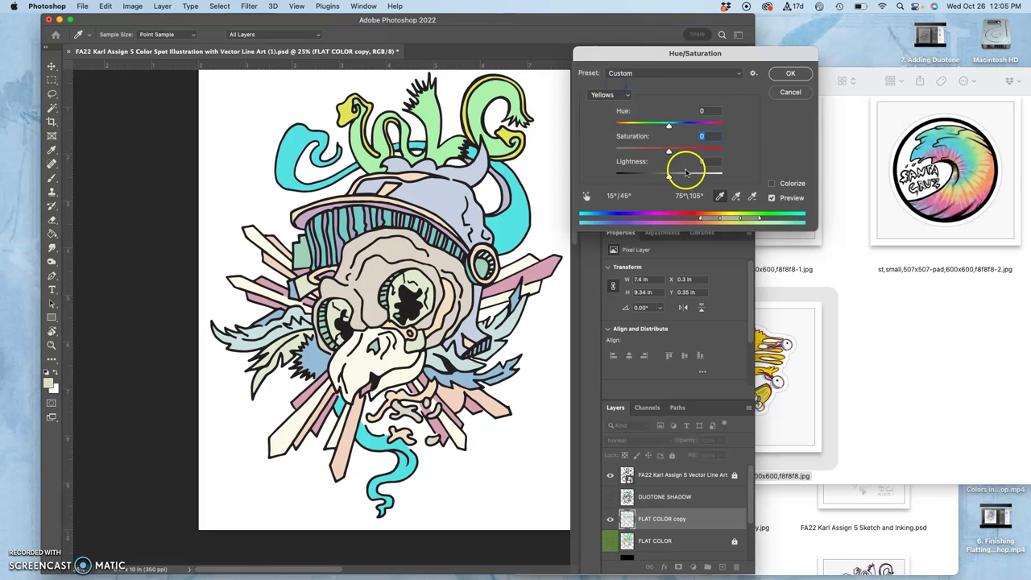
drag(669, 175, 690, 175)
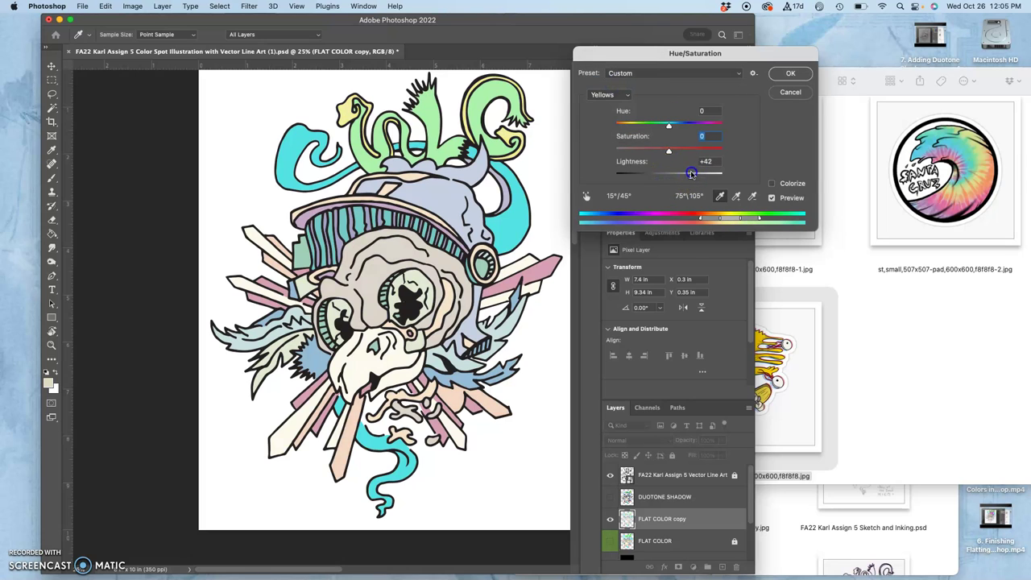
Set the Cyans range to about +3 saturation and +32 lightness, then apply the Hue/Saturation adjustment
click(611, 95)
click(604, 116)
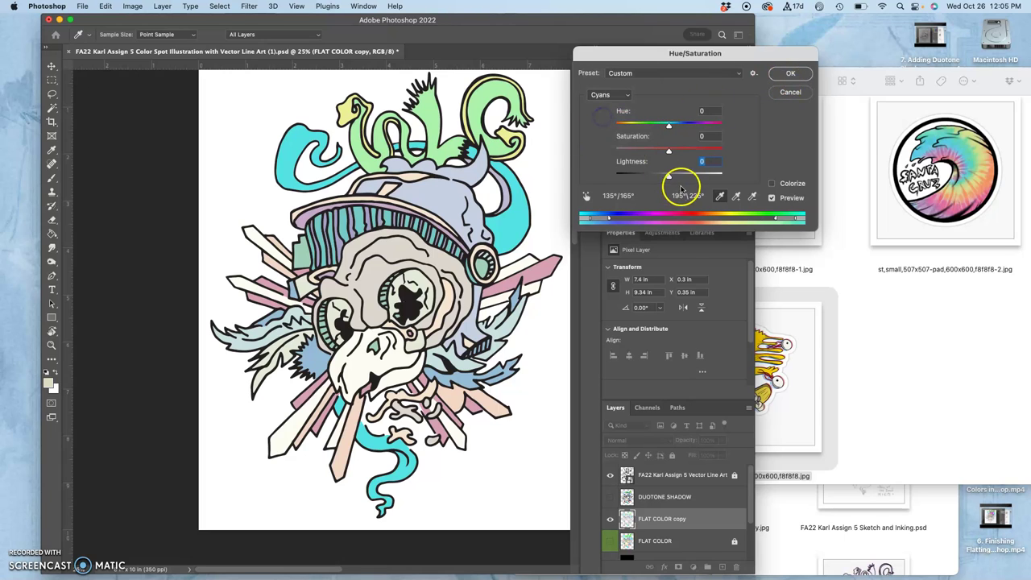
drag(669, 176, 683, 153)
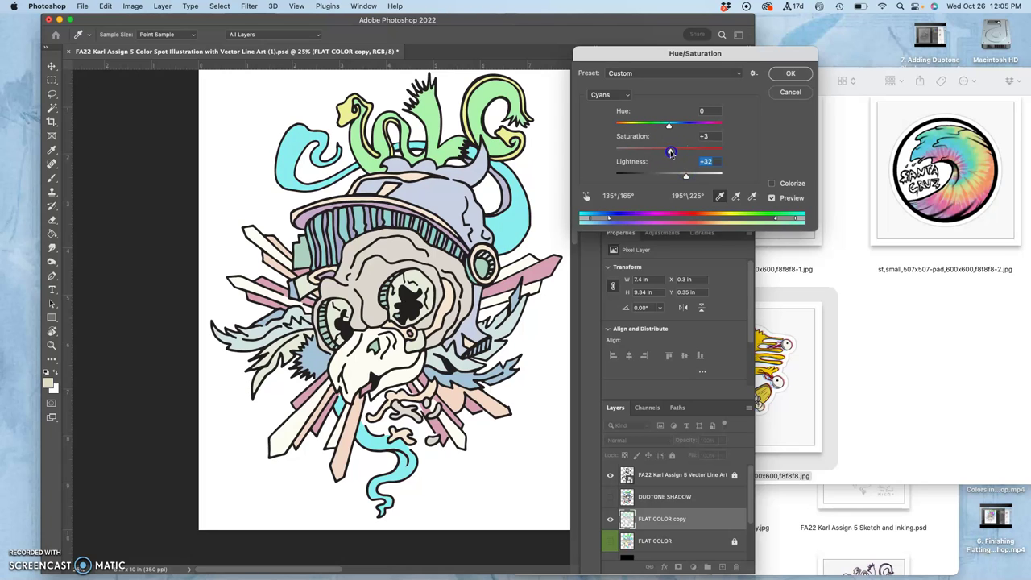
click(792, 73)
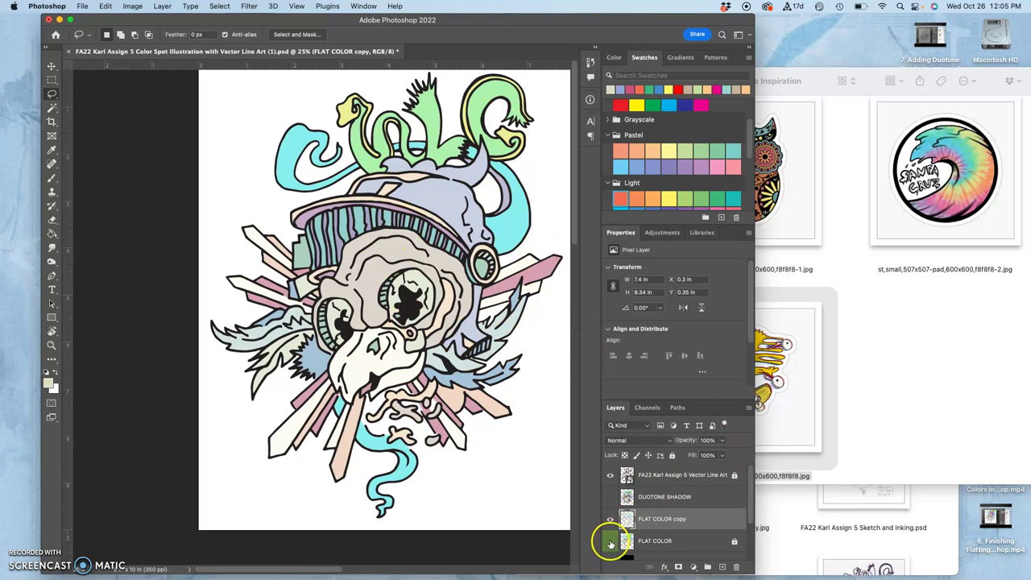
Show the FLAT COLOR layer, compare it with the lightened copy by toggling the copy, and show DUOTONE SHADOW again
click(610, 519)
click(610, 519)
click(611, 519)
click(611, 519)
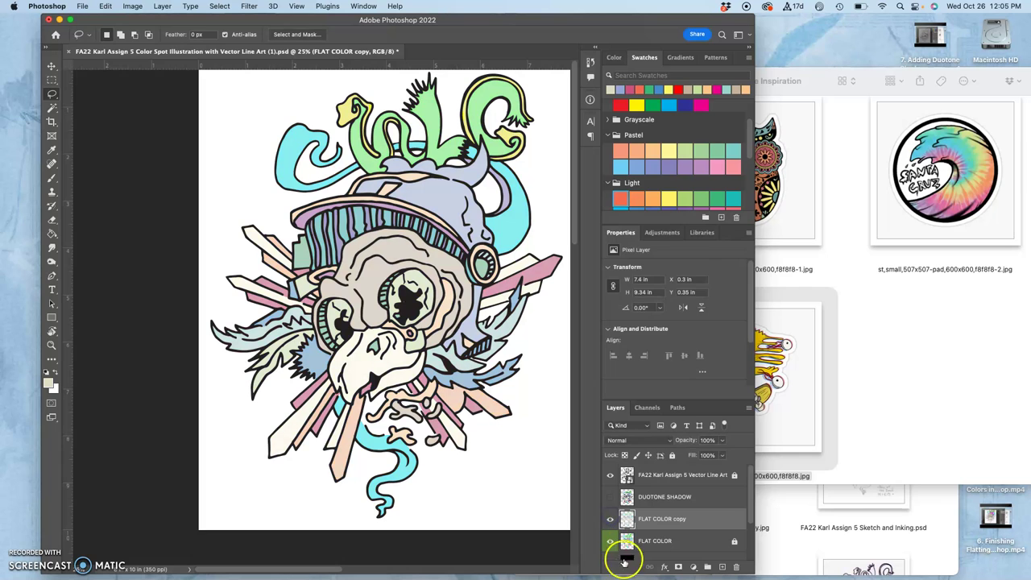
click(611, 520)
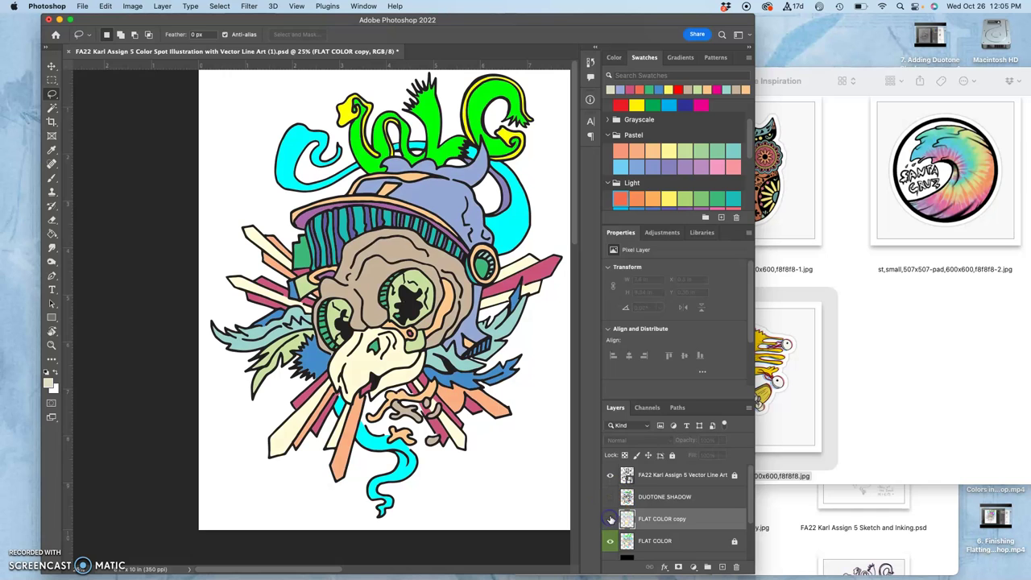
click(610, 520)
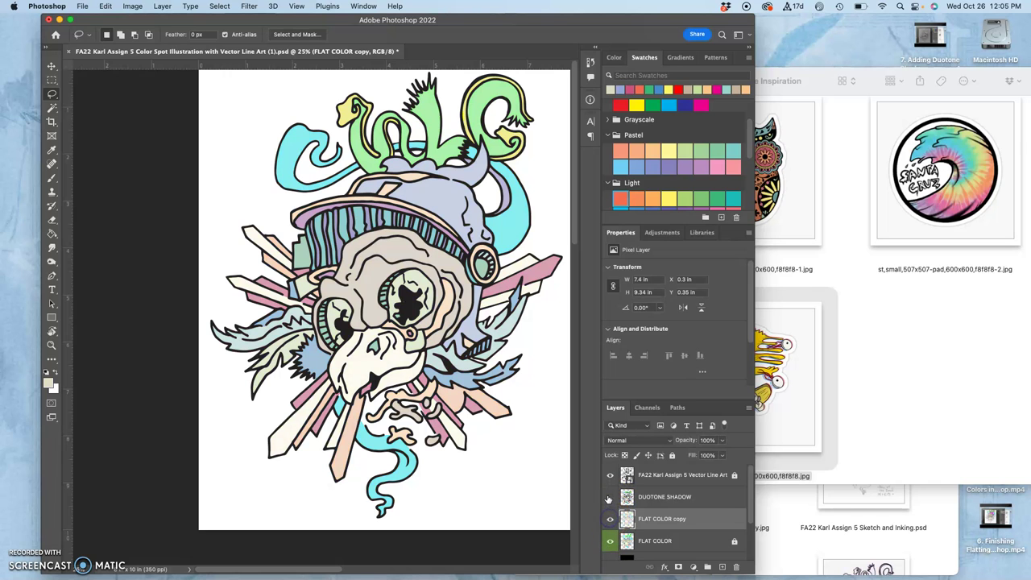
click(609, 497)
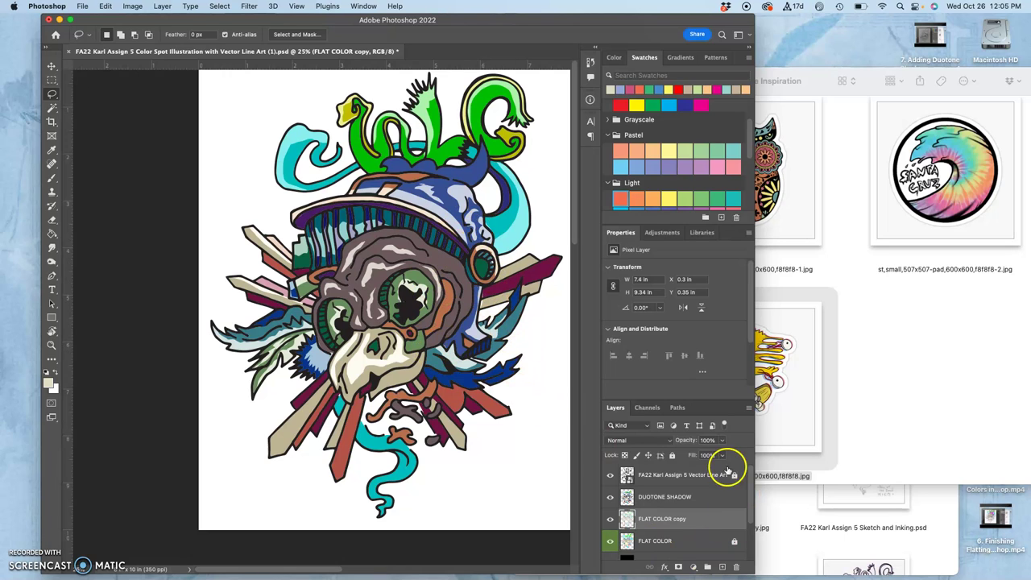
Try the black Background copy 2 layer behind the artwork, and show the gray Background copy layer instead
drag(753, 477, 753, 524)
click(610, 505)
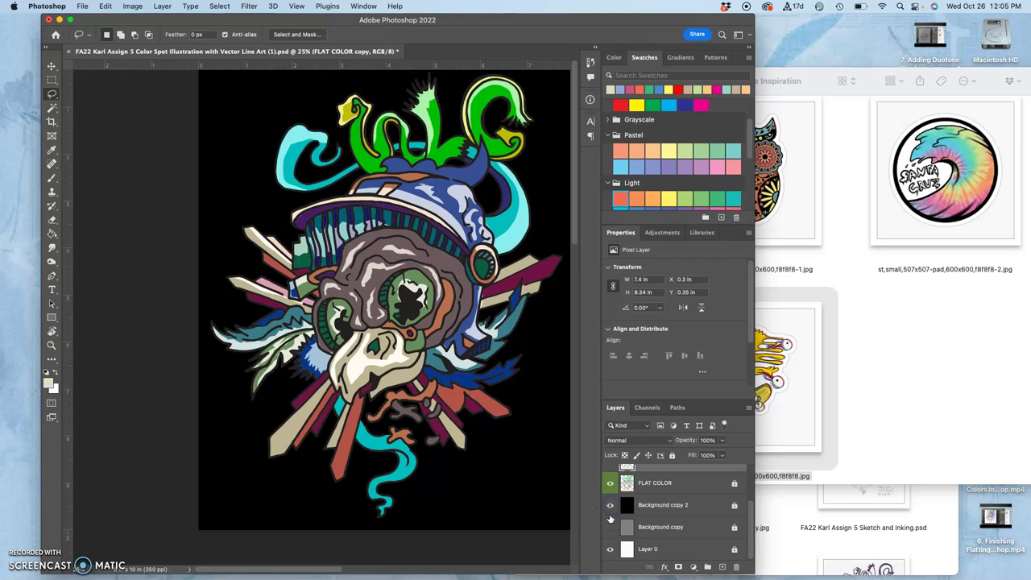
click(612, 526)
click(609, 505)
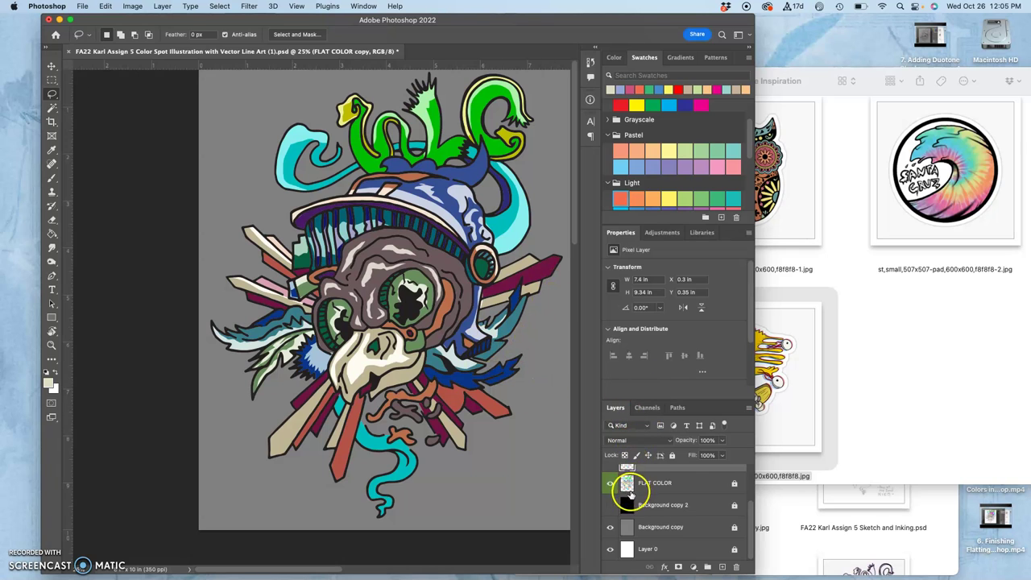
scroll(741, 507, up, 3)
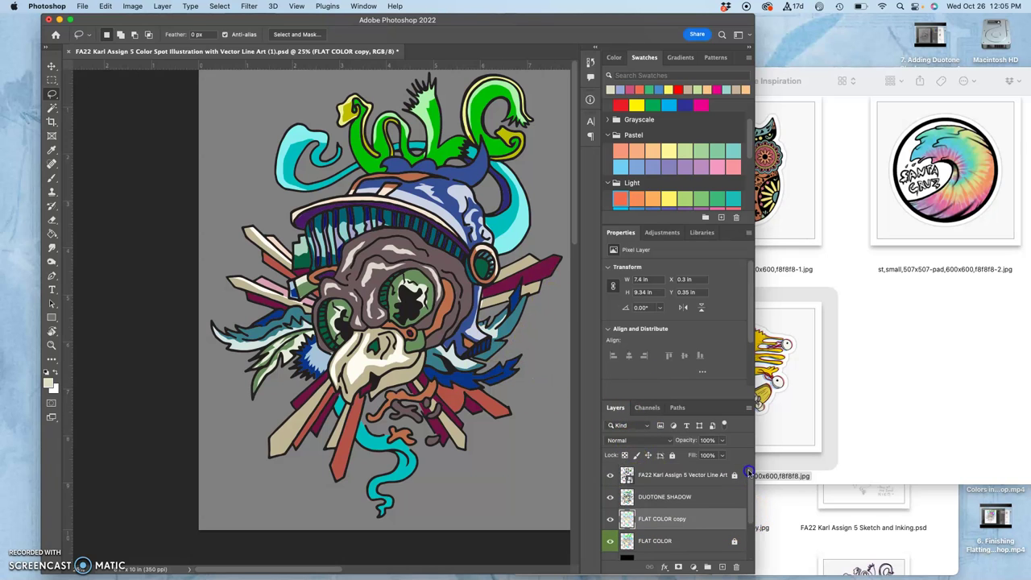
Try DUOTONE SHADOW at about 55% opacity and a reduced opacity on FLAT COLOR copy, restoring both layers to 100%
click(699, 494)
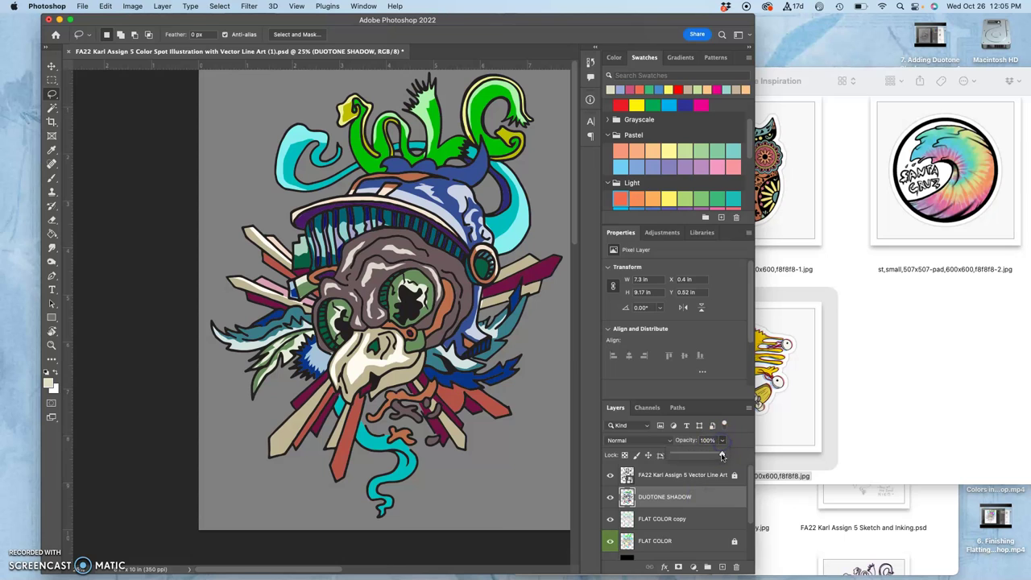
drag(708, 454, 702, 455)
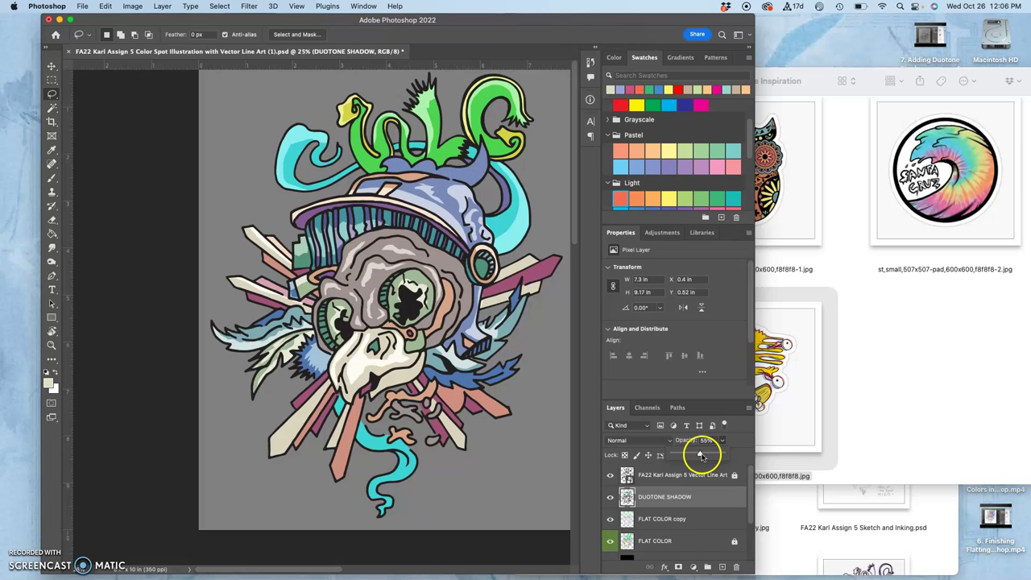
drag(701, 456, 719, 453)
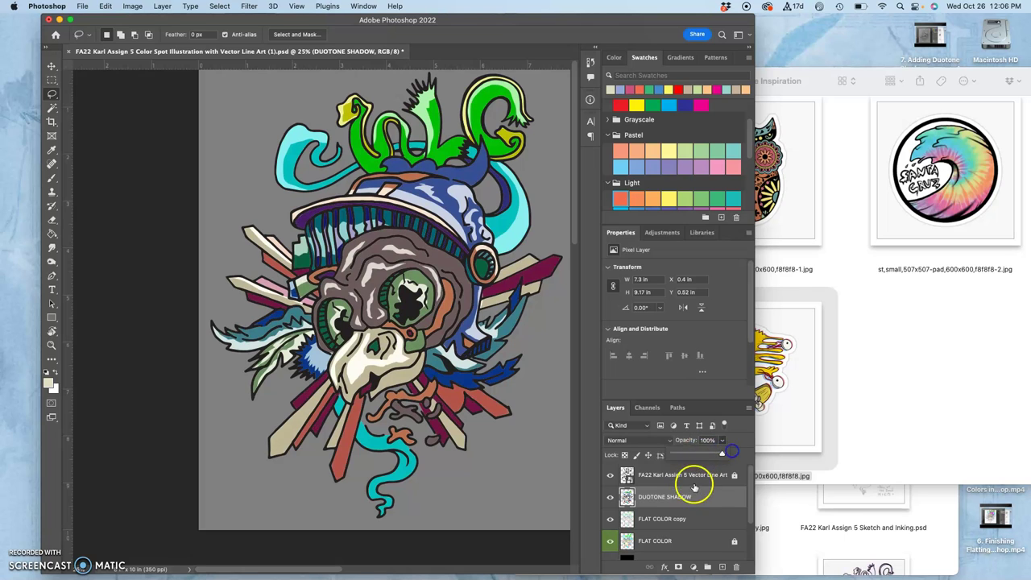
click(672, 520)
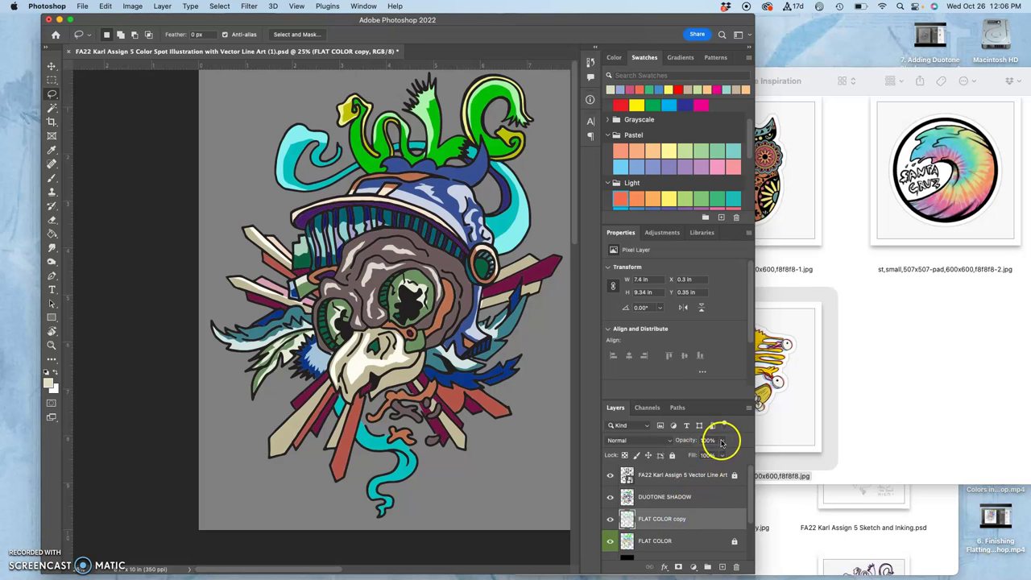
click(722, 441)
mouse_move(723, 456)
mouse_down()
mouse_move(689, 456)
mouse_move(720, 454)
mouse_up()
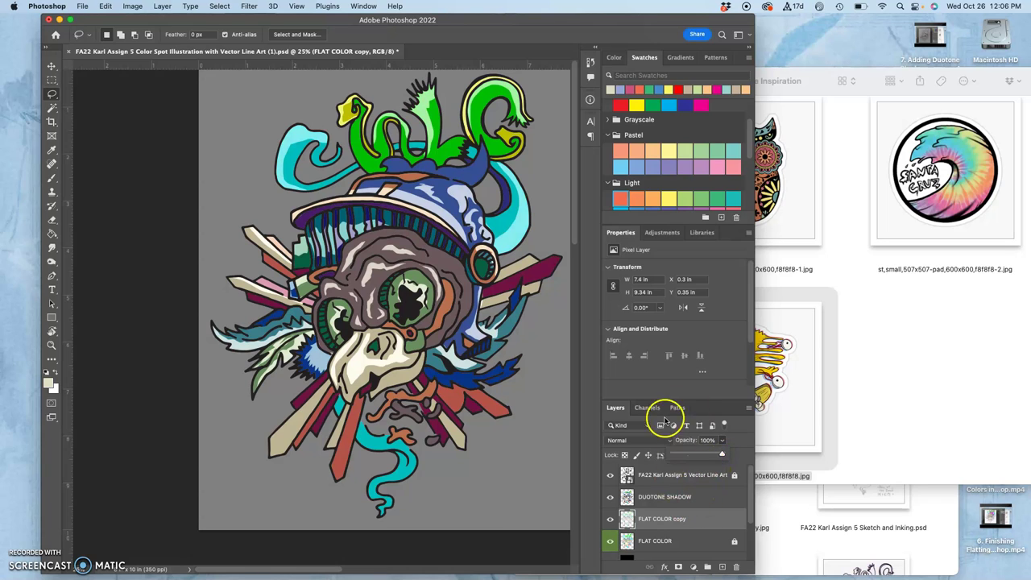
Lower the opacity of DUOTONE SHADOW to about 71% and of FLAT COLOR copy to 70%
click(699, 497)
click(722, 440)
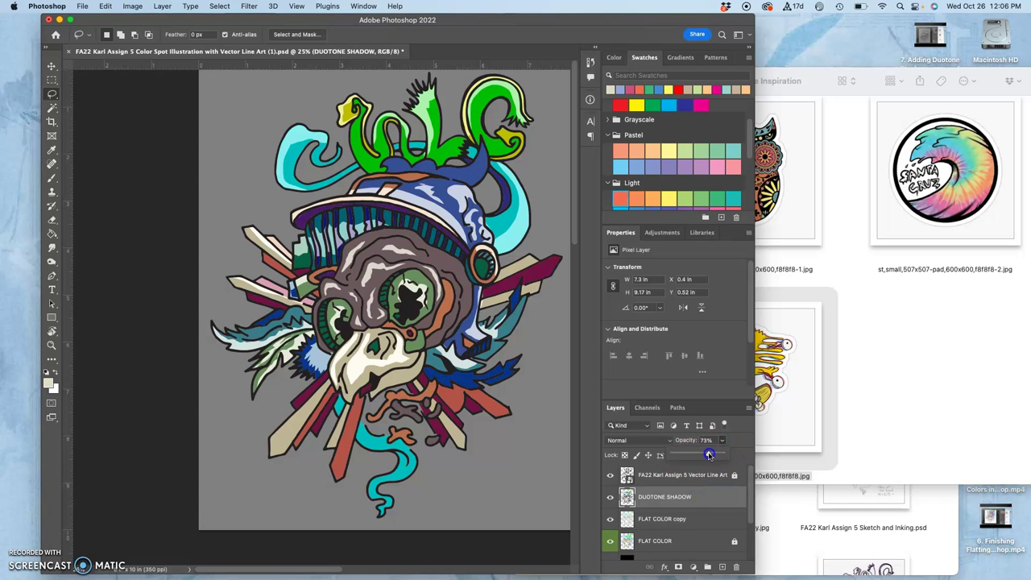
drag(708, 455, 707, 454)
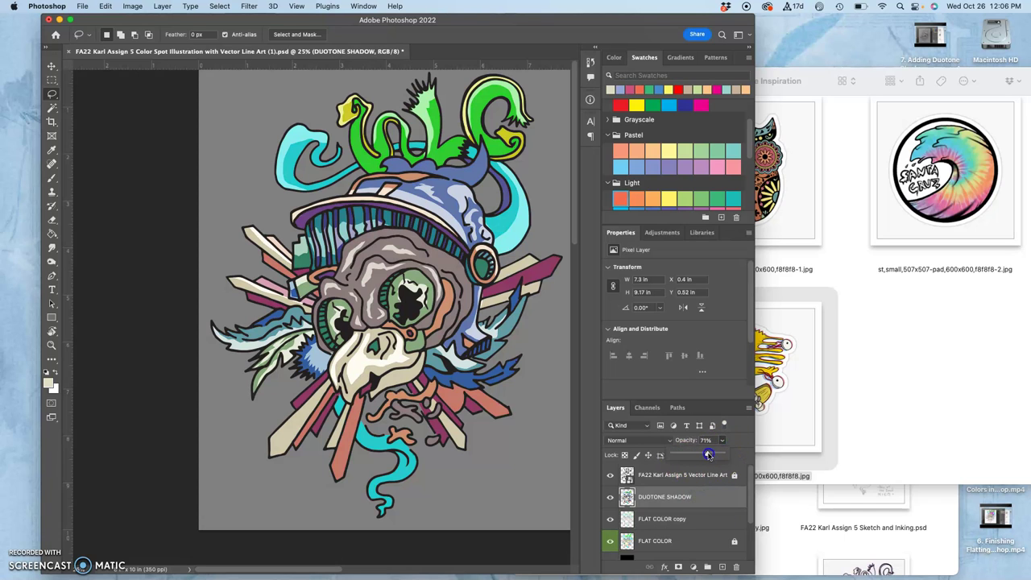
click(709, 519)
click(722, 440)
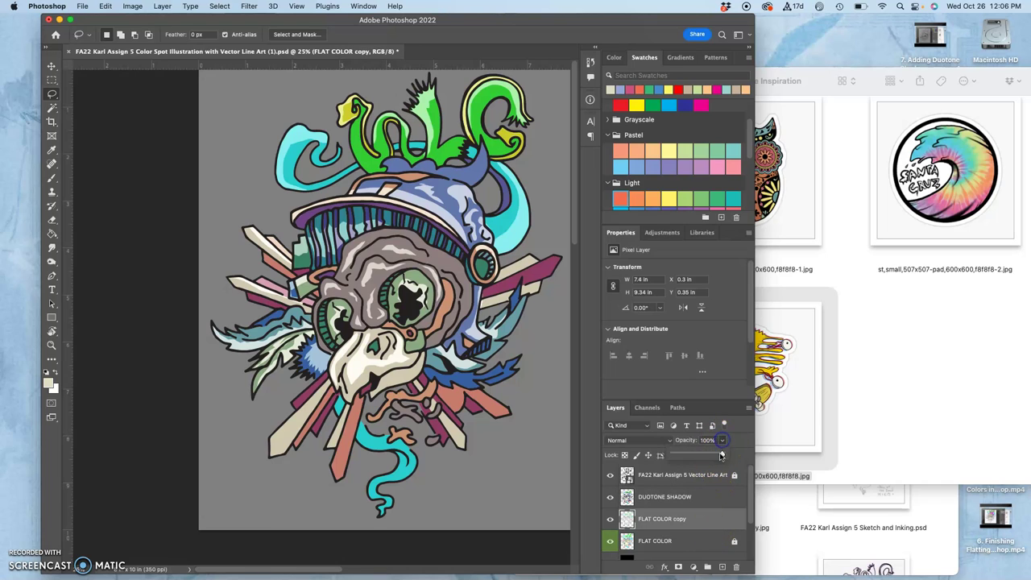
drag(714, 454, 711, 455)
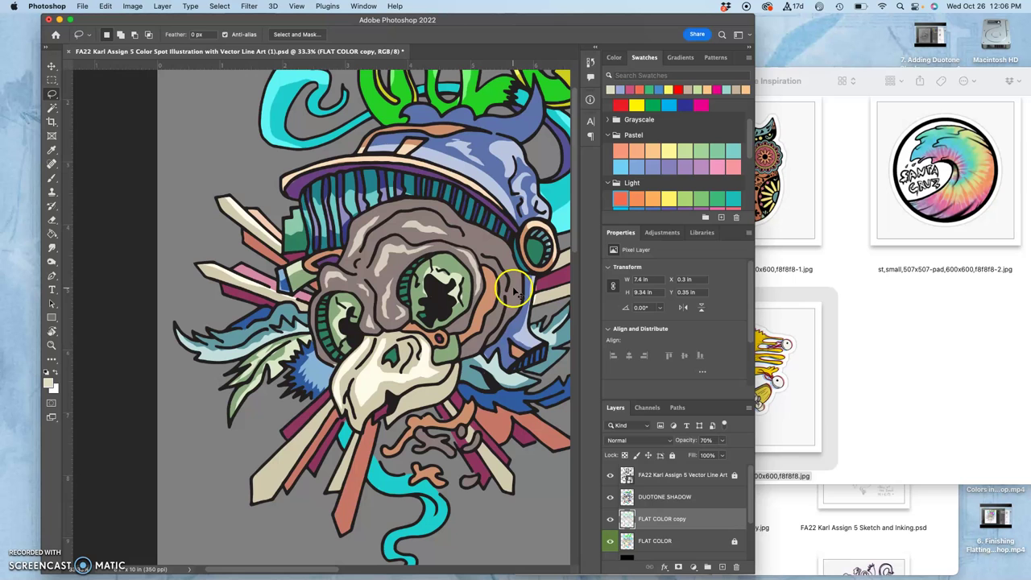
Compare the artwork on white, gray and black by toggling the background layers, ending on the gray one
drag(481, 339, 379, 307)
click(748, 478)
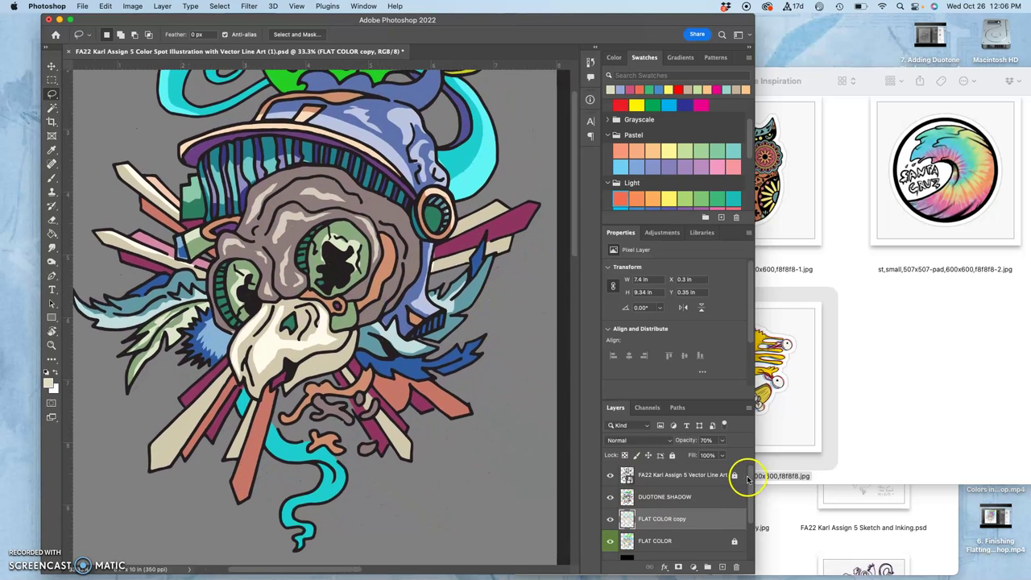
drag(752, 480, 746, 526)
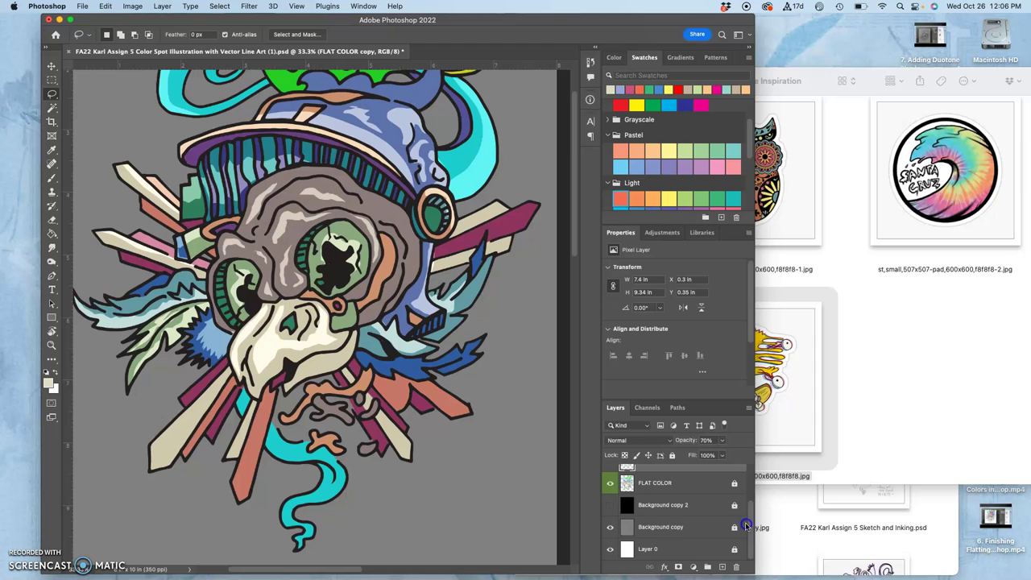
click(609, 527)
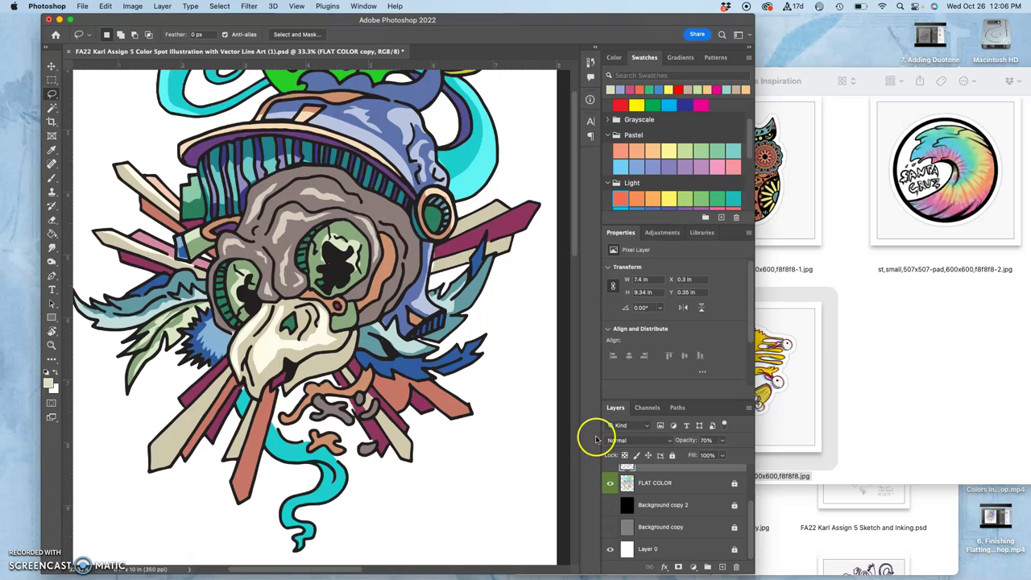
click(610, 528)
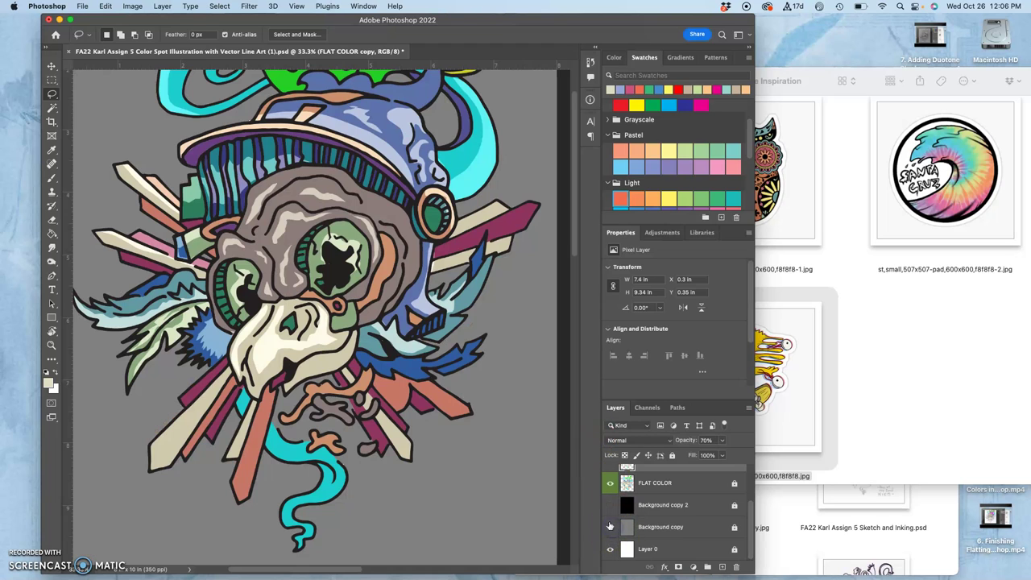
click(611, 505)
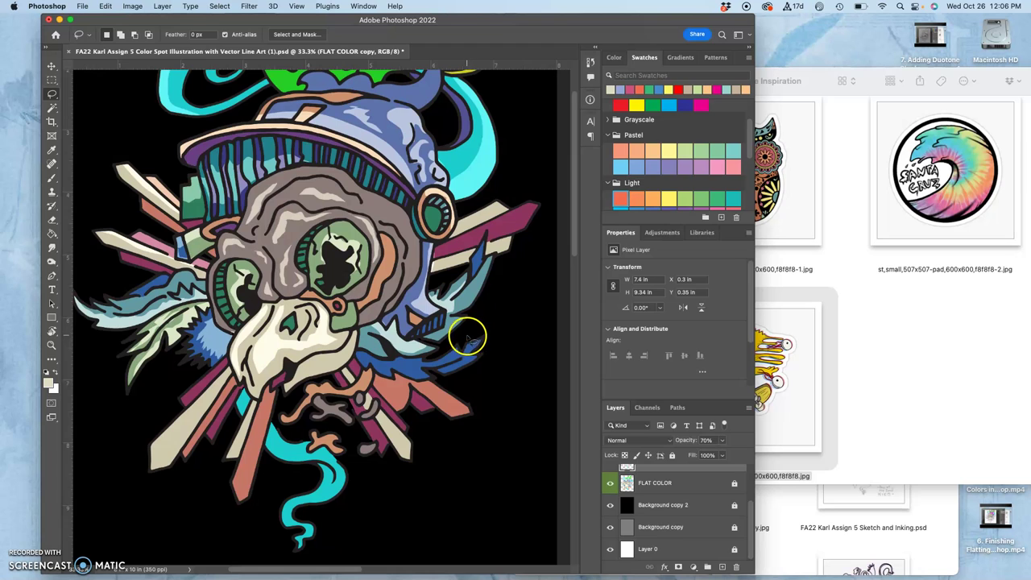
click(611, 505)
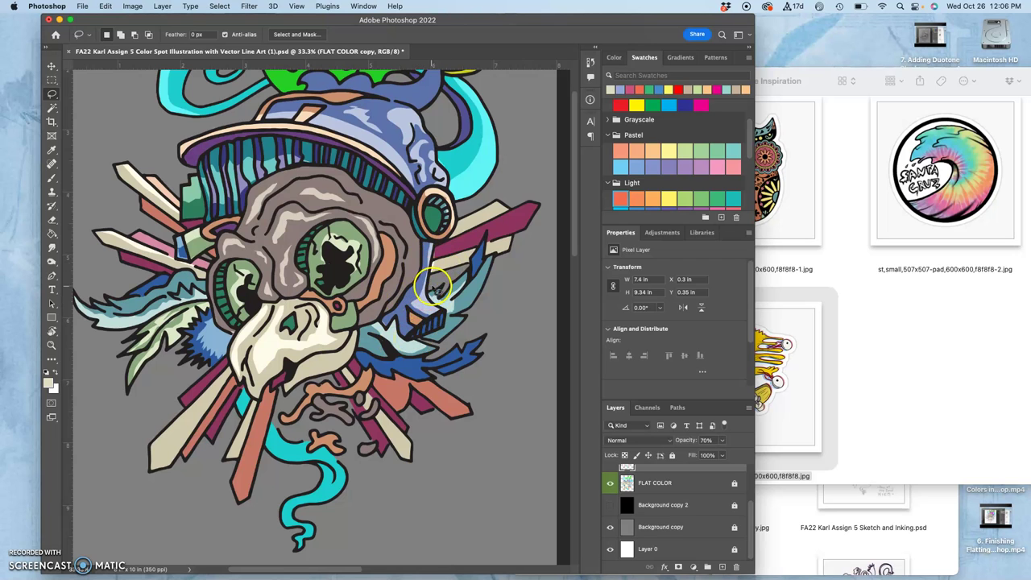
key(super+minus)
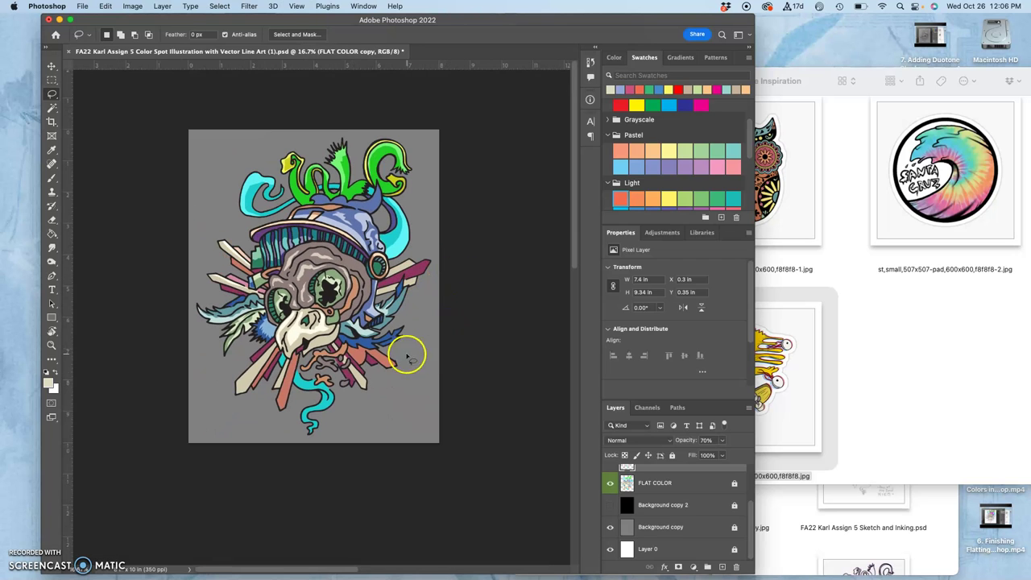
drag(407, 354, 447, 358)
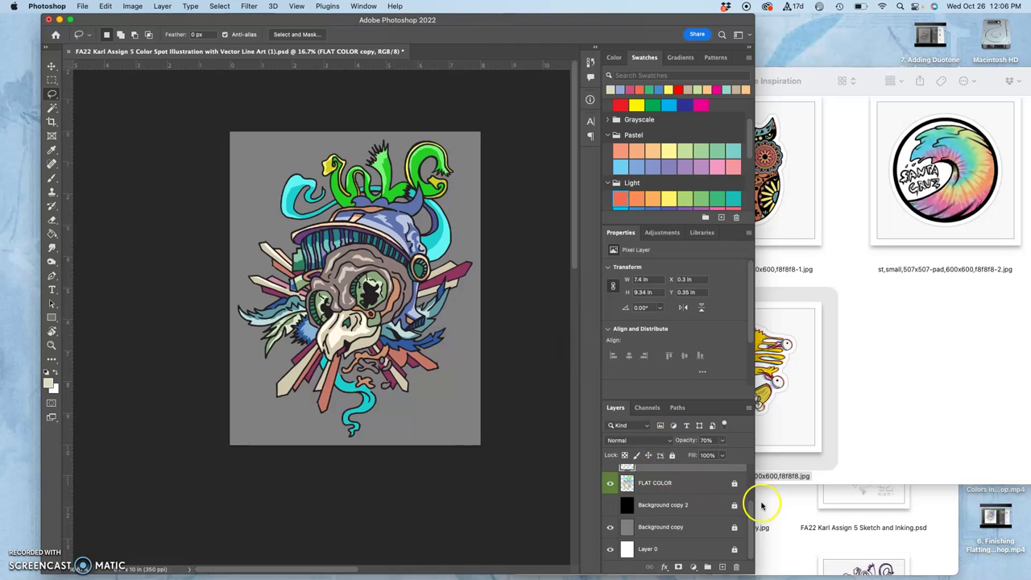
Unlock the Vector Line Art layer and enable an Outer Glow in its layer style
drag(750, 514, 754, 460)
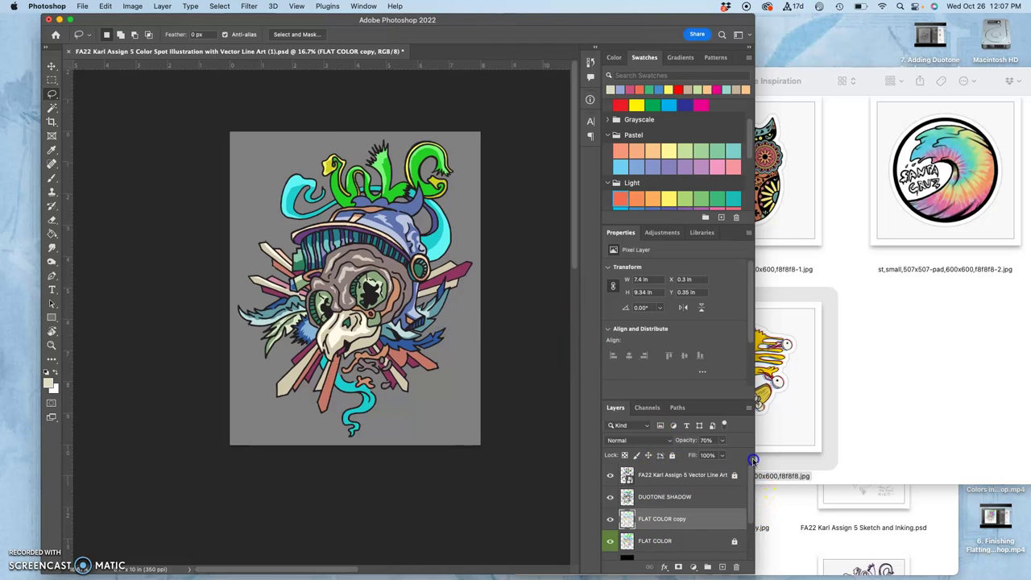
click(696, 479)
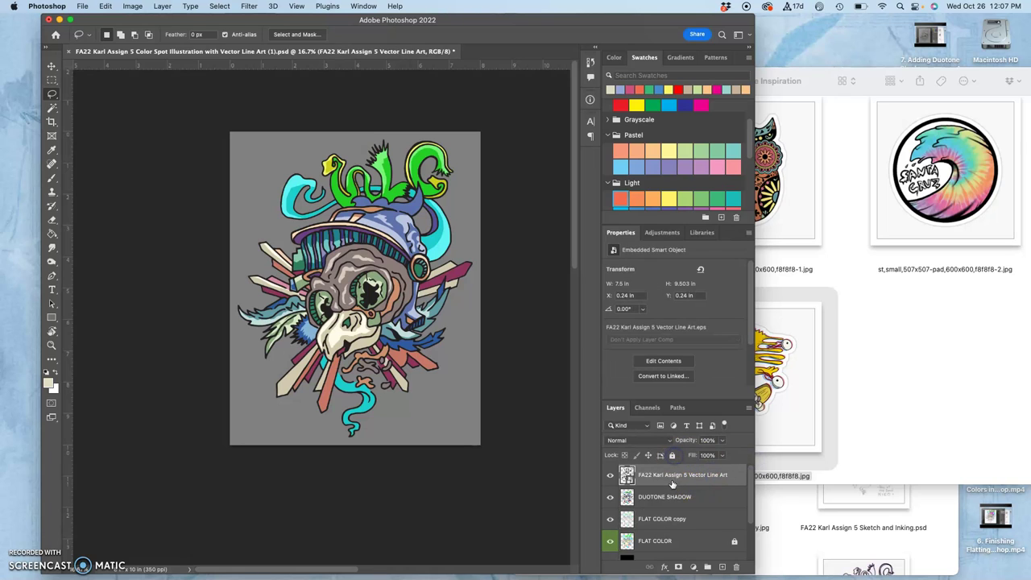
double_click(735, 477)
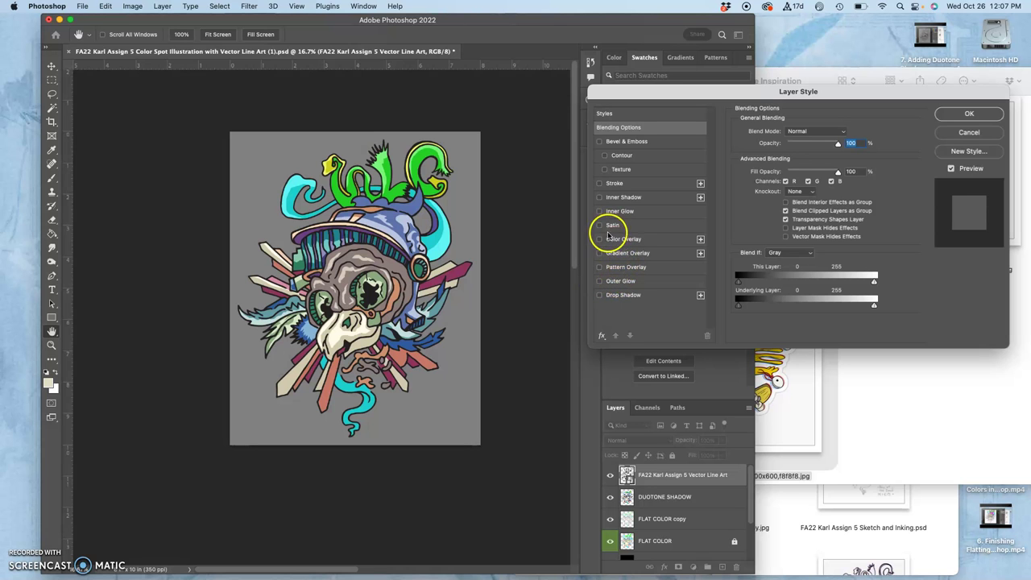
key(super+equal)
key(super+equal)
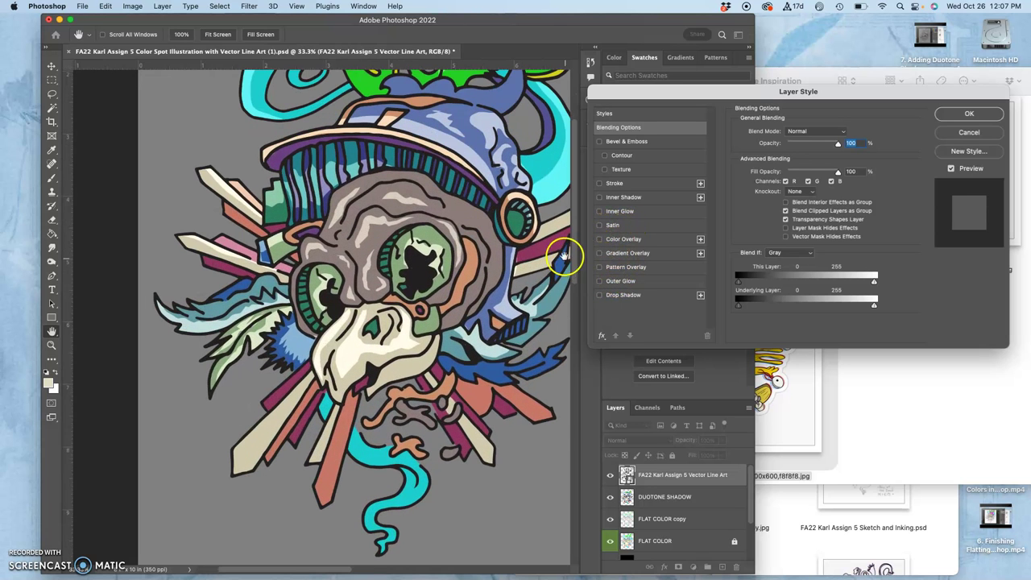
drag(517, 268, 442, 259)
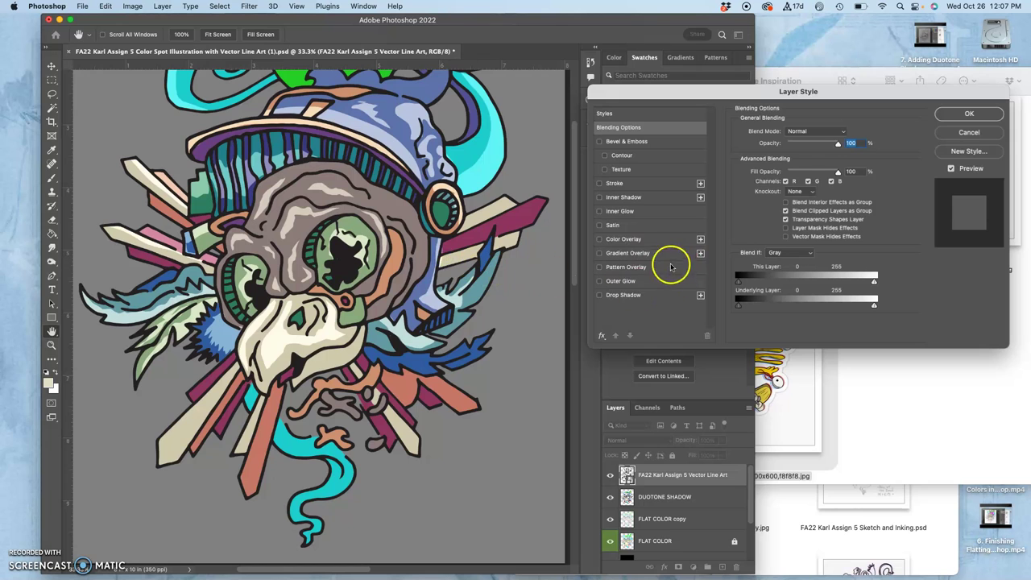
click(599, 282)
click(627, 281)
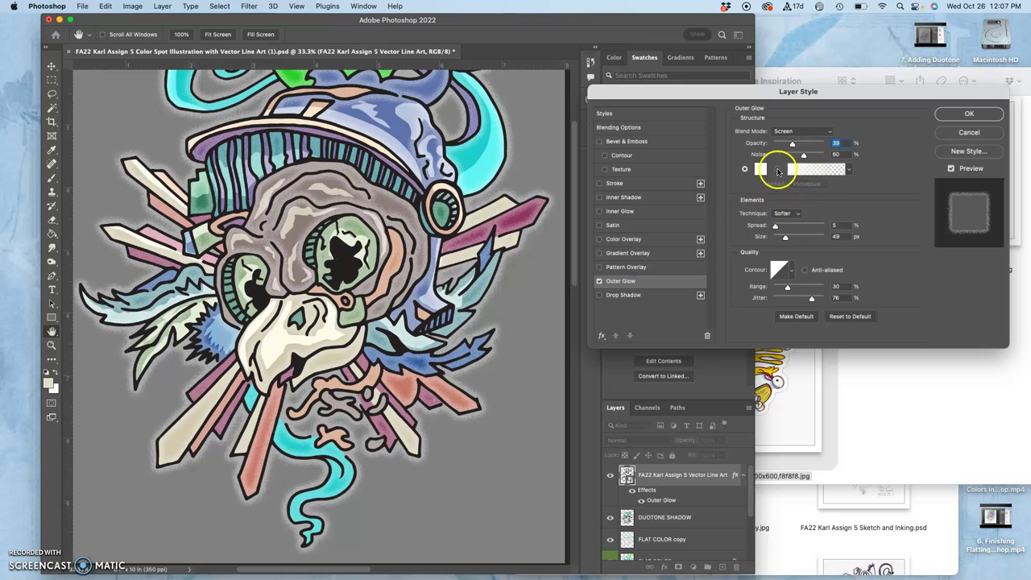
Set the Outer Glow color to pale cream f2f3de and its noise to 100%
click(760, 168)
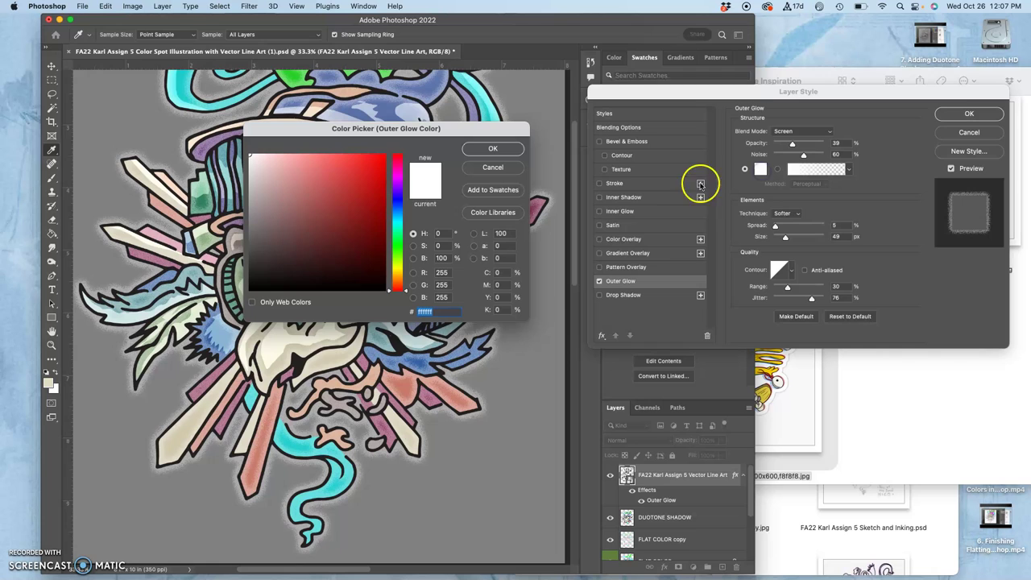
click(397, 269)
click(264, 161)
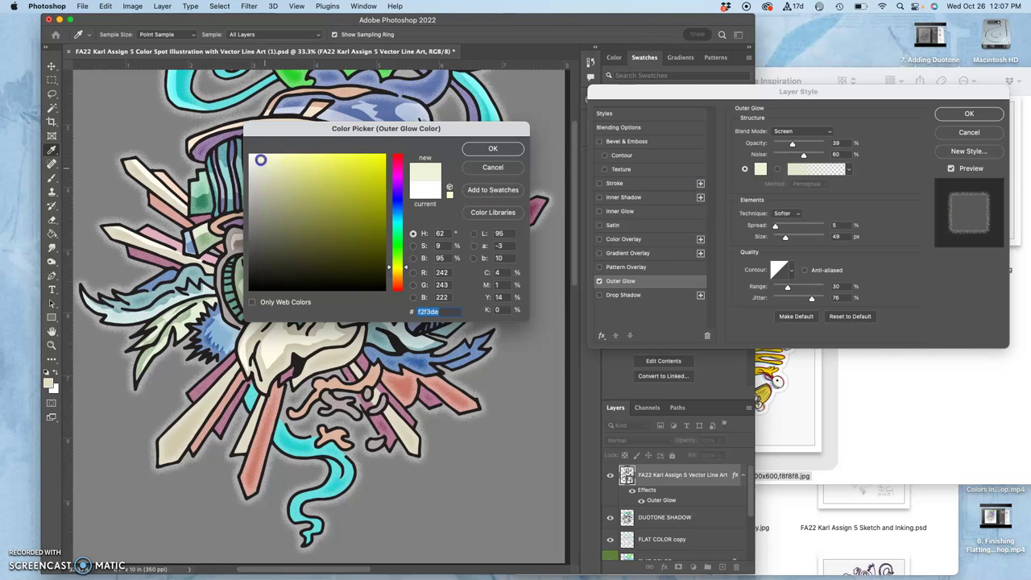
click(487, 151)
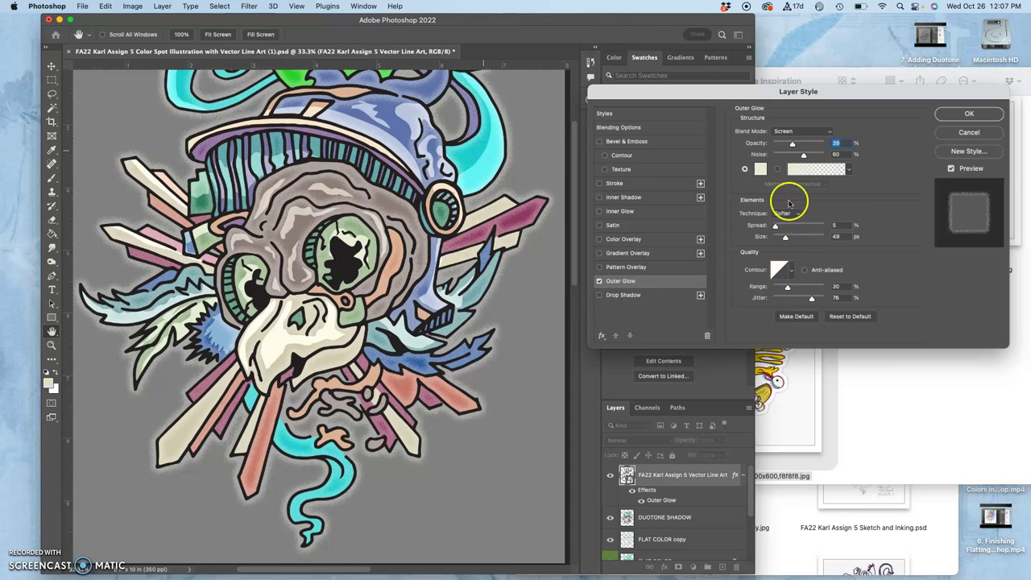
click(829, 155)
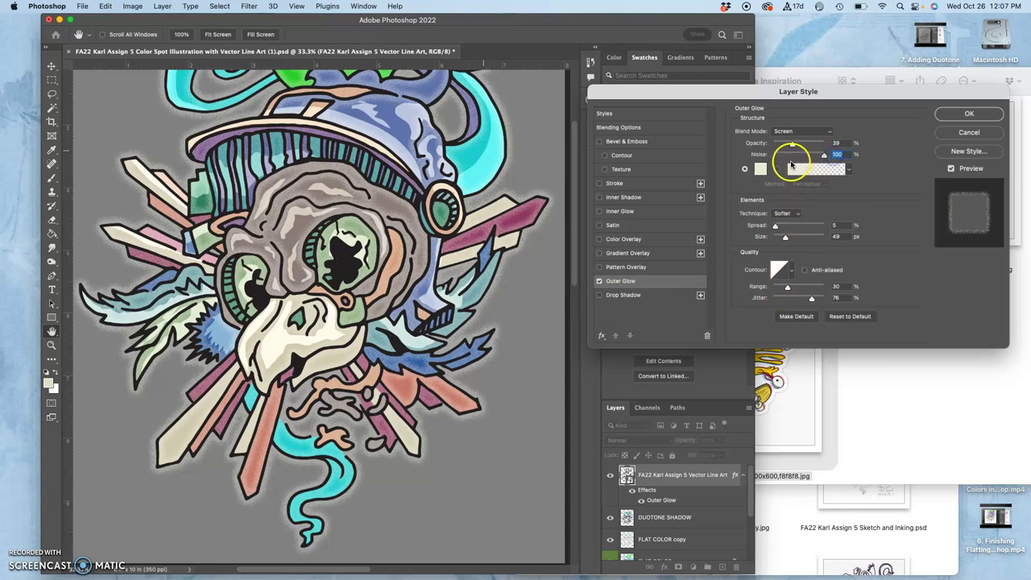
Set the Outer Glow spread to 0% and its size to 32 px
drag(785, 237, 781, 237)
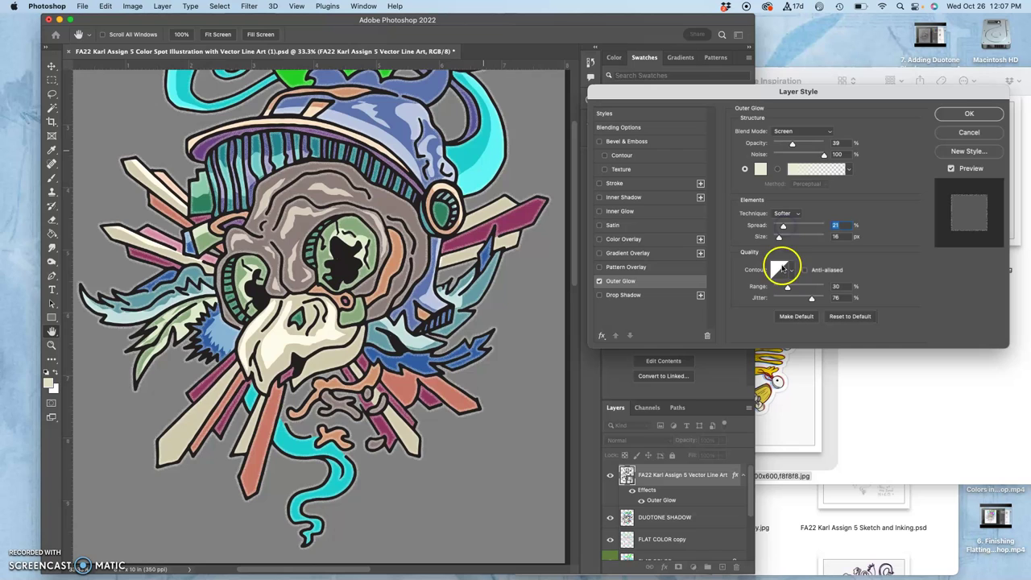
drag(780, 238, 786, 233)
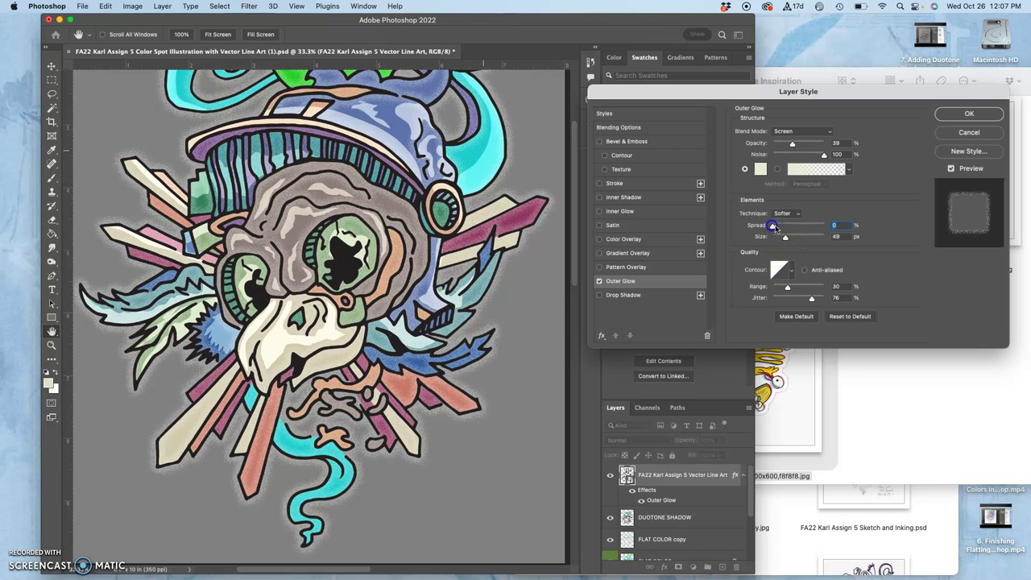
drag(785, 238, 783, 238)
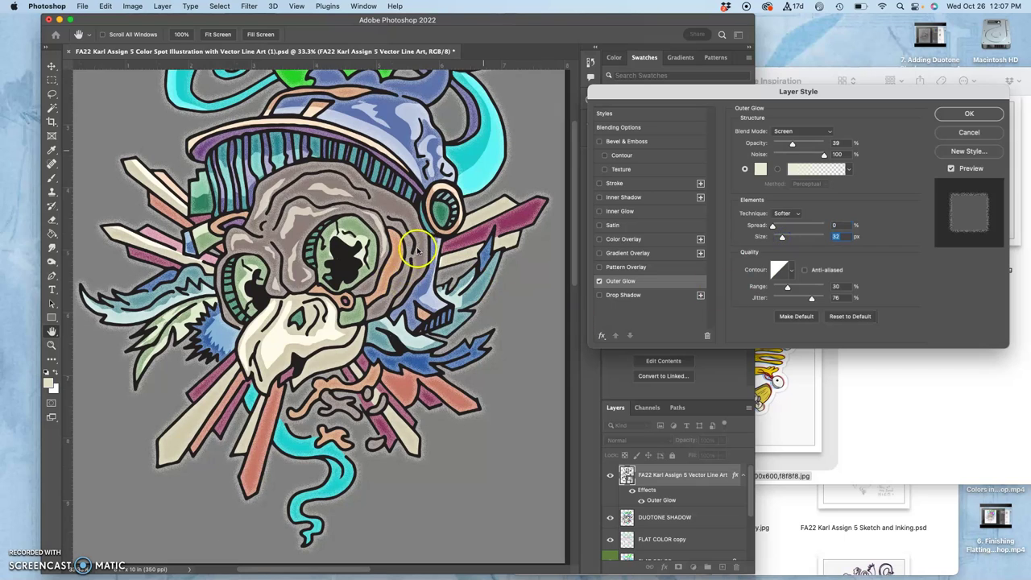
Examine the glow's grain at close range around the beak and return to a view of the whole skull
key(super+plus)
key(super+plus)
key(super+plus)
drag(407, 298, 328, 204)
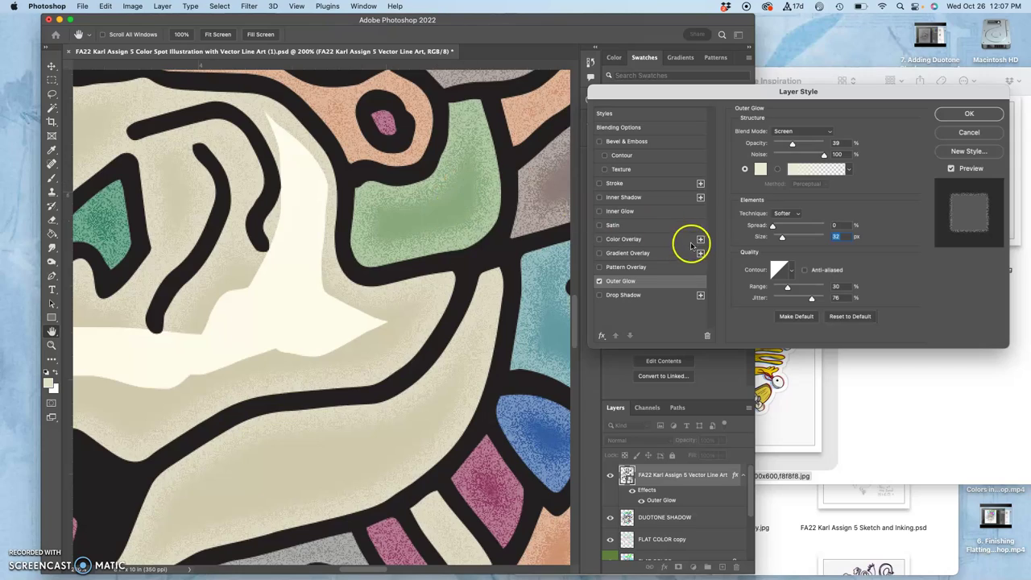
key(super+minus)
key(super+minus)
key(super+minus)
key(super+minus)
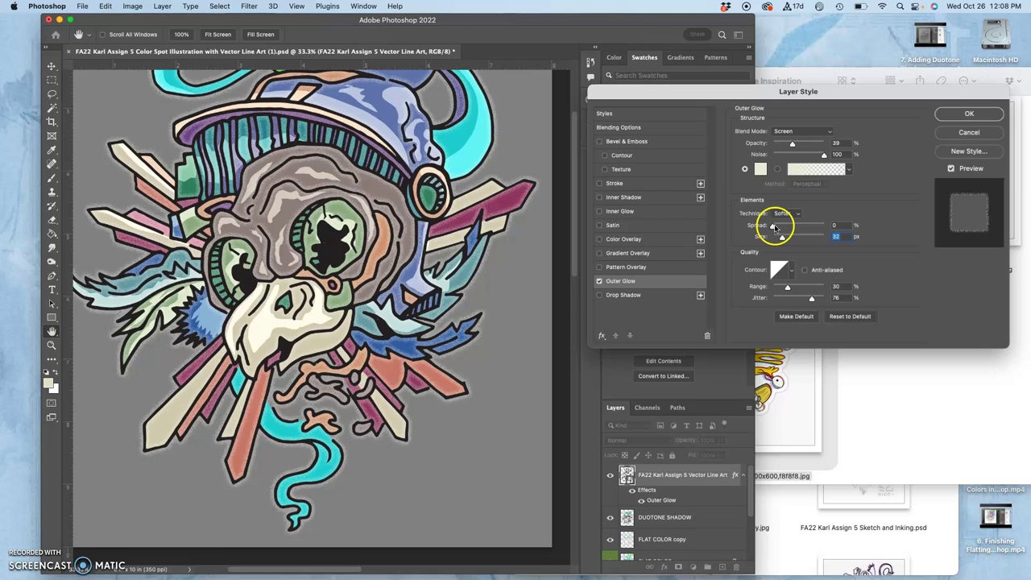
Set the Outer Glow spread to 100%, its noise to 0% and its opacity to 32%
drag(771, 228, 832, 226)
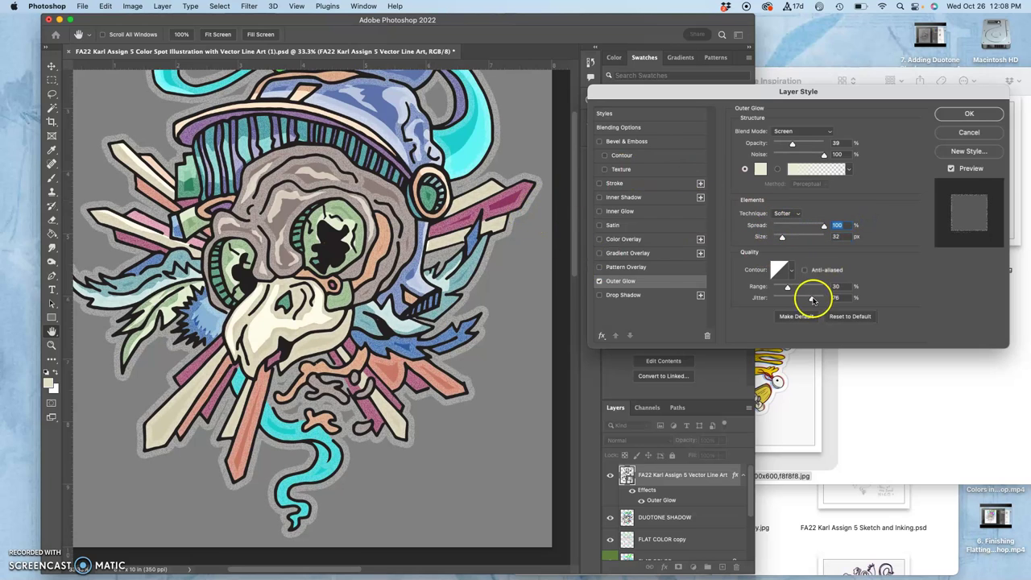
drag(824, 155, 794, 145)
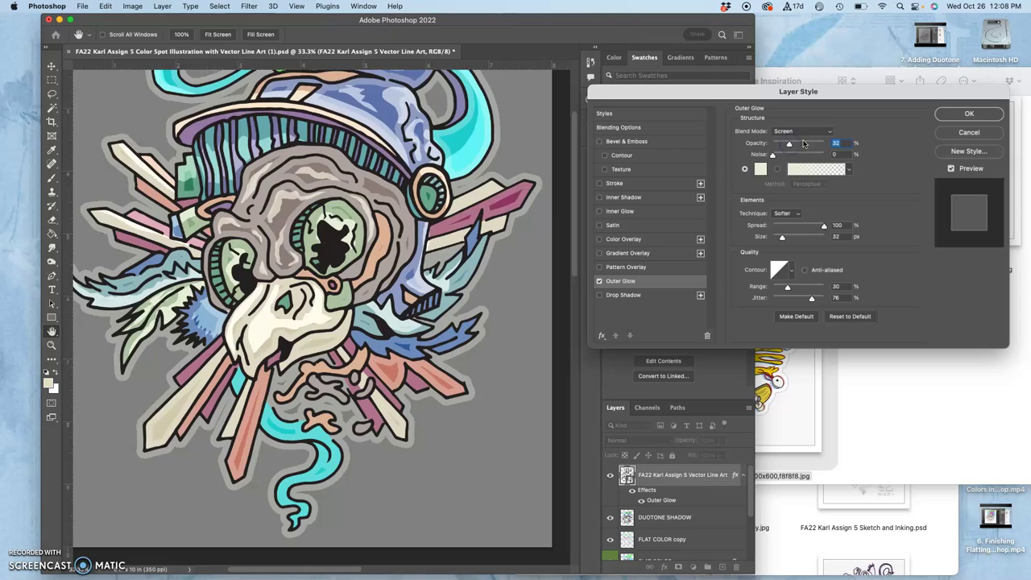
Soften the line art's Outer Glow by setting its spread to 19%
key(super+plus)
key(super+plus)
key(super+plus)
key(super+plus)
key(super+plus)
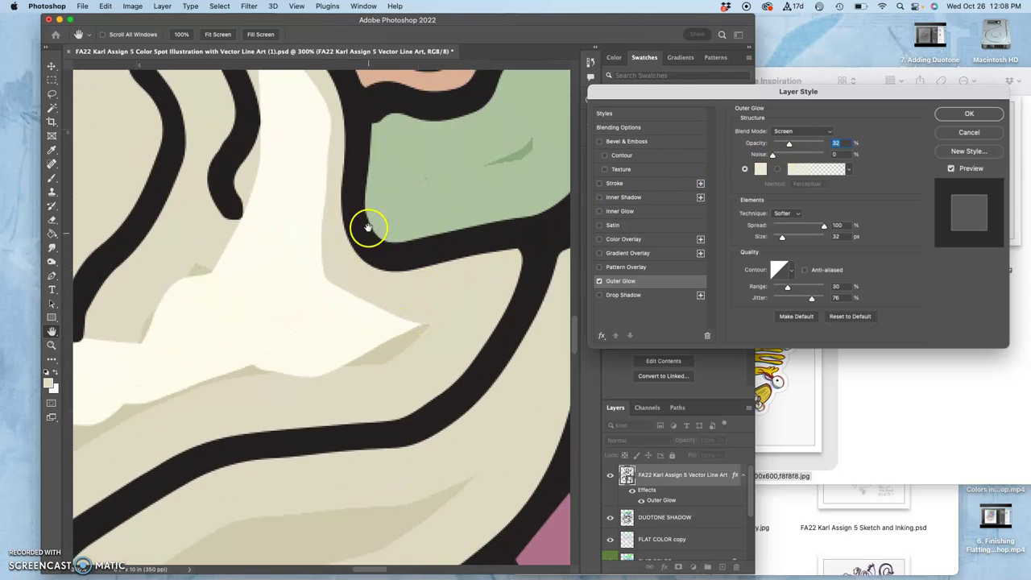
drag(368, 227, 373, 385)
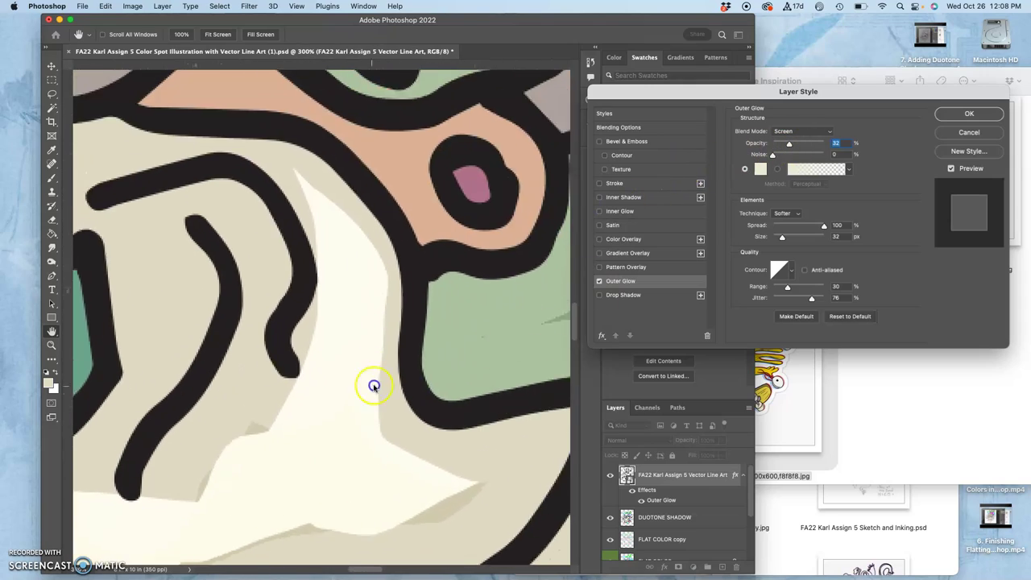
scroll(374, 386, right, 10)
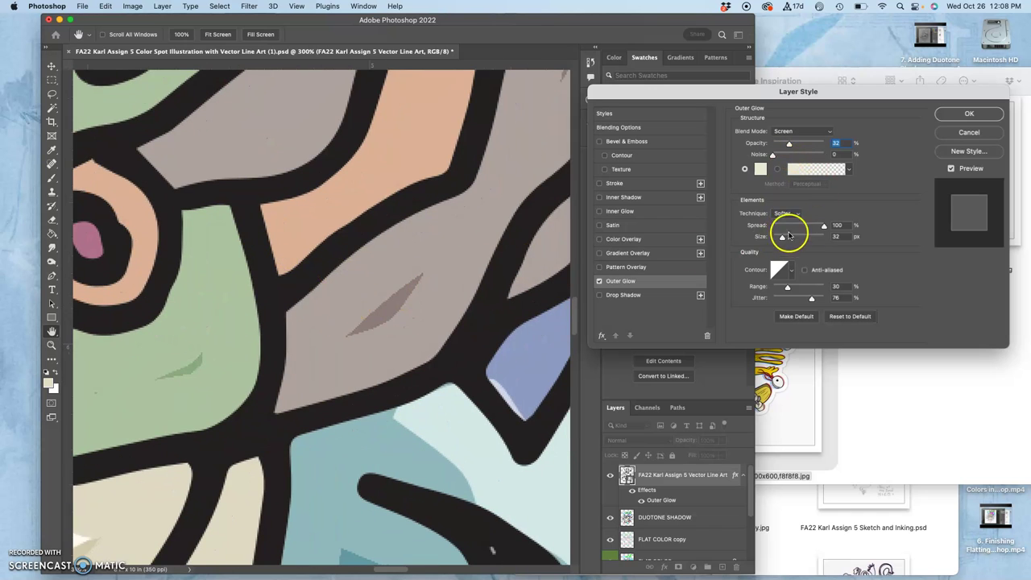
drag(823, 225, 782, 219)
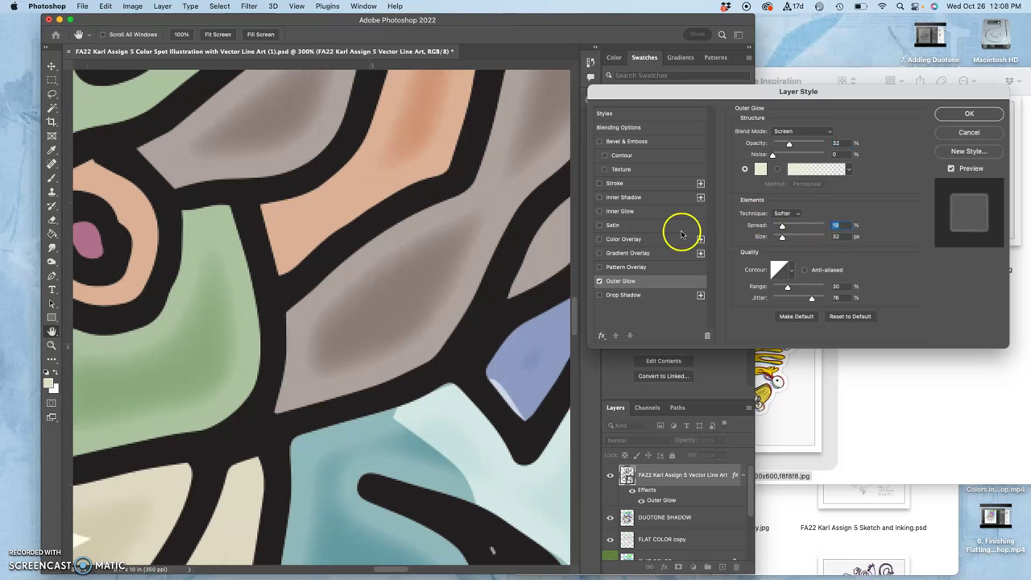
Raise the Outer Glow's noise to bring back its grain and apply the layer style
key(super+minus)
key(super+minus)
key(super+minus)
key(super+minus)
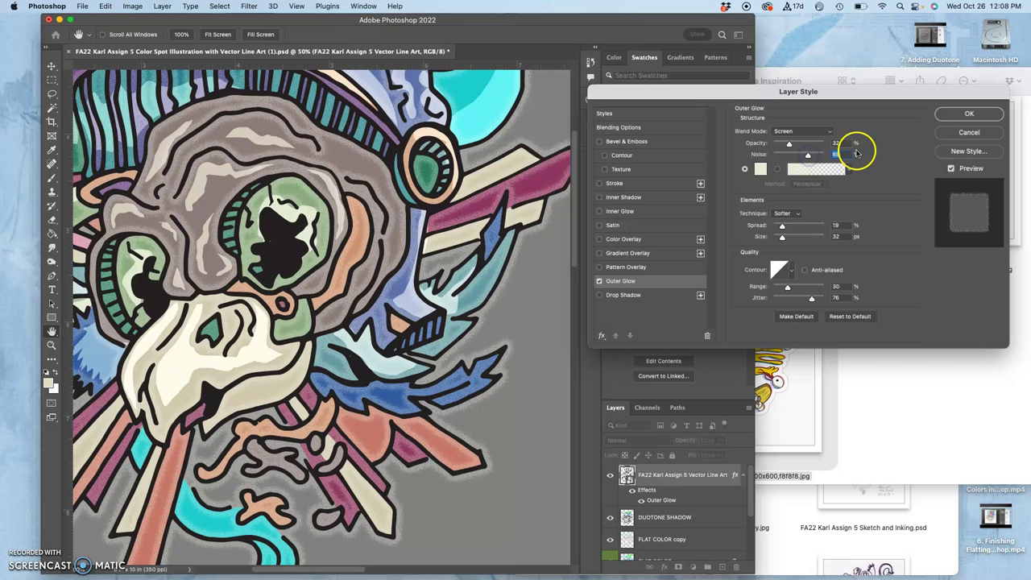
click(967, 113)
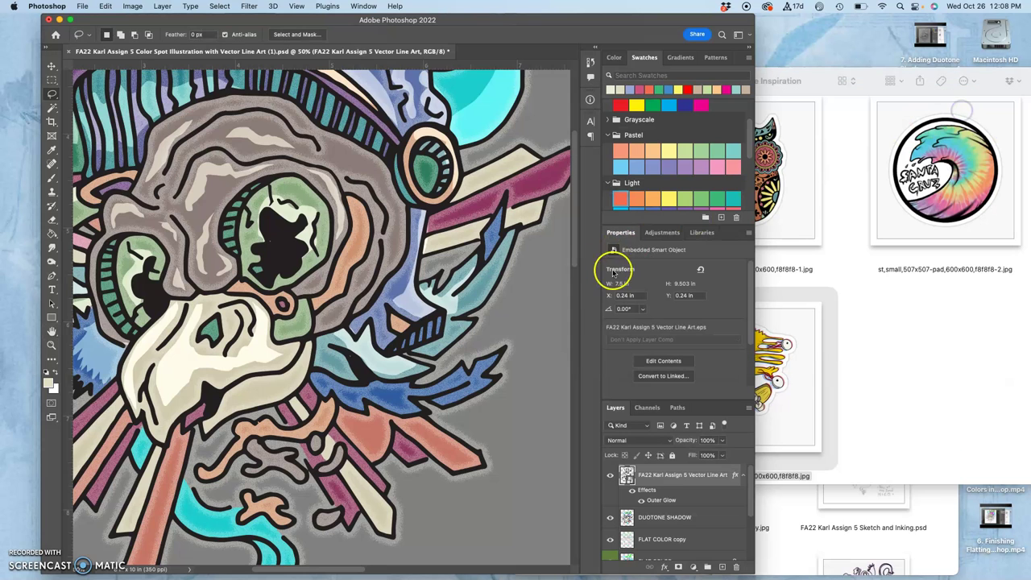
Compare the whole illustration with and without the Vector Line Art layer's effects
key(super+minus)
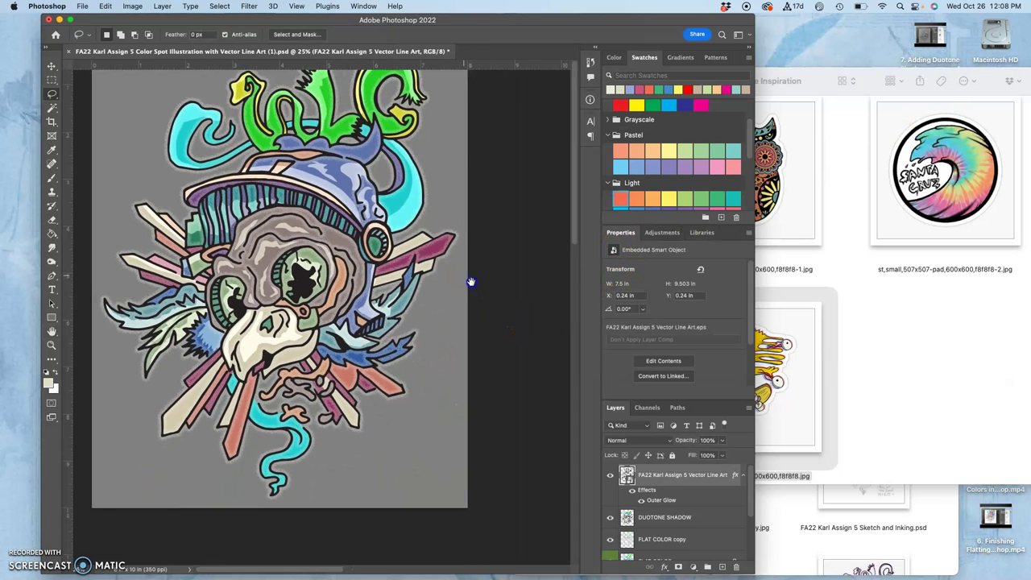
drag(472, 282, 516, 316)
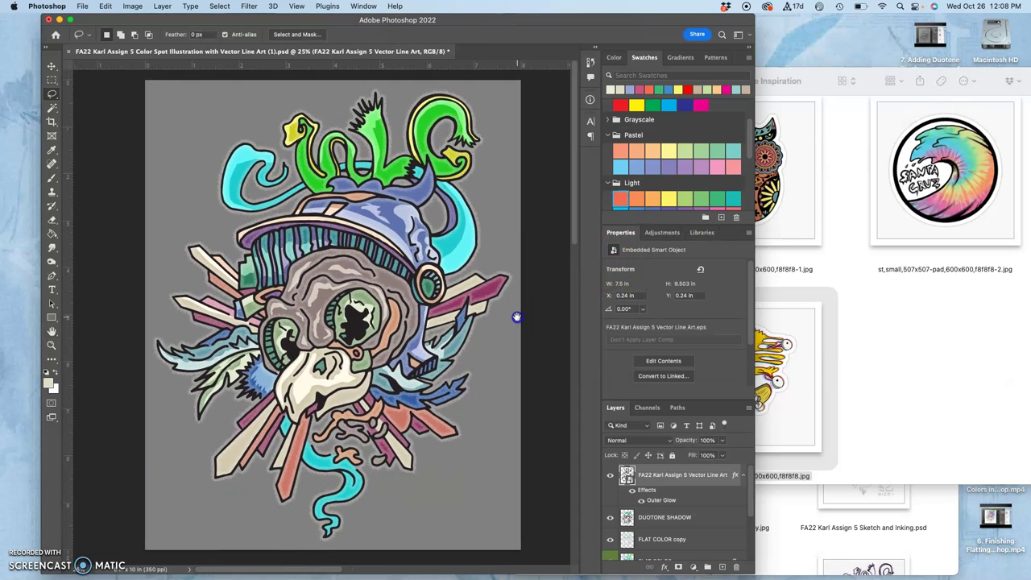
click(633, 490)
click(632, 490)
click(633, 490)
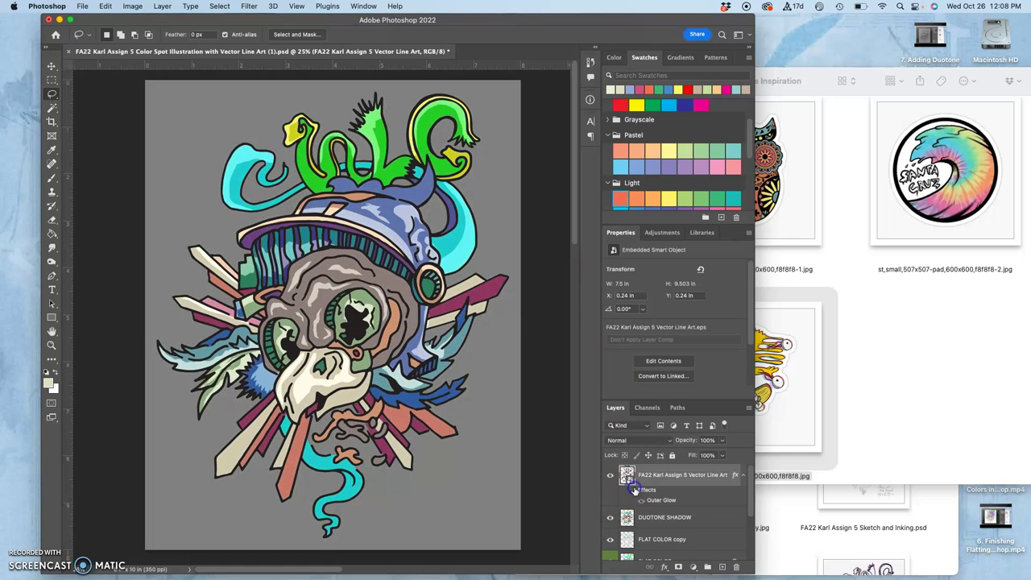
click(632, 489)
click(632, 490)
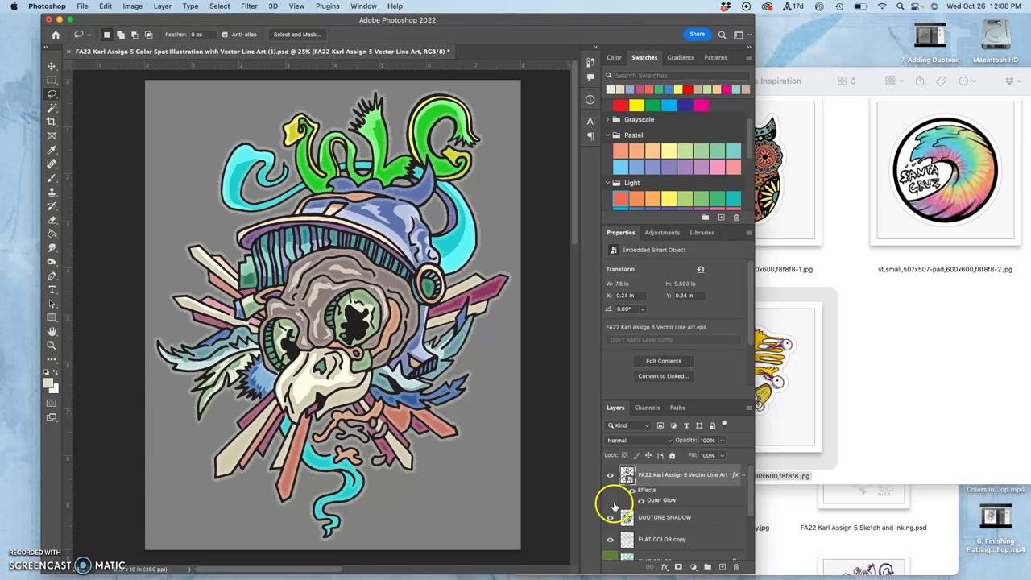
Hide the effects of the Vector Line Art layer and lock the layer
click(633, 488)
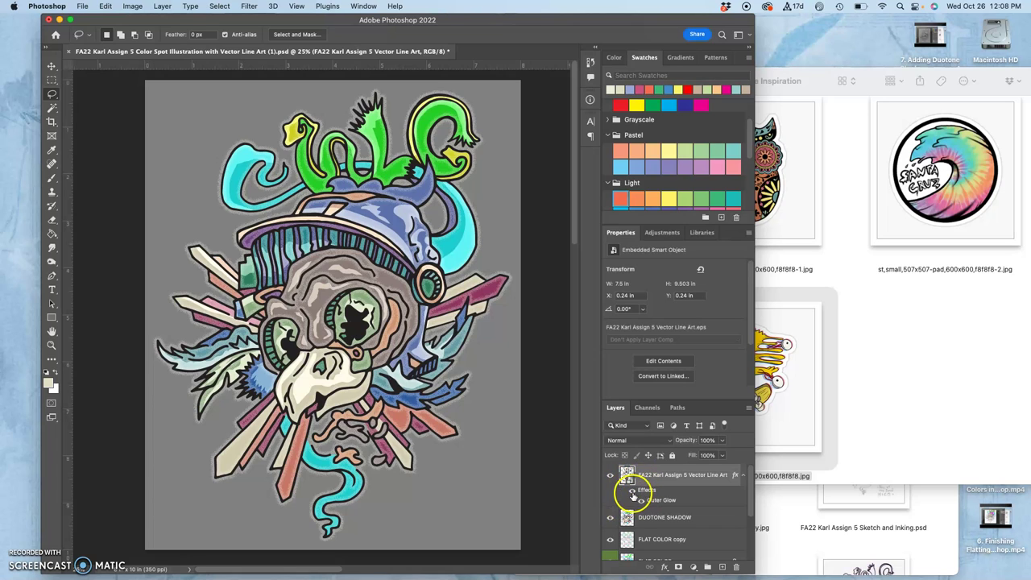
click(632, 490)
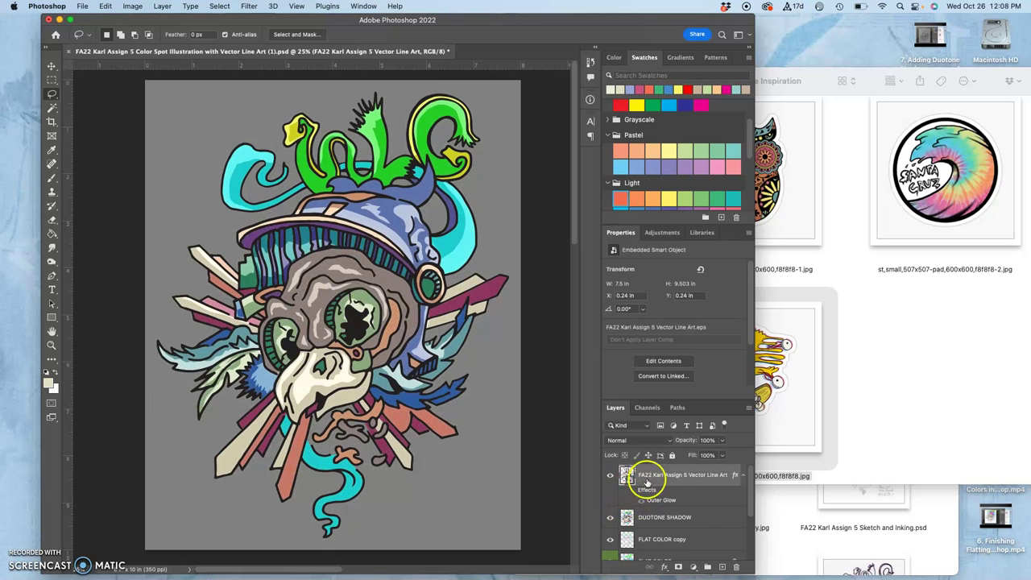
click(672, 456)
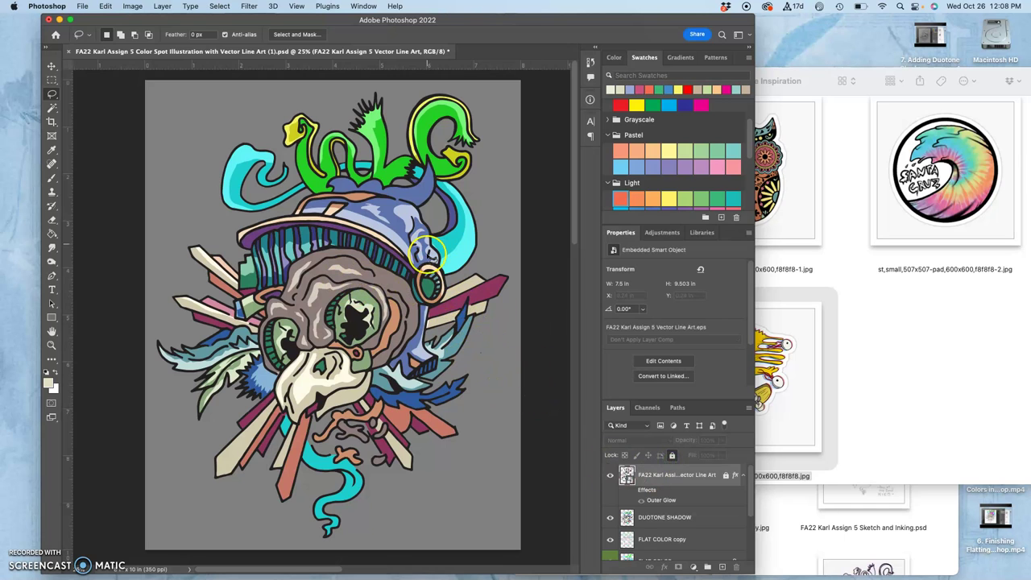
Select the DUOTONE SHADOW layer and try a freehand Lasso selection along the upper half of the magenta shard beside the beak
click(671, 518)
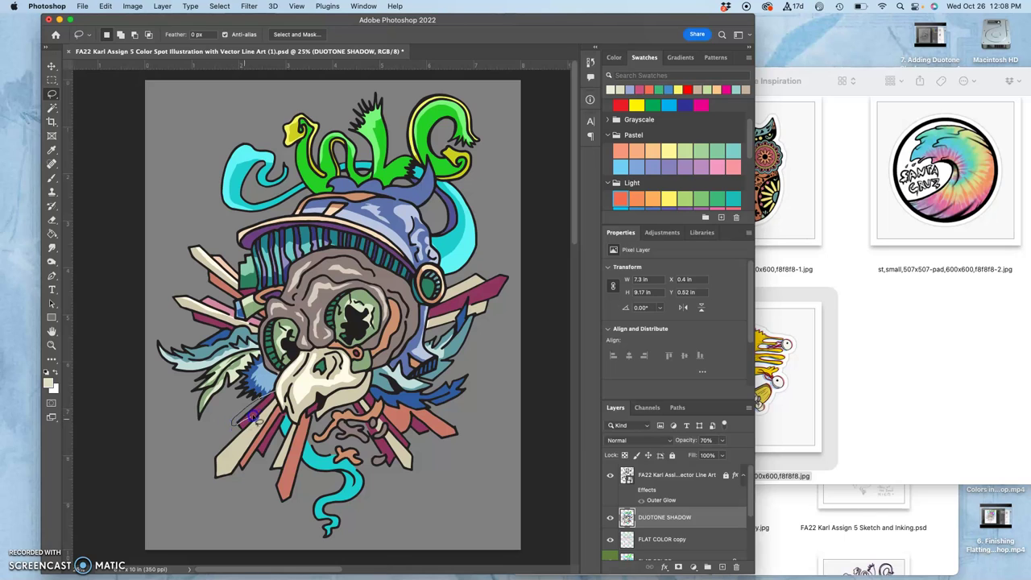
drag(277, 398, 277, 393)
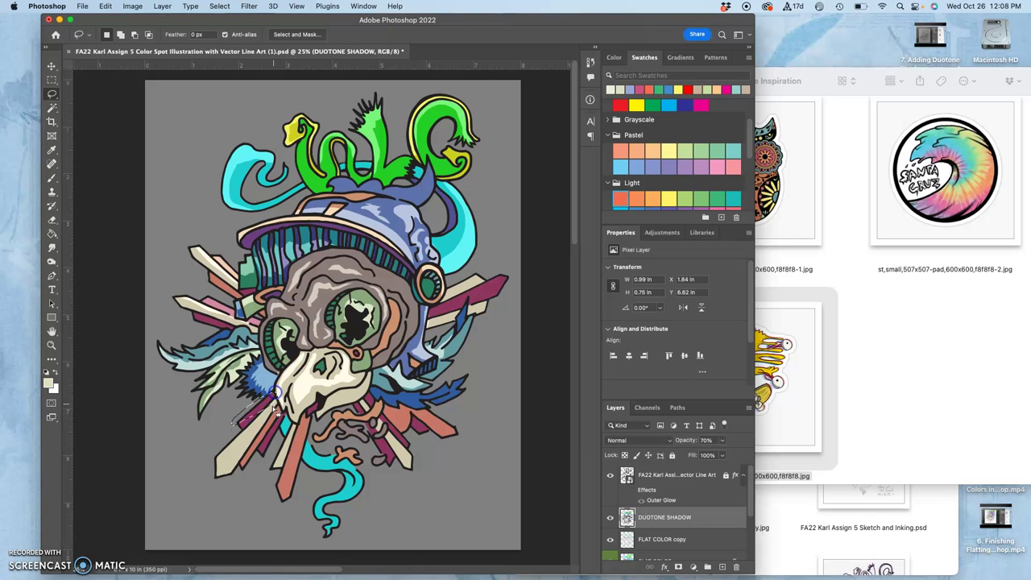
click(275, 396)
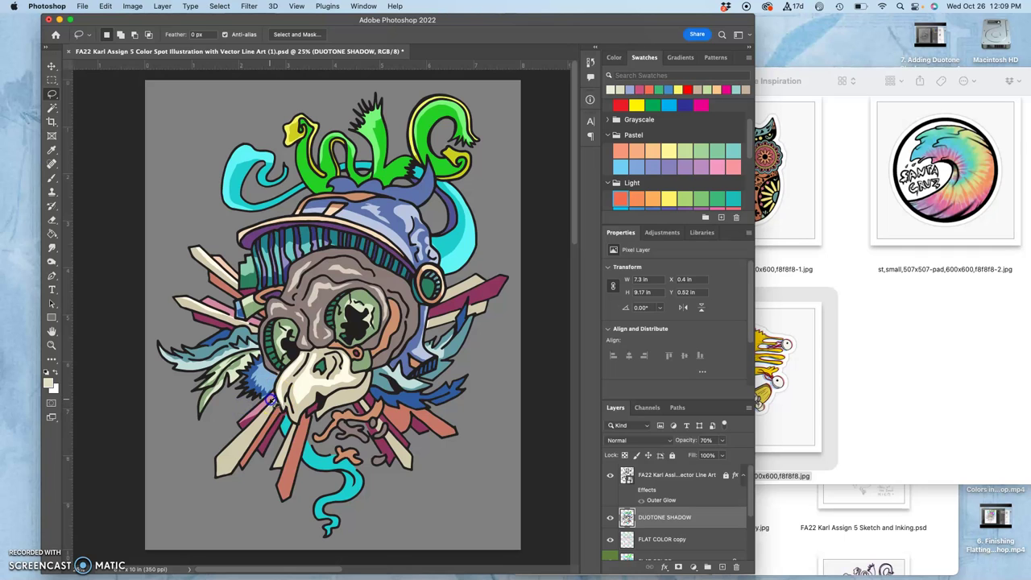
drag(271, 400, 277, 394)
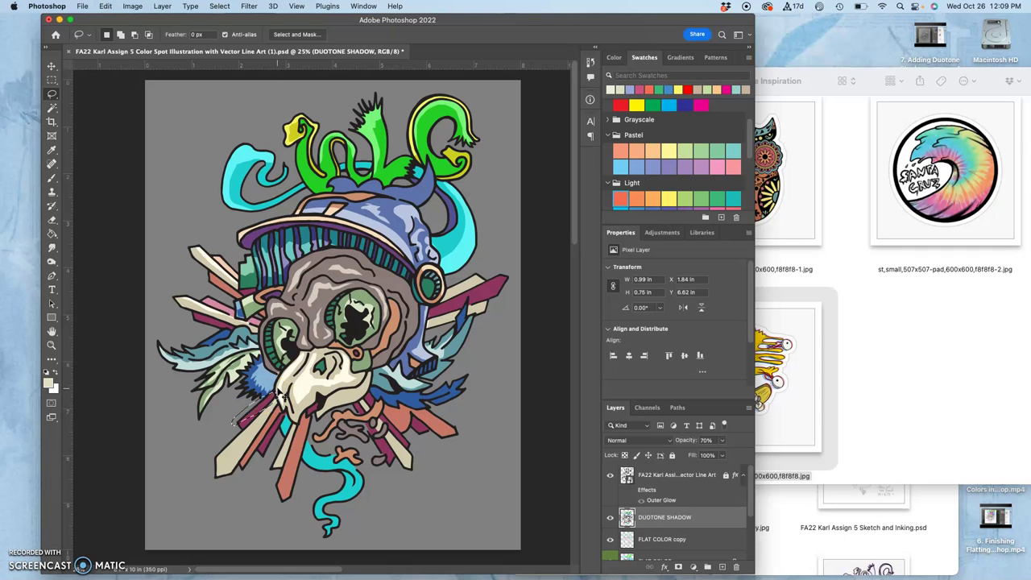
Lasso the upper part of the teal feather beside the skull, delete its shadow color and deselect
key(super+plus)
key(super+plus)
drag(275, 390, 409, 201)
click(272, 173)
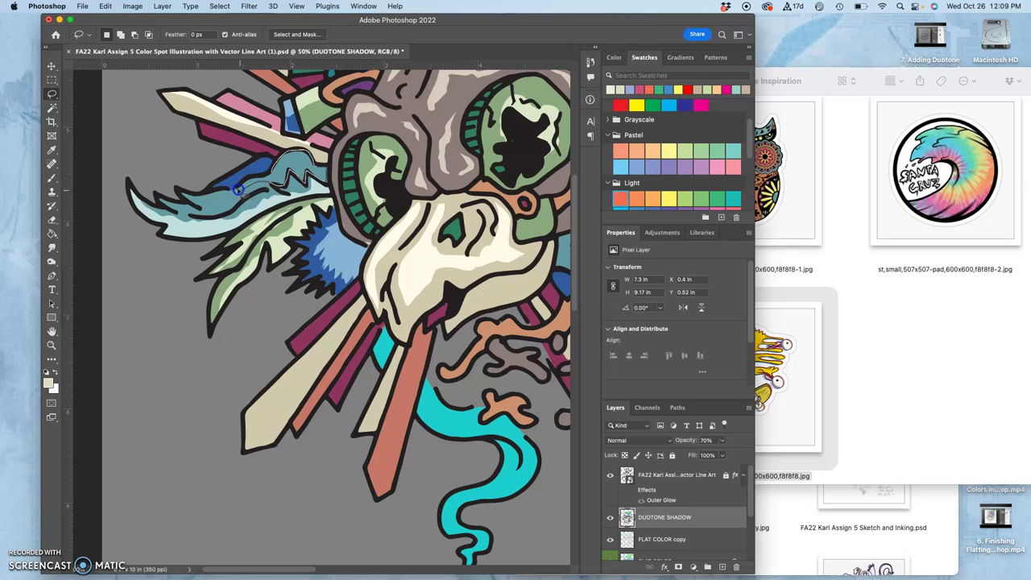
drag(265, 176, 275, 184)
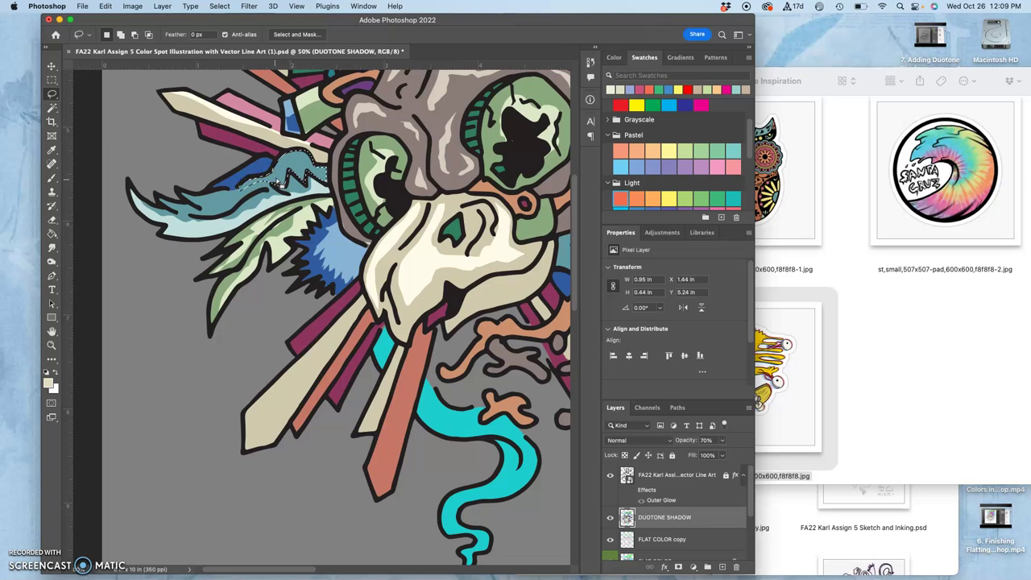
key(alt+BackSpace)
key(super+d)
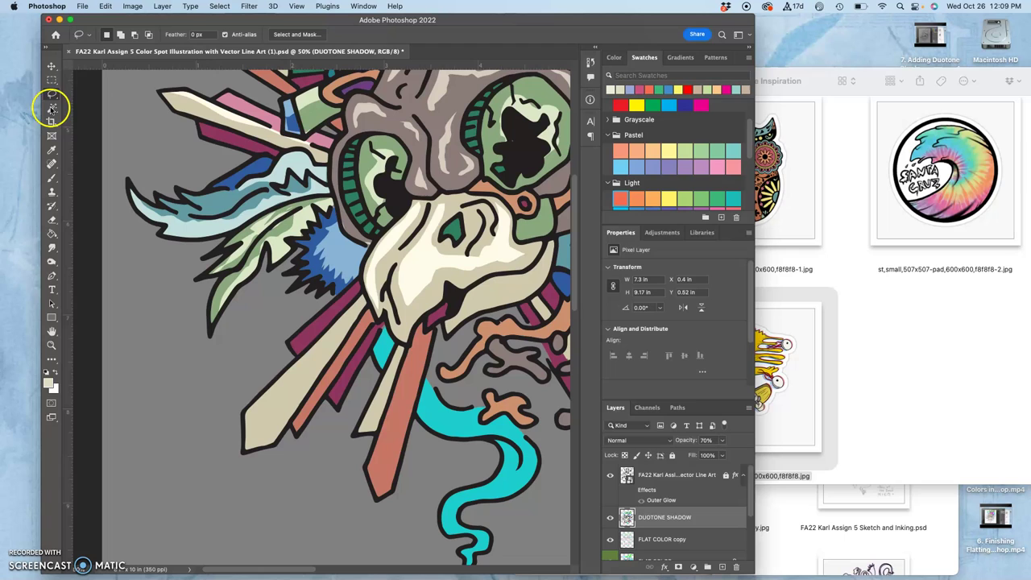
With the Polygonal Lasso, outline one lengthwise half of the magenta shard below the blue feathers and delete its shadow color
click(50, 94)
click(86, 102)
click(357, 280)
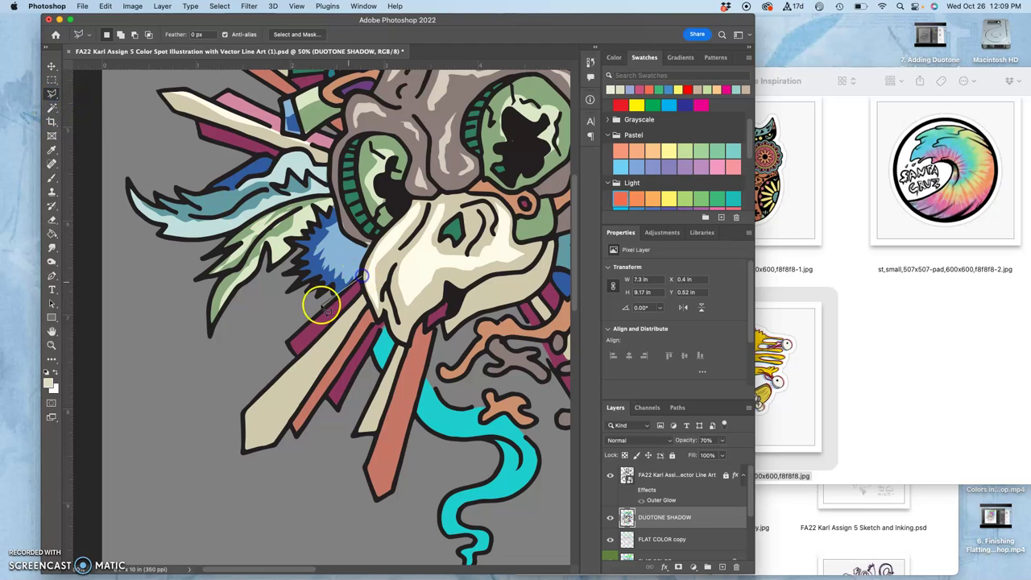
click(294, 353)
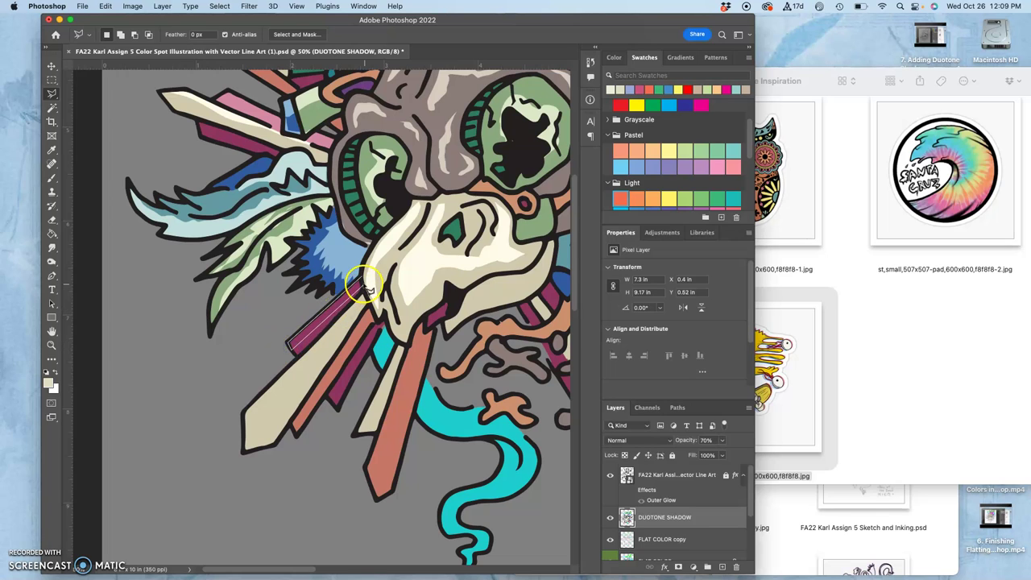
click(364, 278)
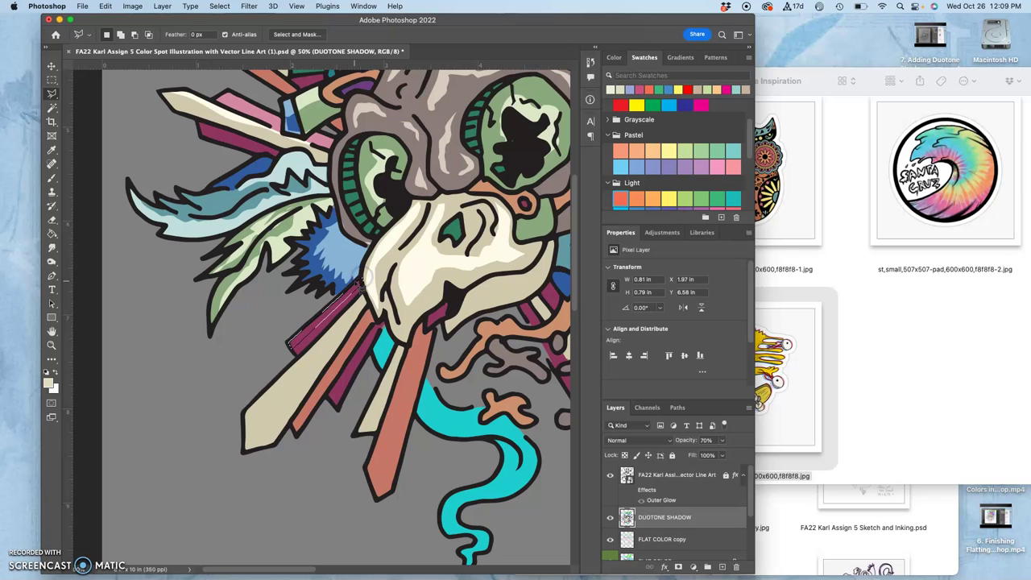
key(BackSpace)
Outline the upper lengthwise half of the large cream shard with the Polygonal Lasso and delete its shadow color
click(364, 300)
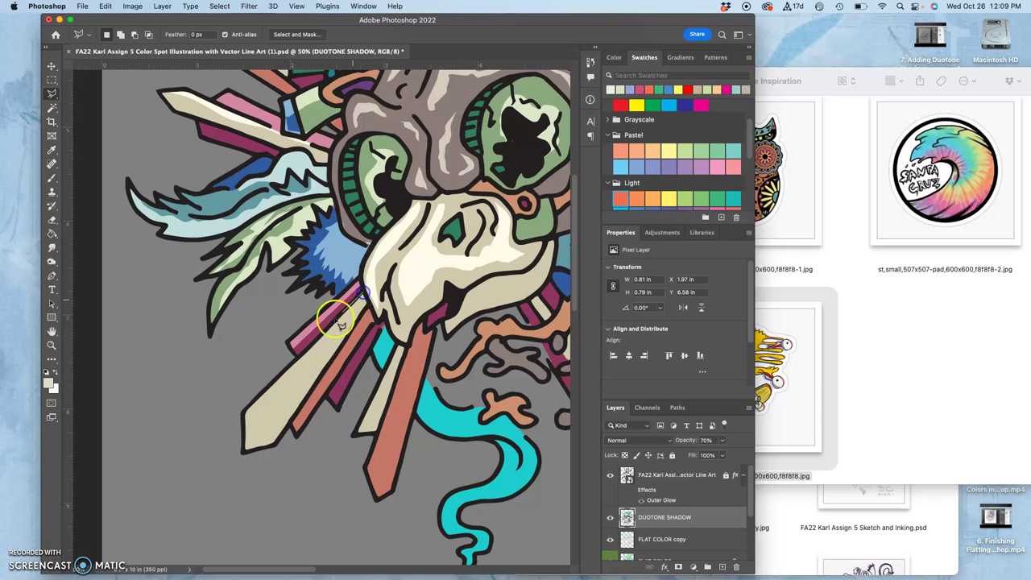
click(245, 450)
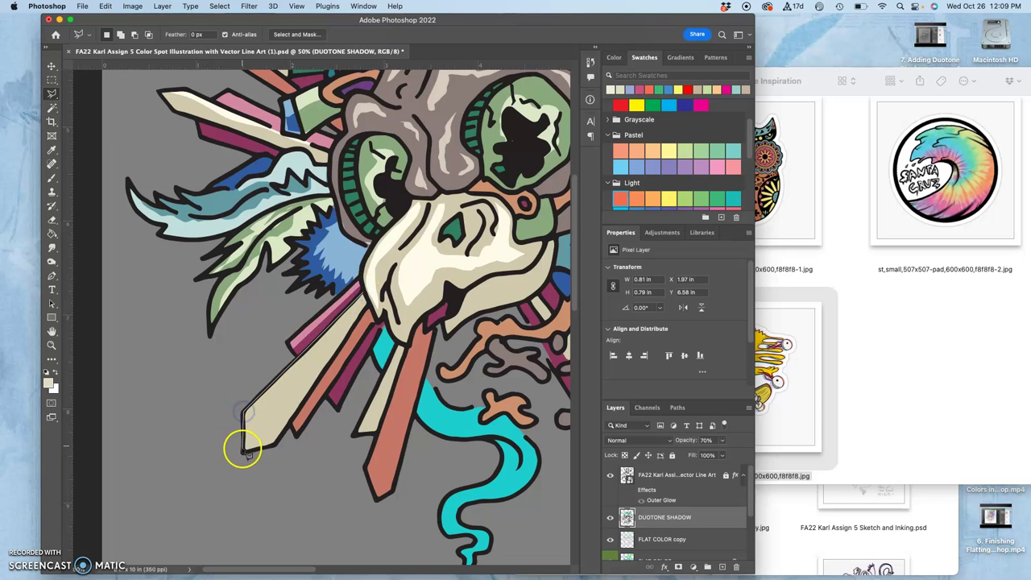
click(365, 304)
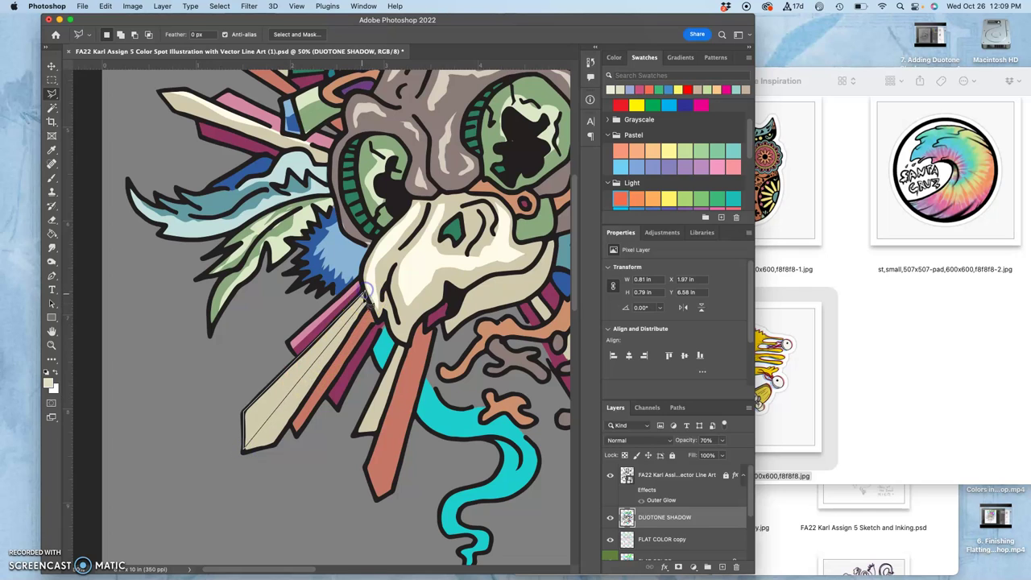
click(363, 293)
key(Delete)
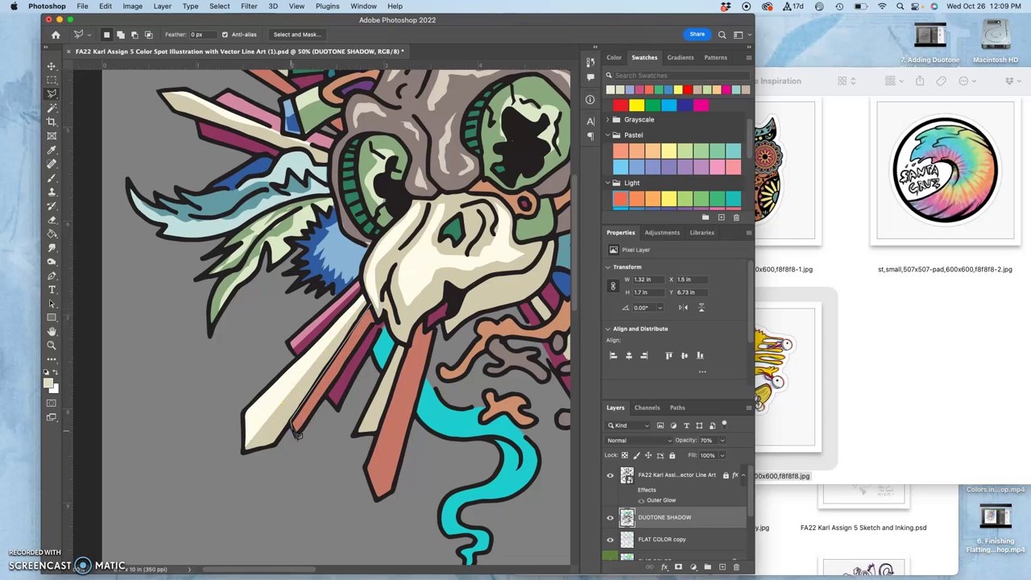
Delete the shadow color from one lengthwise half of the narrow orange shard and of the short magenta shard next to it
click(295, 431)
click(369, 307)
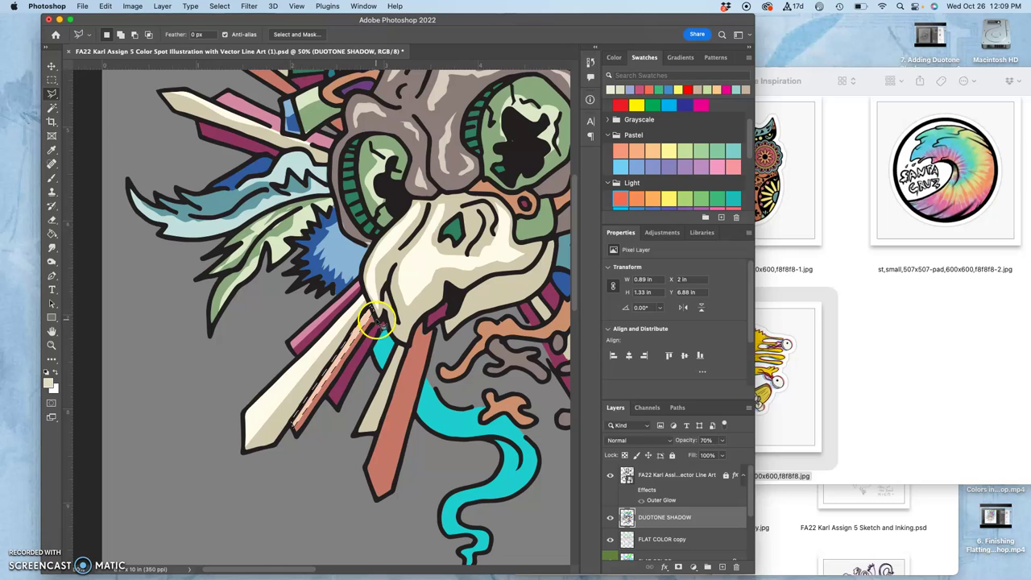
drag(375, 322, 324, 398)
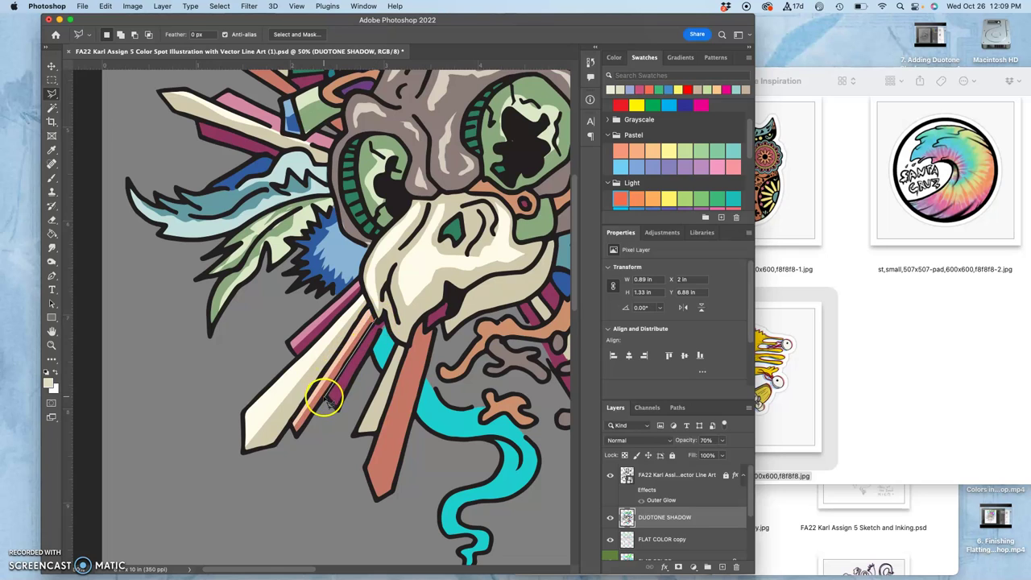
click(325, 396)
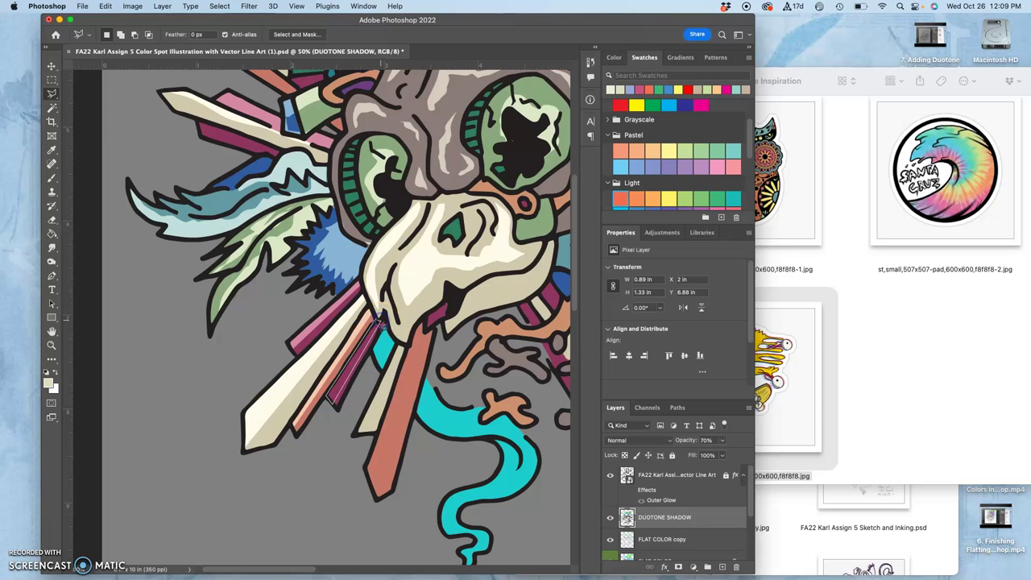
click(377, 319)
key(BackSpace)
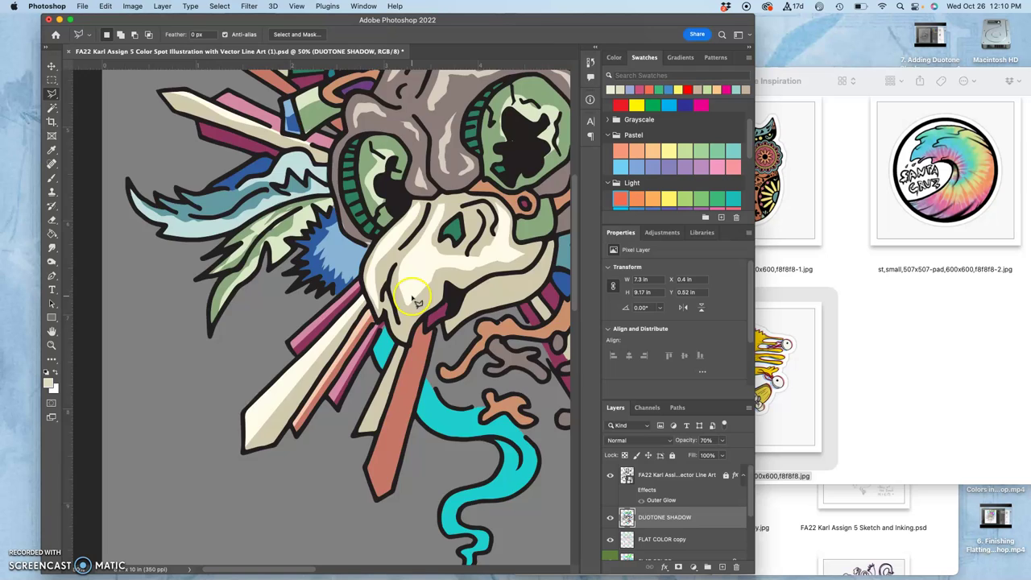
key(super+minus)
key(super+minus)
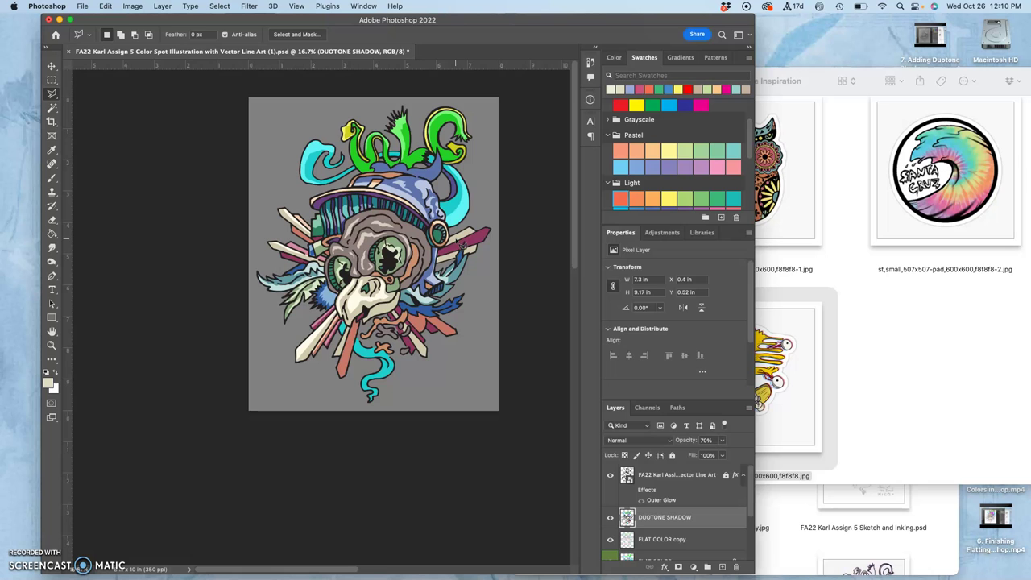
key(super+equal)
key(super+equal)
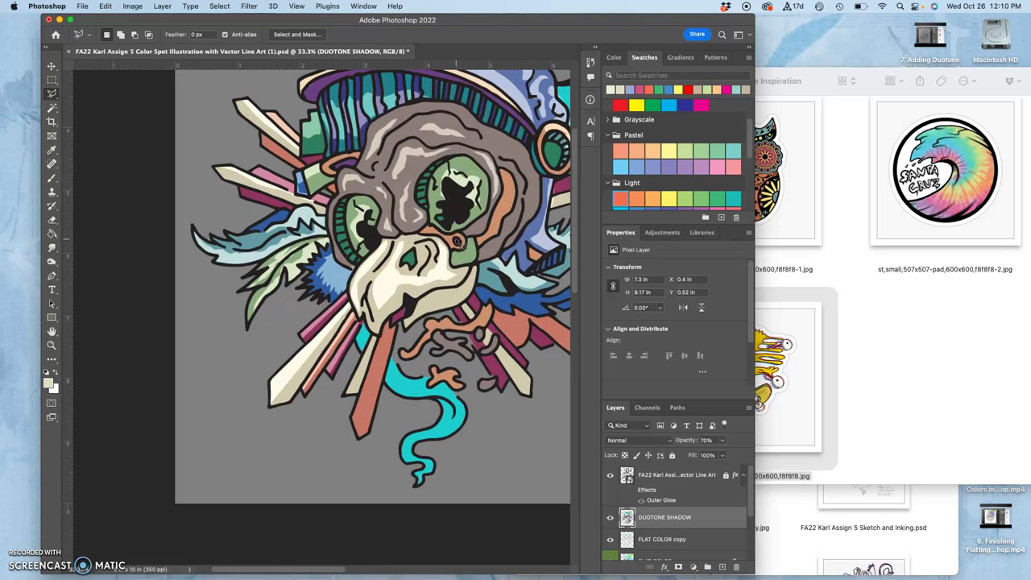
Outline the upper lengthwise half of the cream shard beside the skull's smaller eye with the Polygonal Lasso, delete its shadow color and deselect
scroll(456, 240, up, 4)
scroll(456, 240, right, 4)
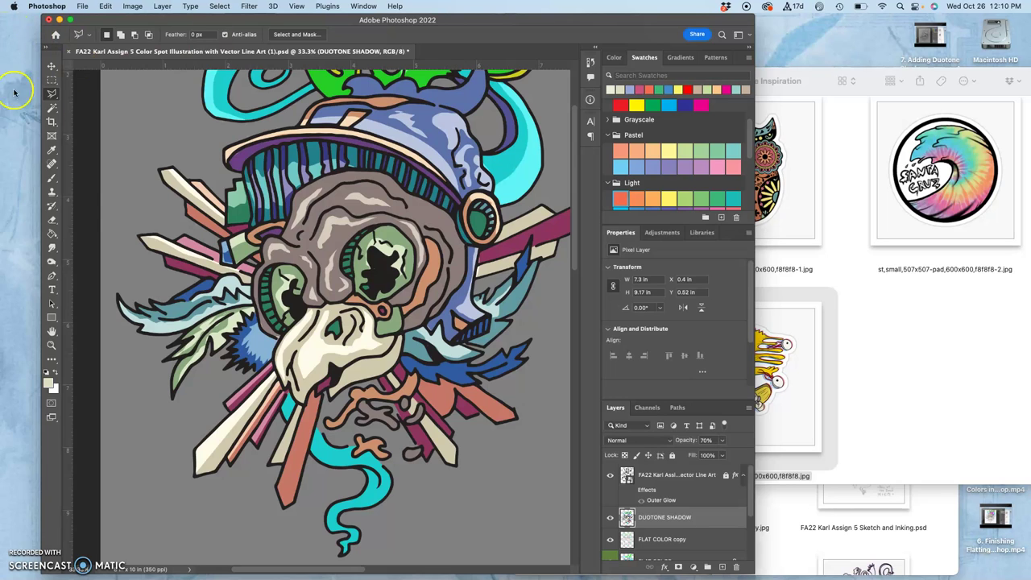
click(147, 240)
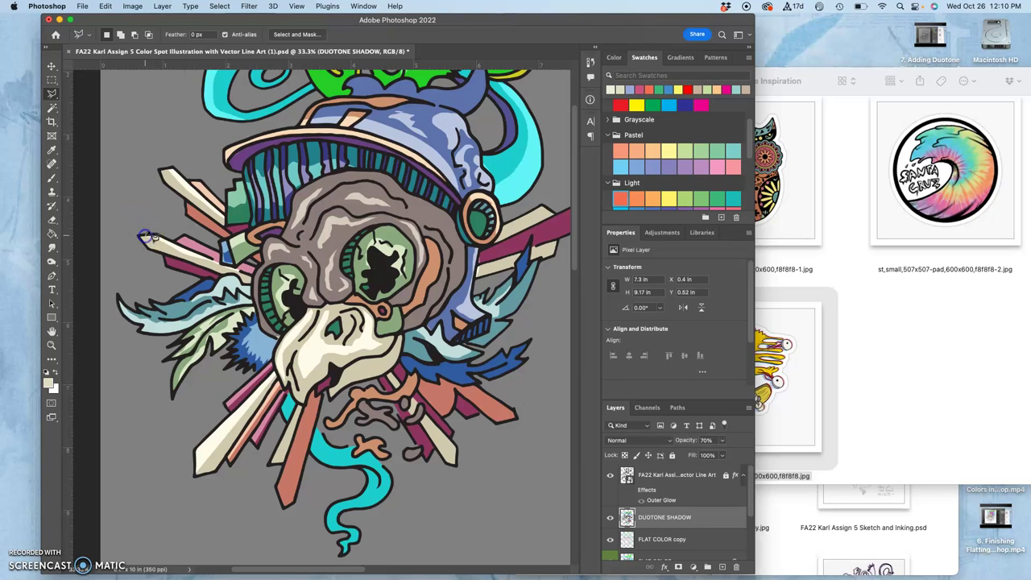
click(255, 284)
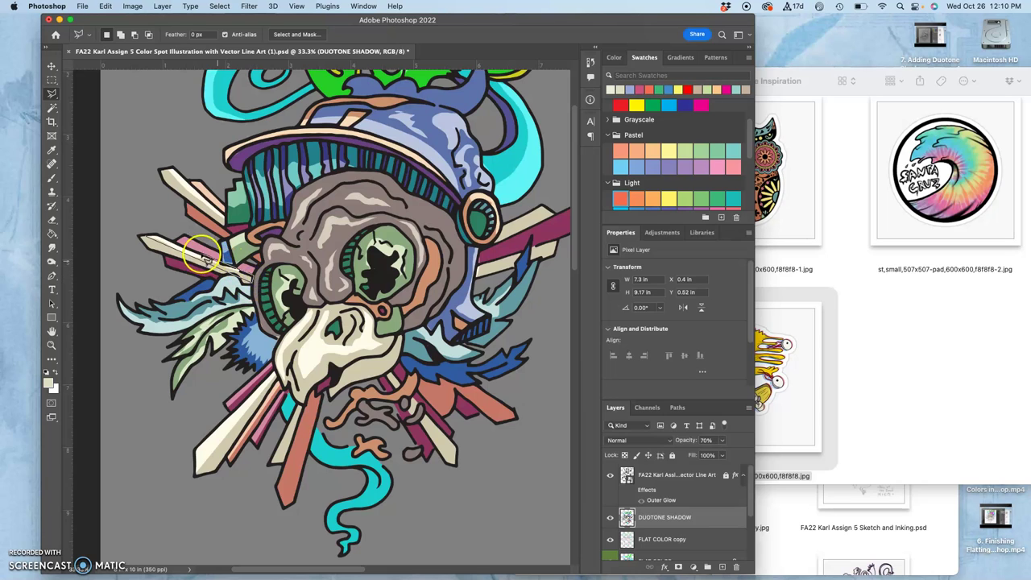
click(158, 238)
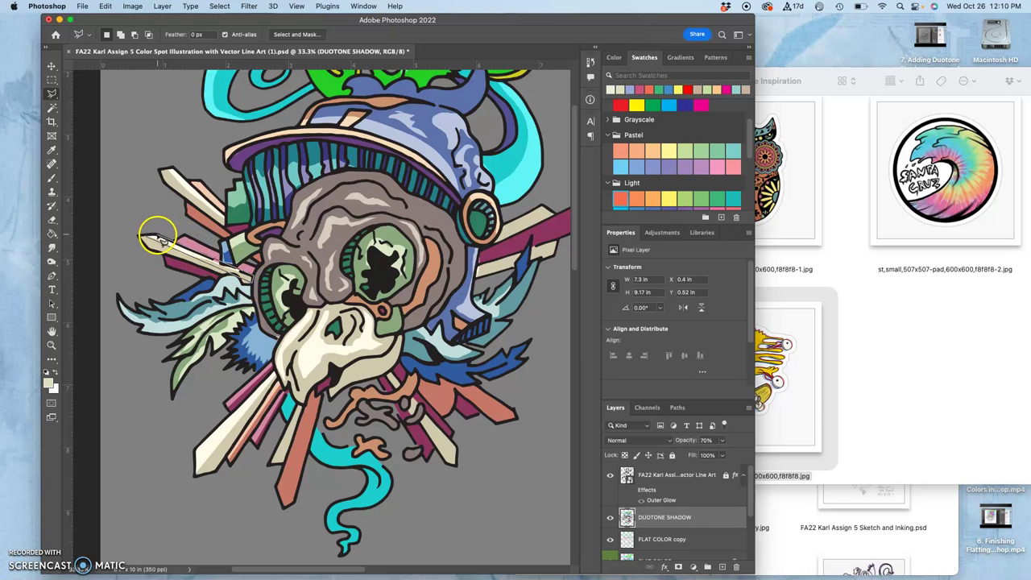
click(146, 236)
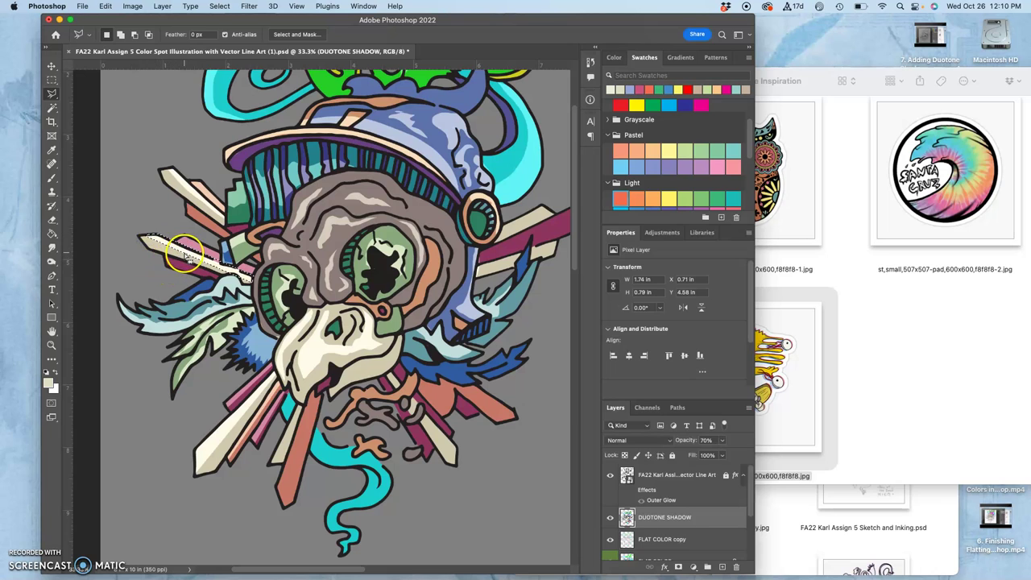
click(229, 185)
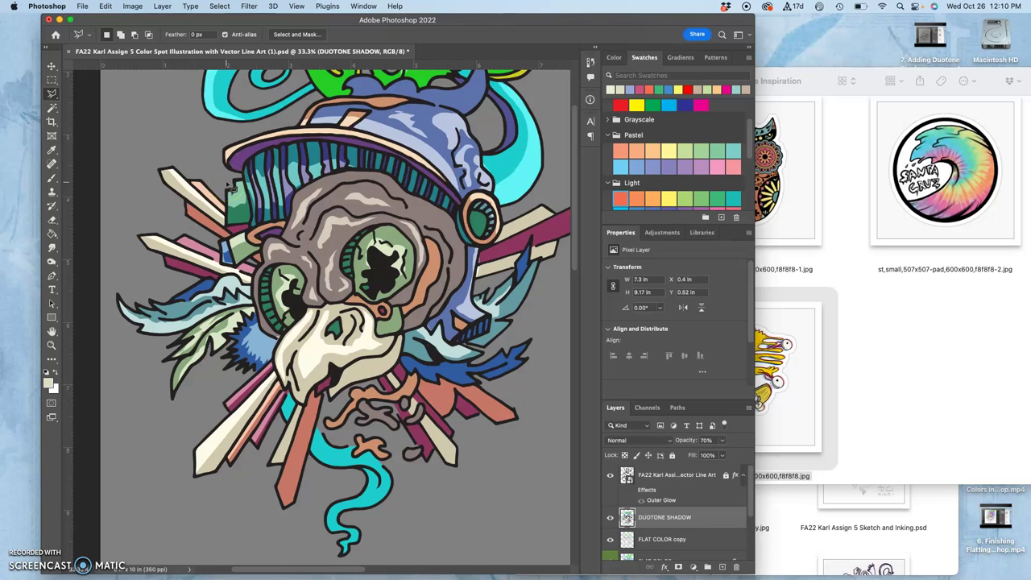
Outline one lengthwise half of the narrow cream shard below the beak with the Polygonal Lasso and delete its shadow color
click(298, 403)
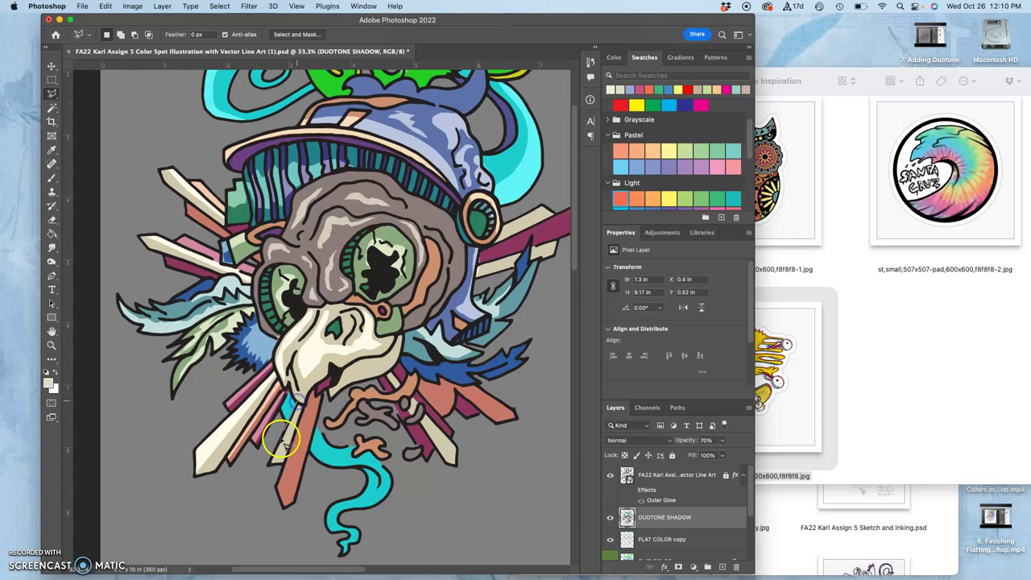
click(269, 468)
click(301, 403)
click(298, 405)
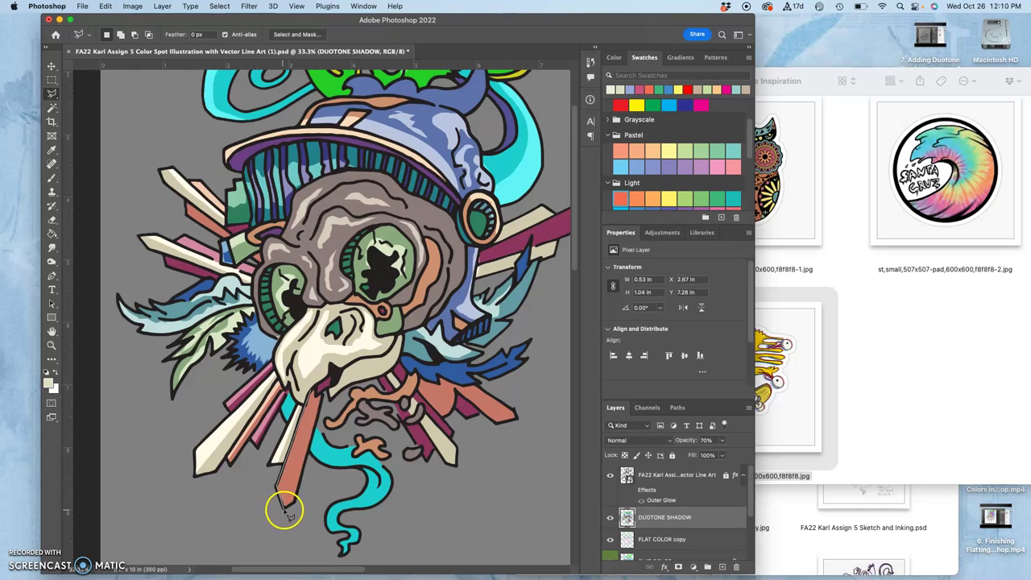
Outline the left lengthwise half of the long orange shard under the beak, delete its shadow color and deselect
click(284, 510)
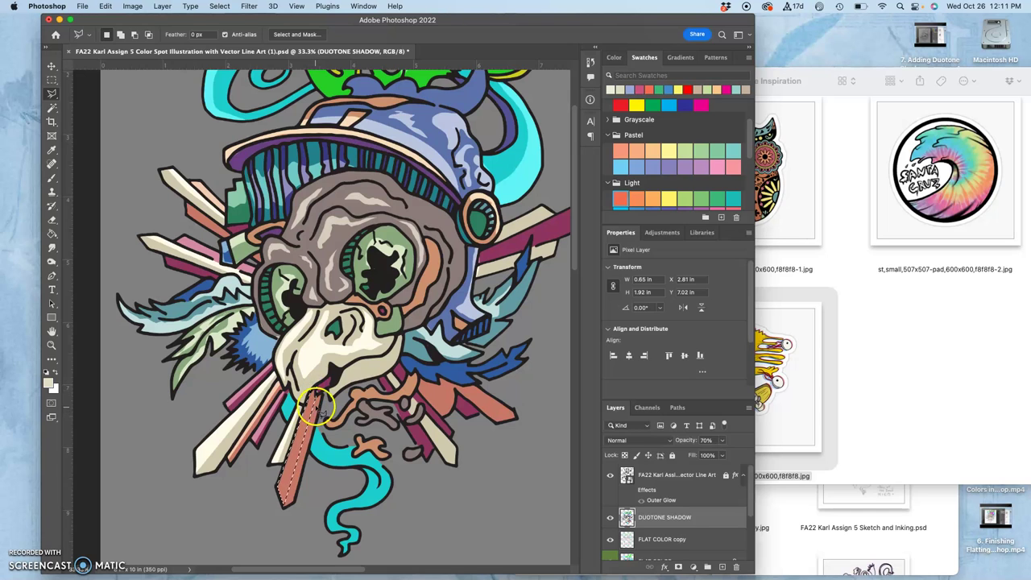
click(311, 393)
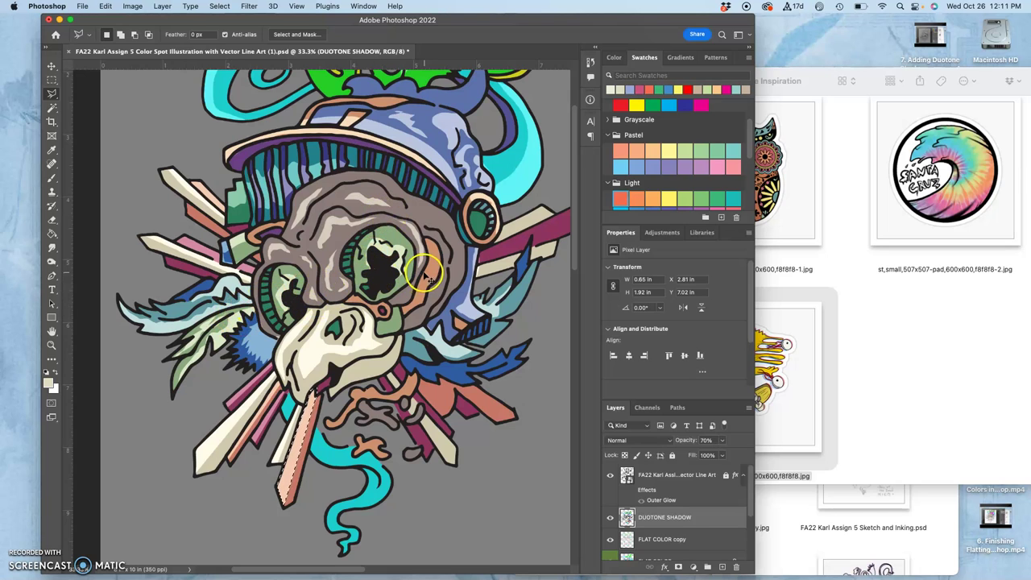
key(super+d)
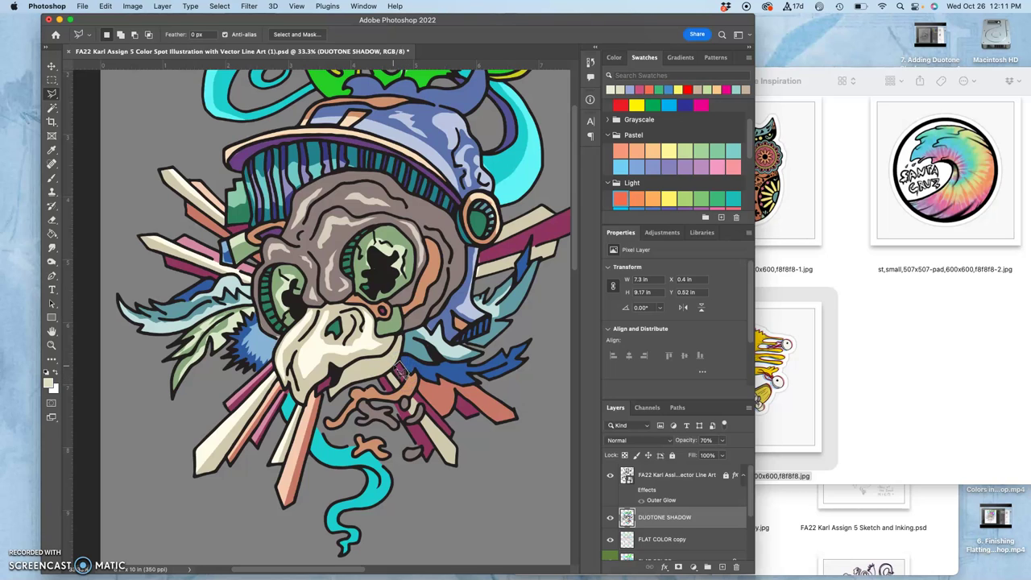
Delete the shadow color from the upper lengthwise half of both visible sections of the magenta shard between the beak and the wide orange shard
drag(400, 371, 396, 377)
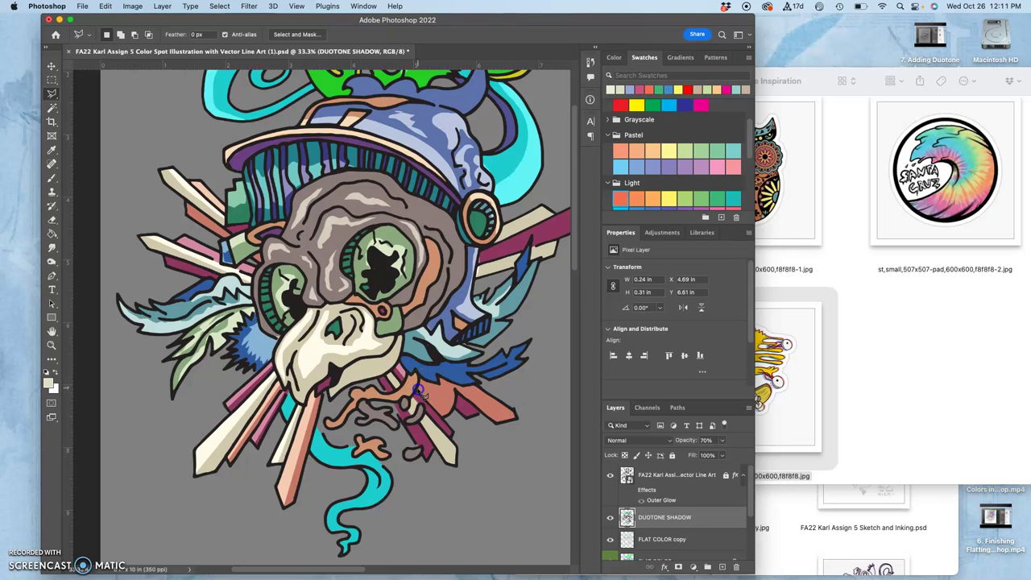
click(456, 437)
drag(453, 440, 416, 392)
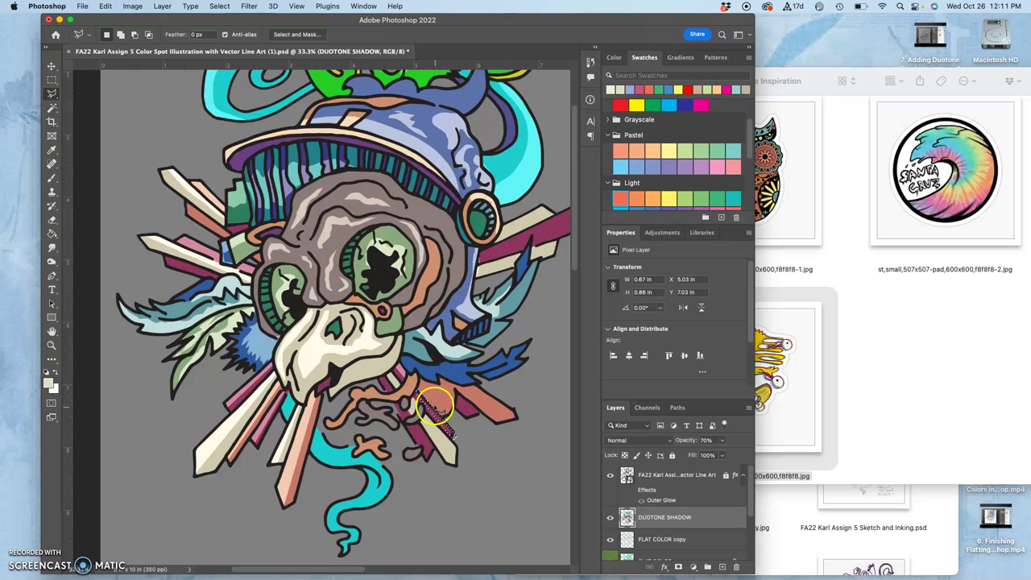
key(alt+BackSpace)
drag(461, 377, 456, 375)
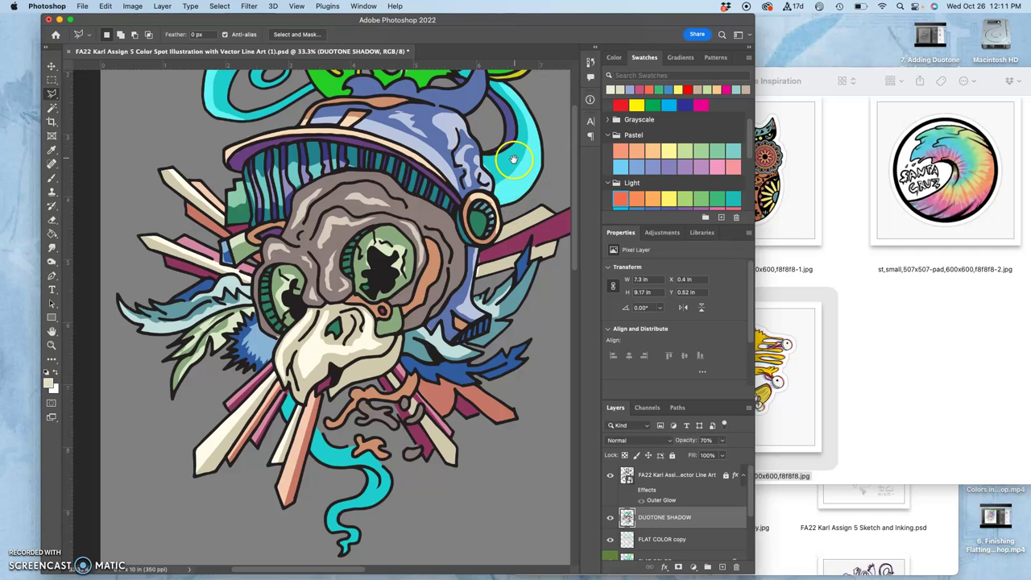
Outline the upper half of the cream shard beside the helmet's round ear piece and delete its shadow color
drag(538, 95, 436, 162)
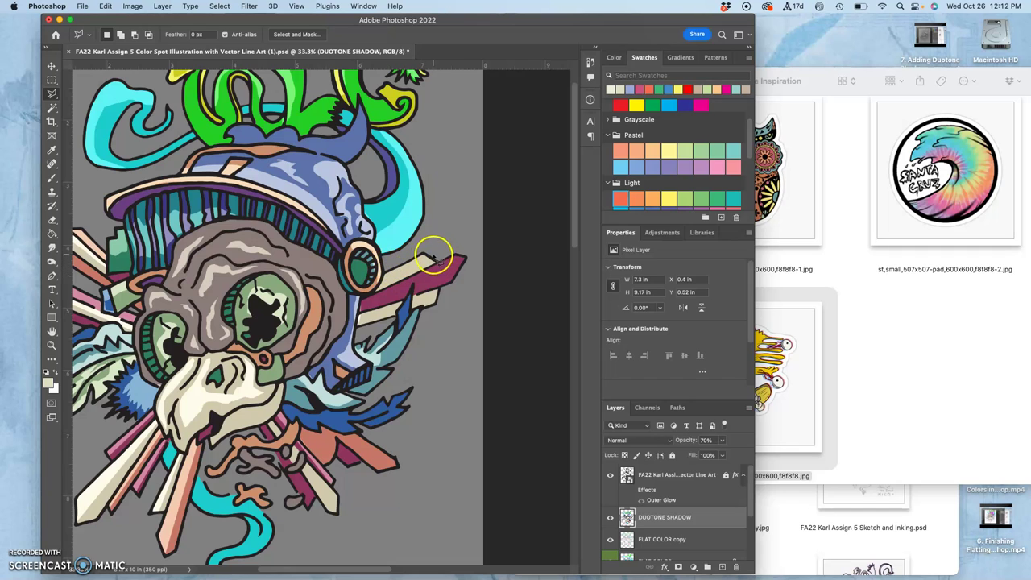
click(435, 256)
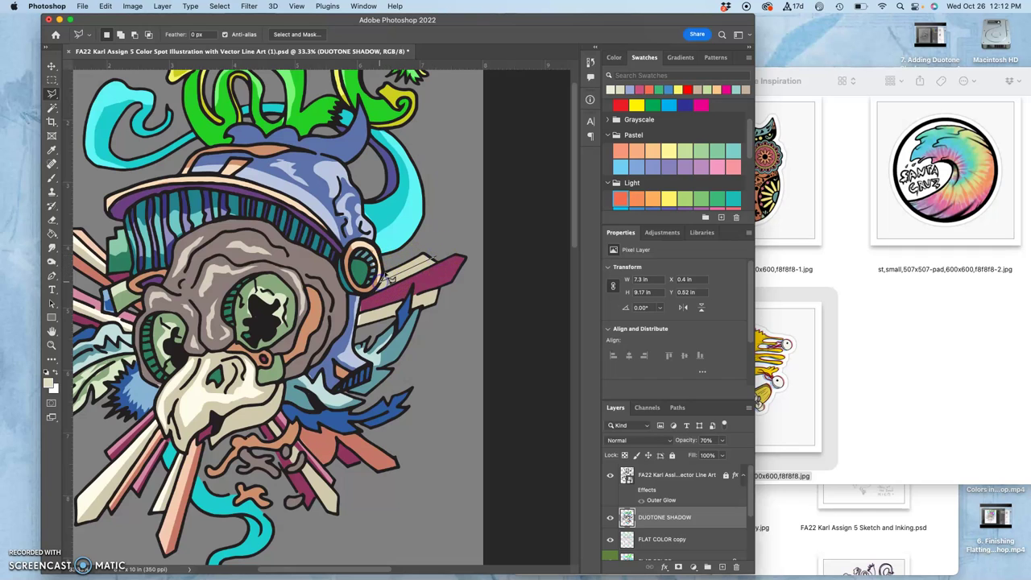
click(385, 273)
click(434, 257)
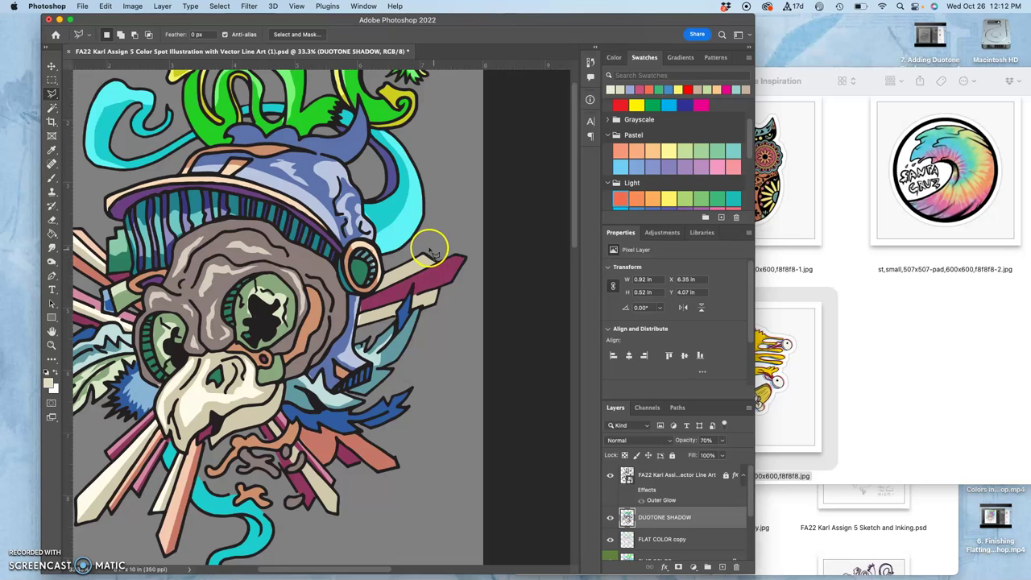
click(385, 273)
Outline the upper lengthwise half of the magenta shard beside the helmet's ear piece and delete its shadow color
click(360, 299)
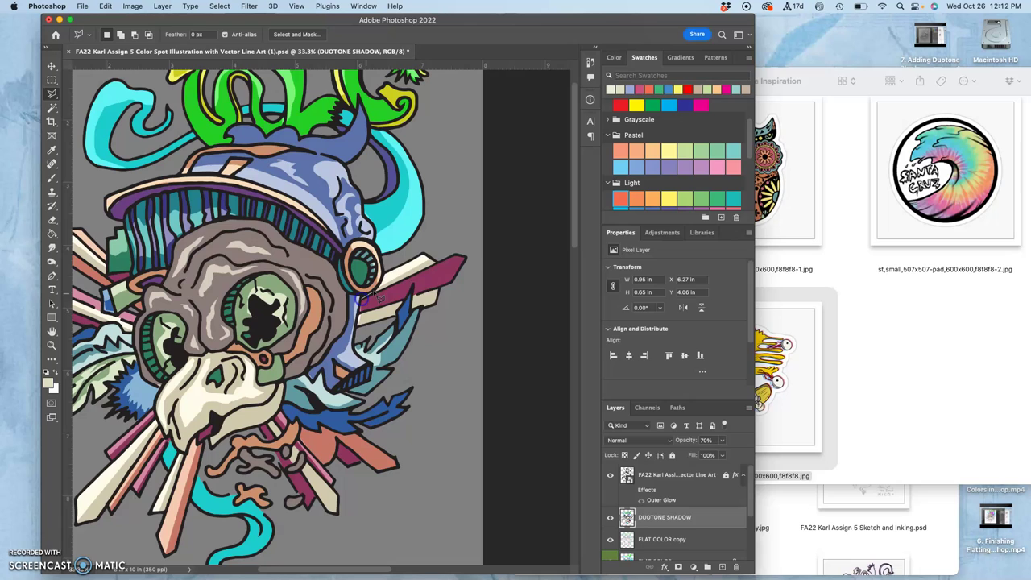
click(461, 251)
click(362, 307)
key(Delete)
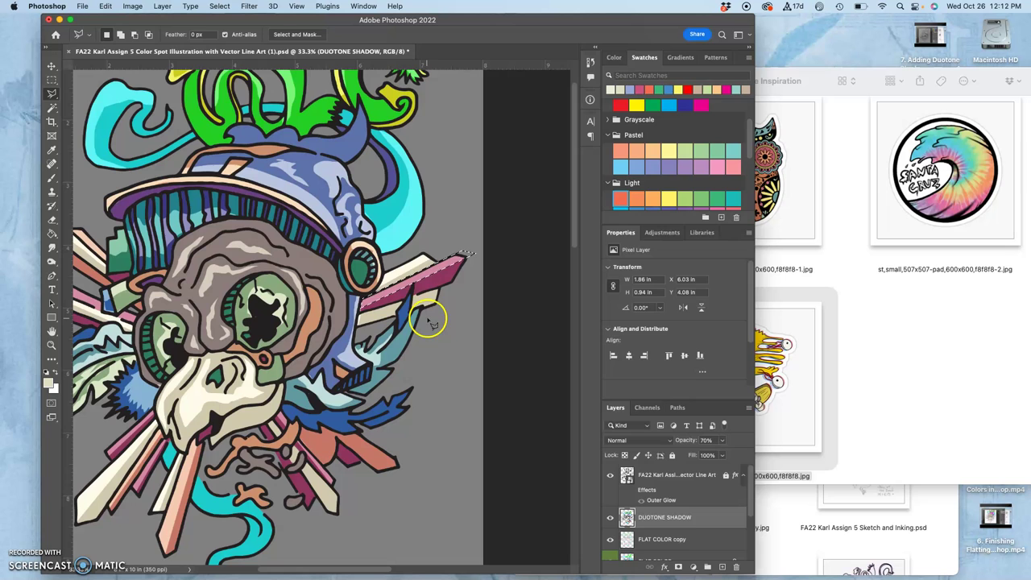
Delete the shadow color from the upper half of both cream shard sections divided by the blue feather tip, then deselect
scroll(433, 316, down, 3)
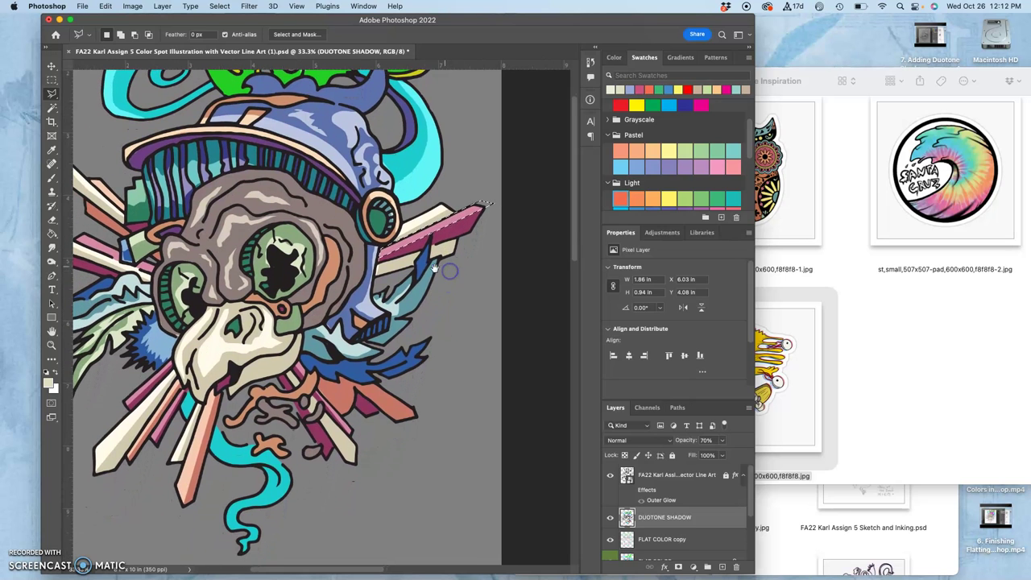
click(376, 268)
click(415, 258)
click(378, 264)
key(alt+BackSpace)
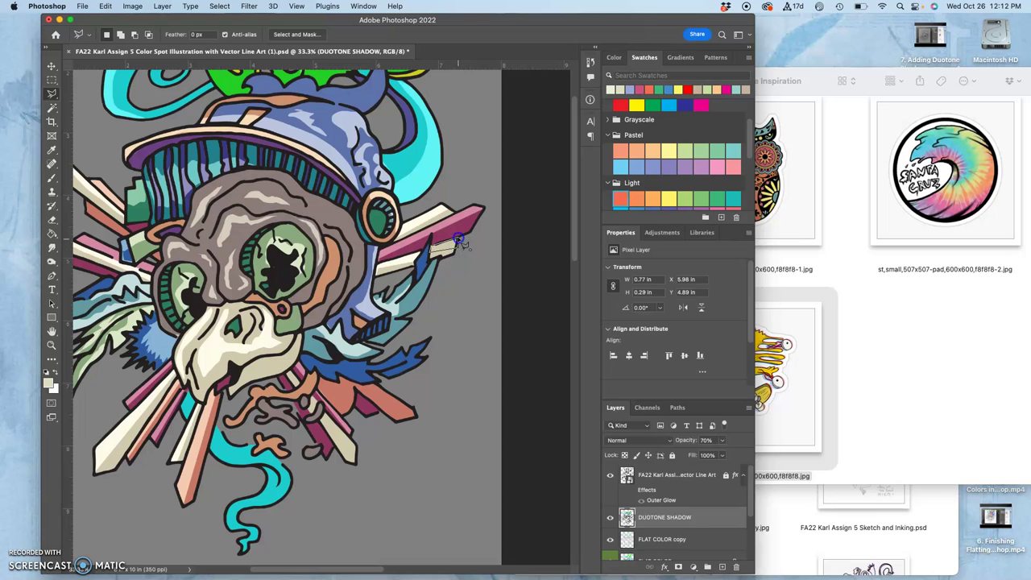
key(BackSpace)
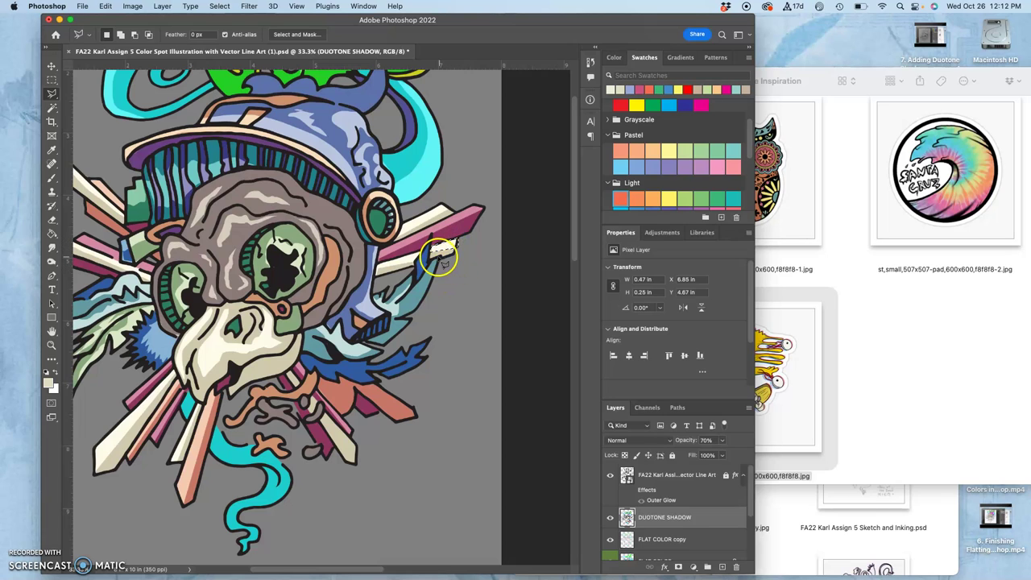
drag(432, 258, 455, 243)
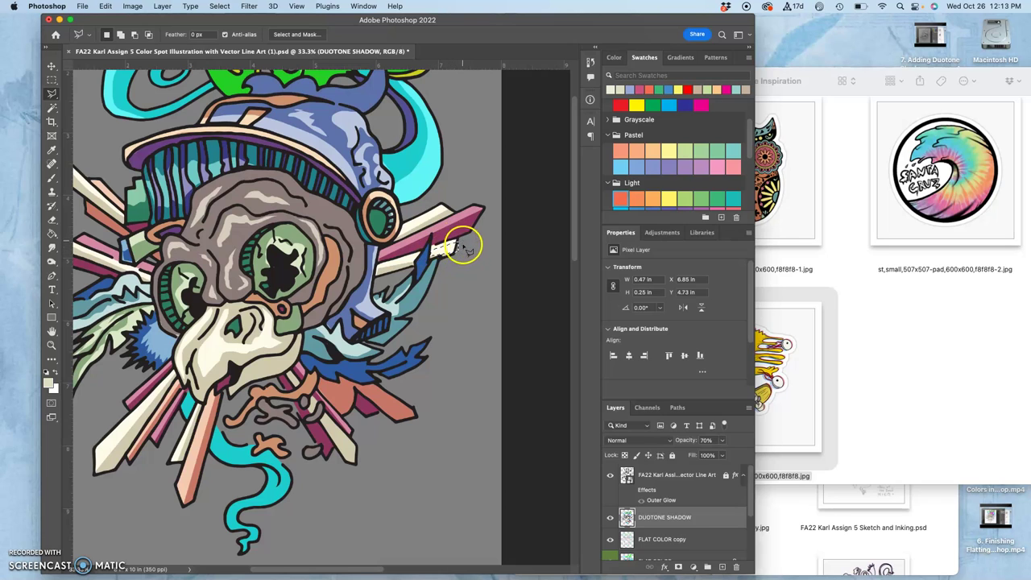
key(super+d)
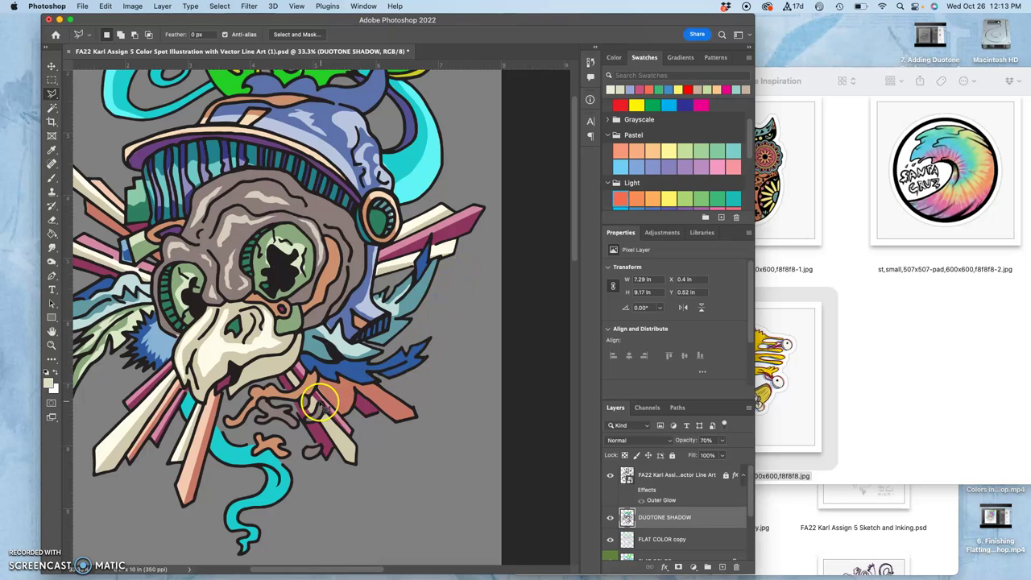
Outline the upper lengthwise half of the long cream shard running behind the orange and brown squiggles with the Polygonal Lasso
click(288, 372)
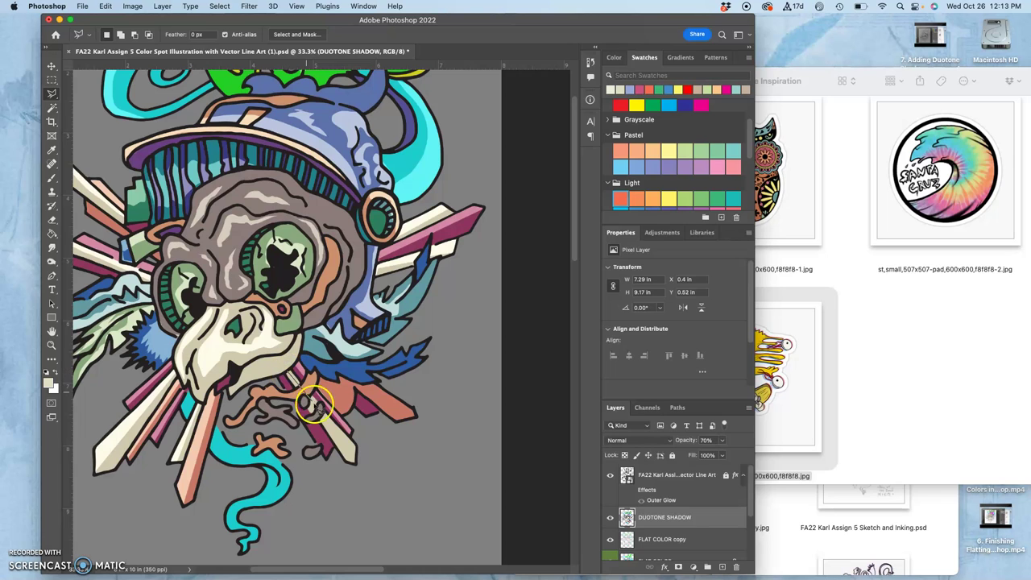
click(357, 461)
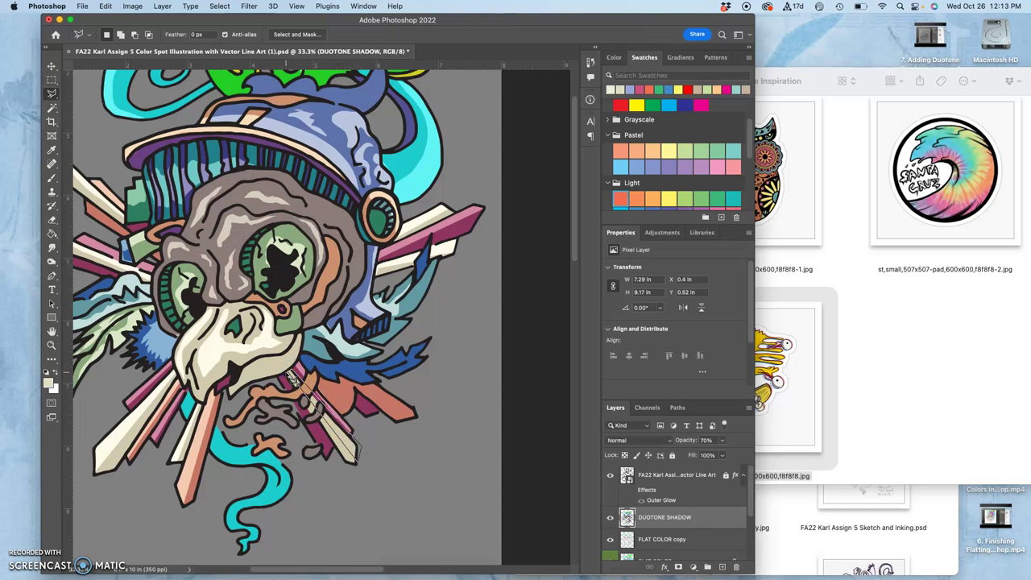
click(287, 373)
Subtract the area over the orange squiggle from the cream shard selection with the regular Lasso
key(super+plus)
key(super+plus)
key(super+plus)
key(super+plus)
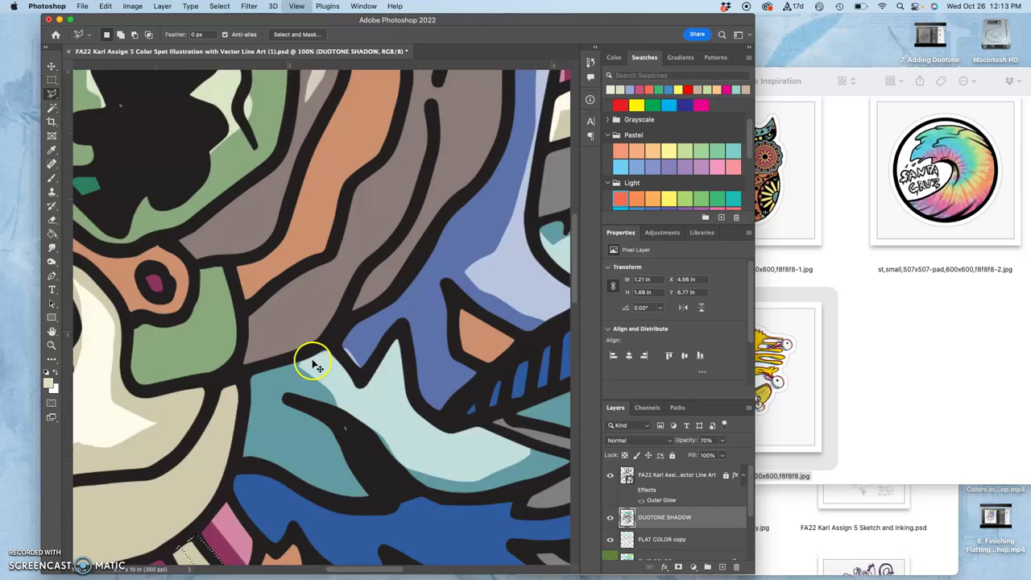
drag(306, 377, 289, 228)
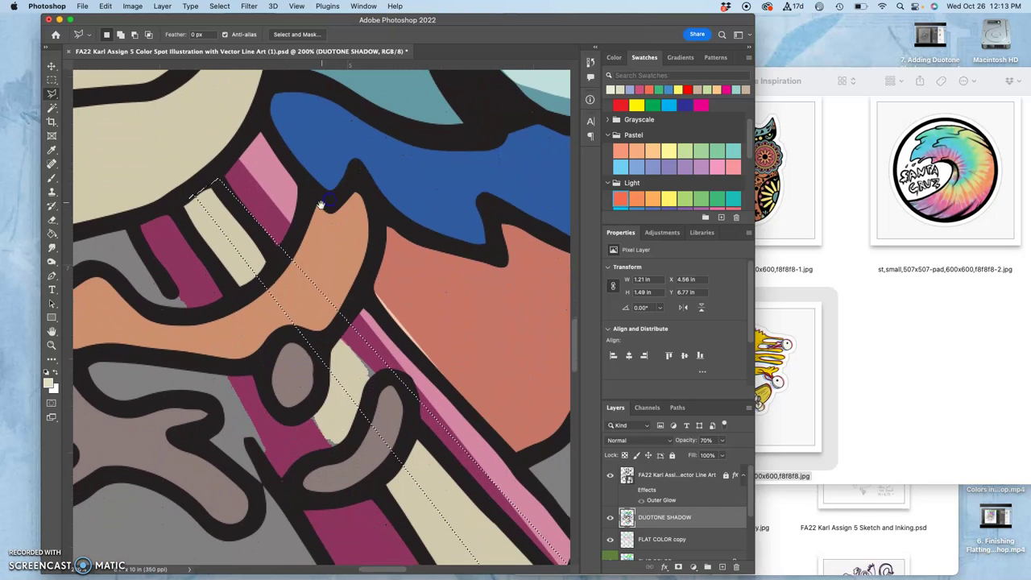
right_click(52, 94)
click(72, 94)
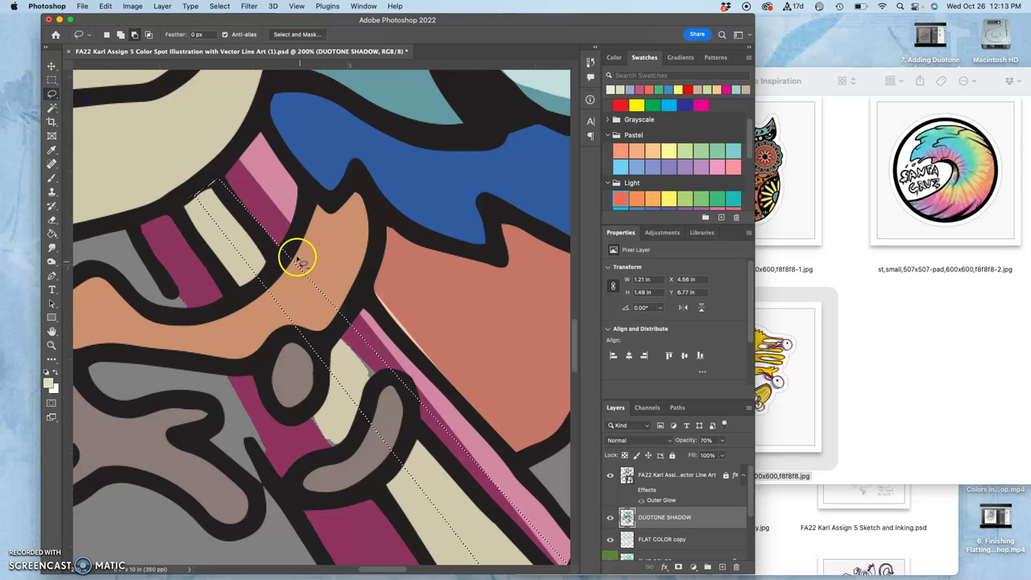
alt+drag(290, 241, 282, 254)
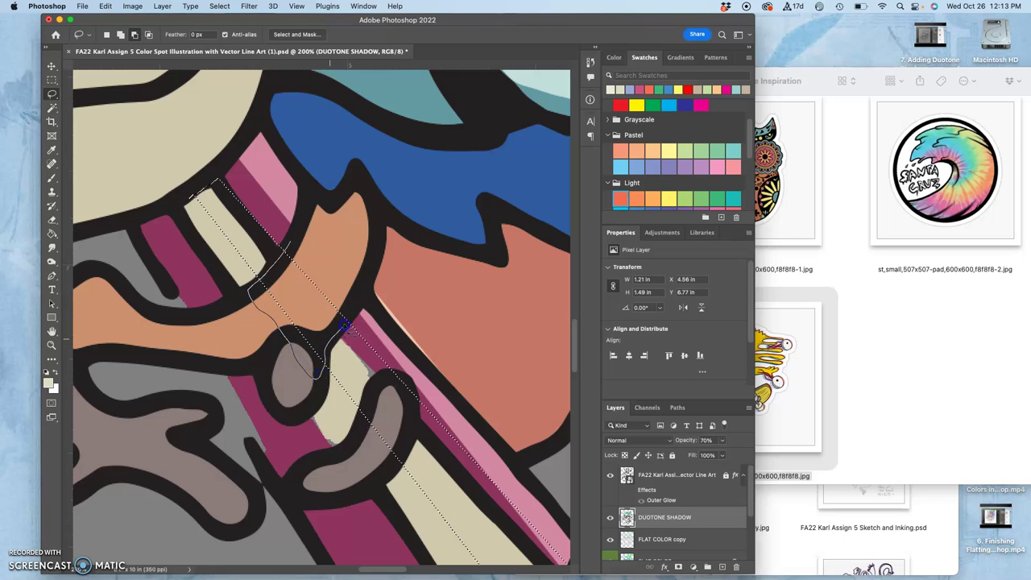
drag(333, 269, 302, 269)
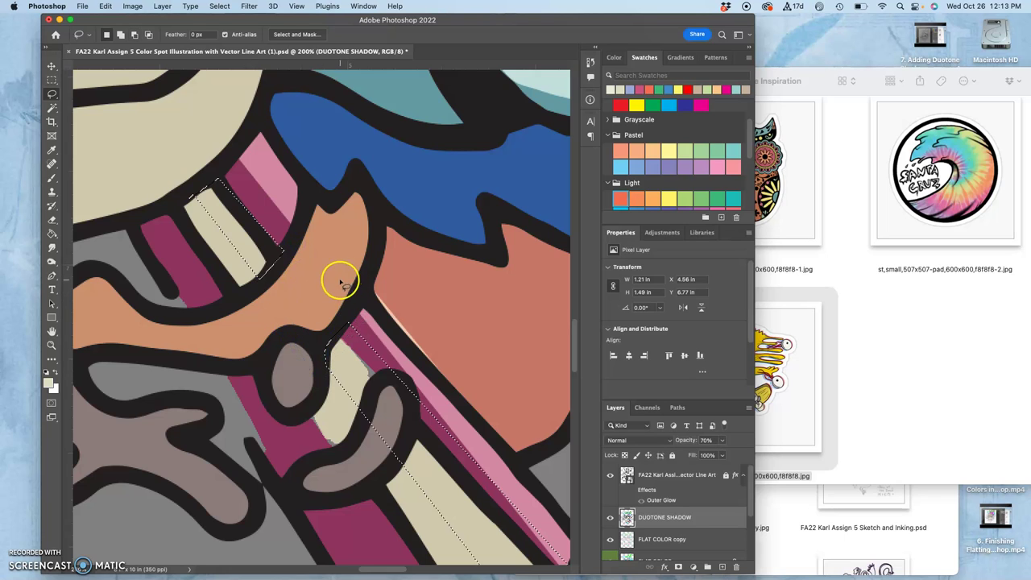
Try deleting the shadow color inside the selection, and subtract the adjoining magenta shard from the selection with the Lasso
key(Delete)
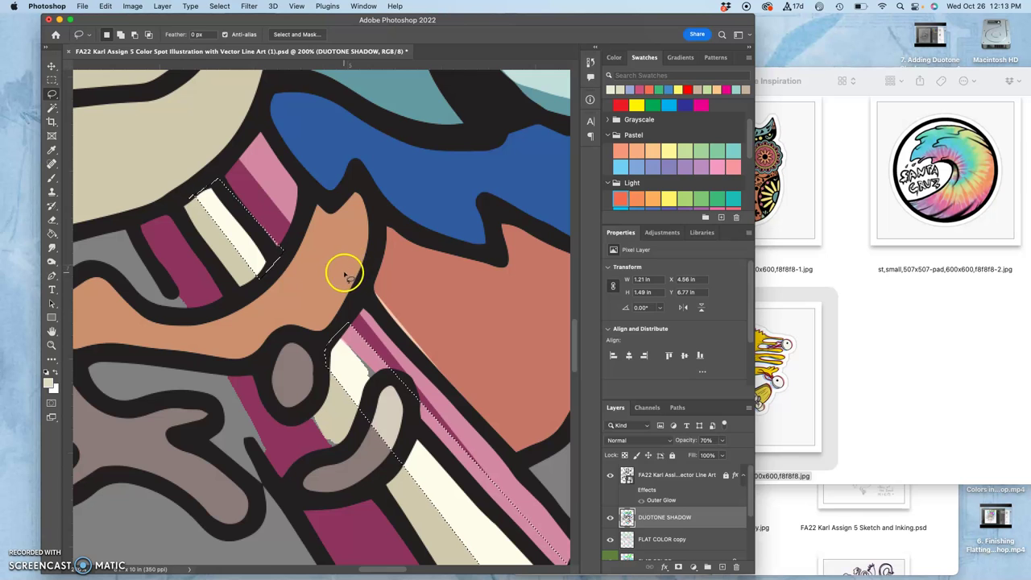
drag(355, 276, 269, 200)
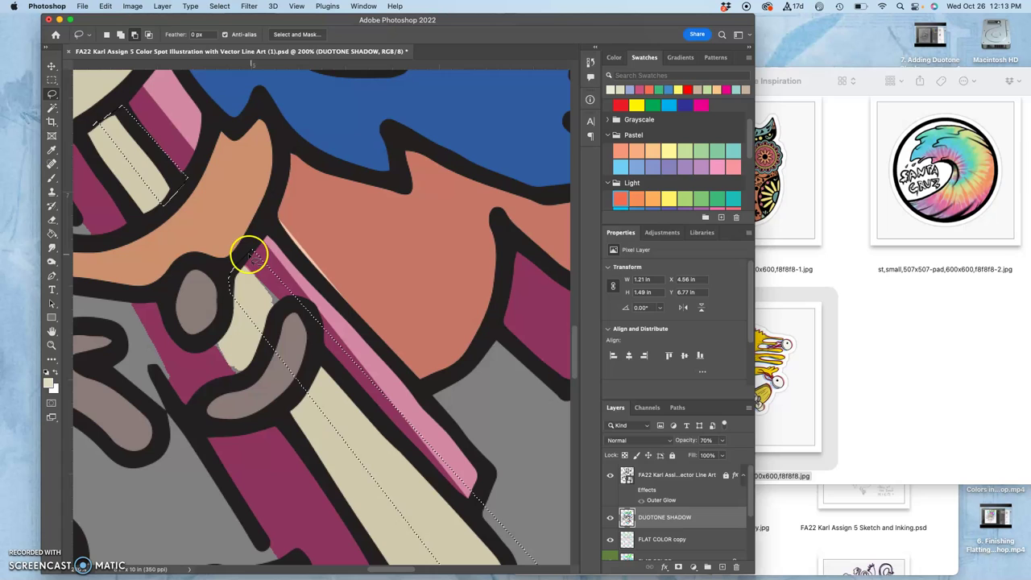
drag(238, 258, 246, 266)
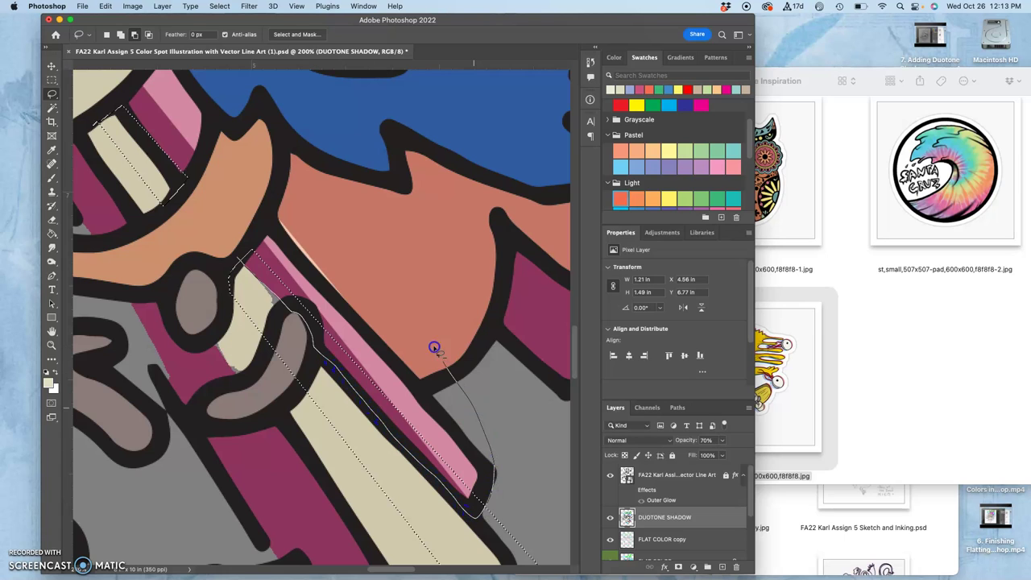
drag(290, 226, 288, 223)
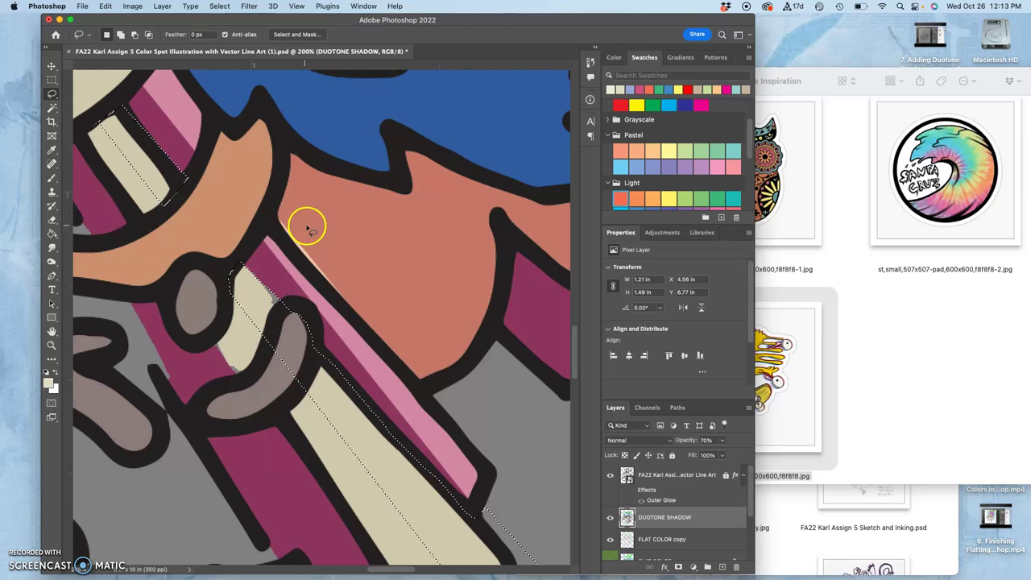
Delete the shadow color inside the selected upper half of the long cream shard, then deselect
key(Delete)
key(super+d)
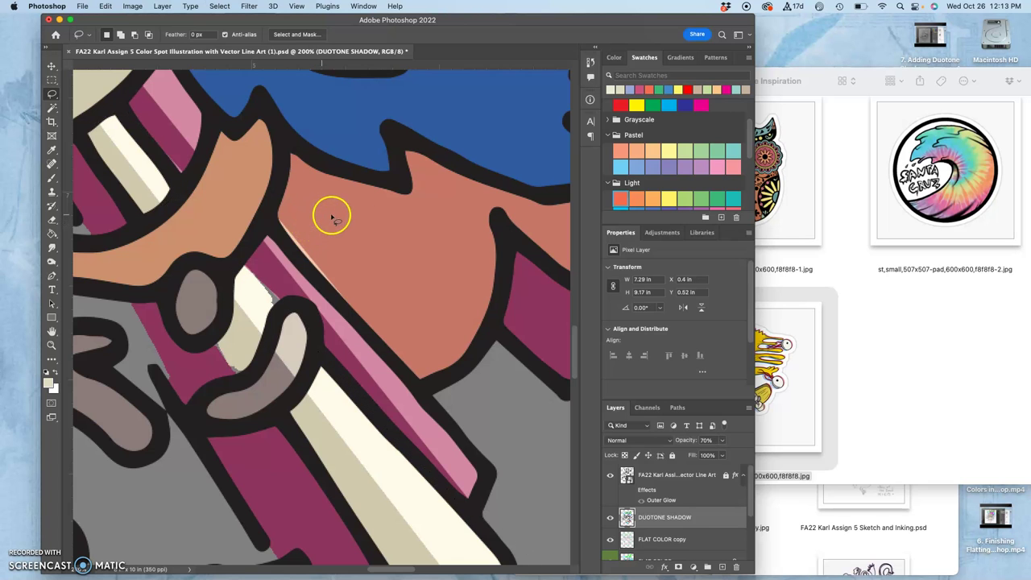
Outline the outer lengthwise half of the magenta shard below the cream shard with the Polygonal Lasso
drag(342, 255, 395, 163)
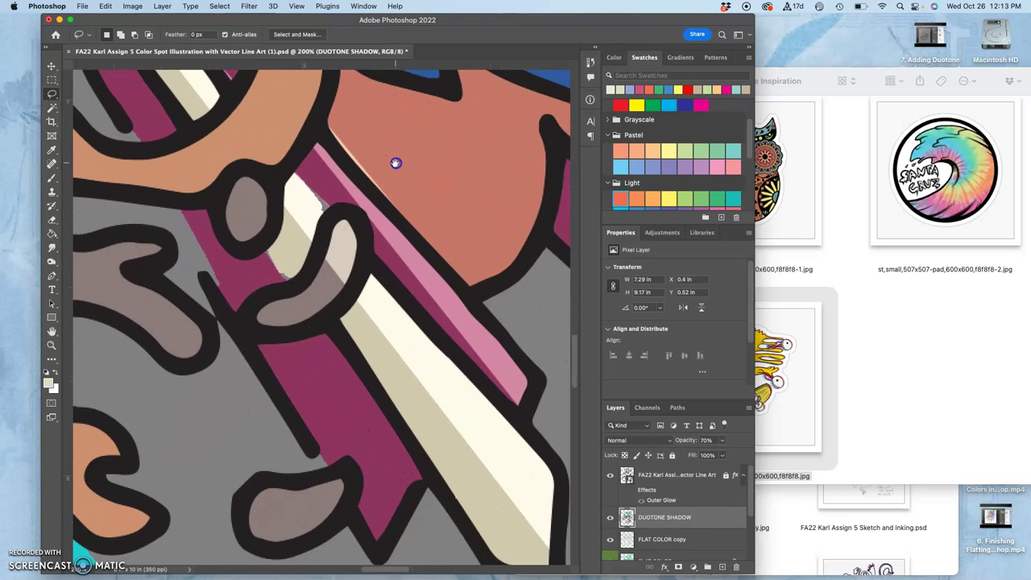
key(super+minus)
key(super+minus)
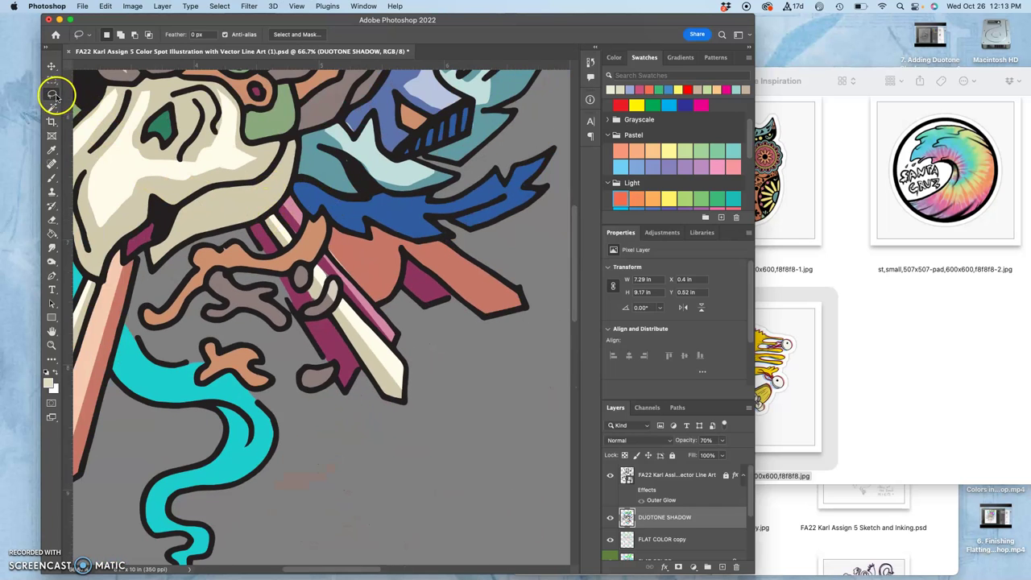
drag(52, 95, 84, 104)
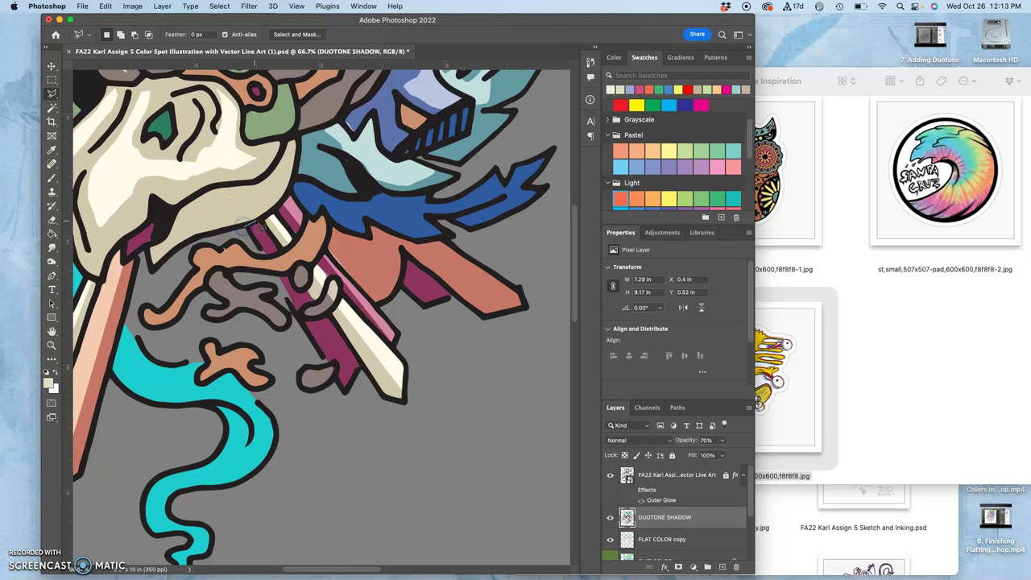
click(344, 399)
click(247, 227)
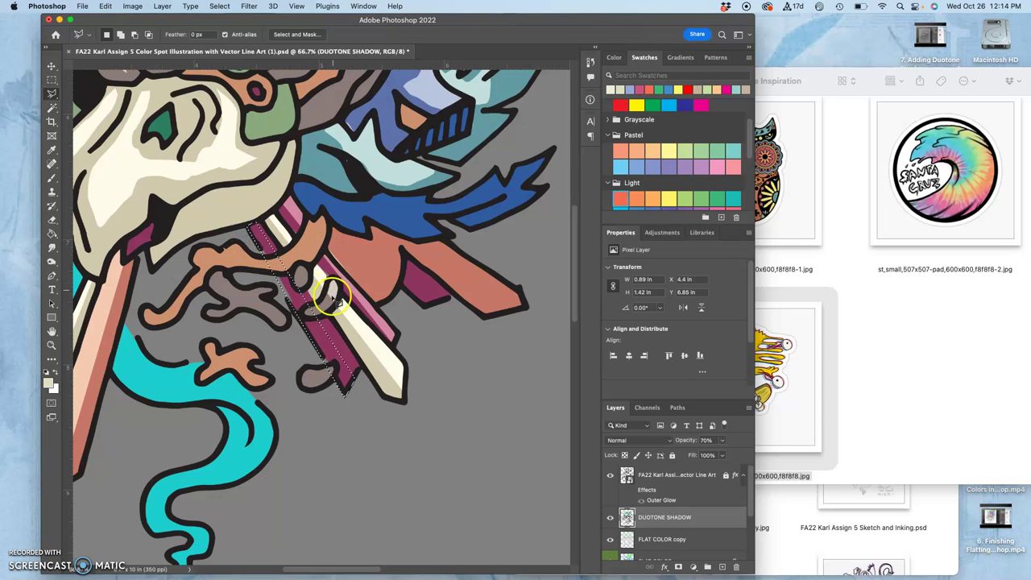
Subtract the areas over the orange squiggle, the small brown oval and the curved brown squiggle from the magenta shard selection with the regular Lasso
key(super+=)
key(super+=)
key(super+=)
key(super+=)
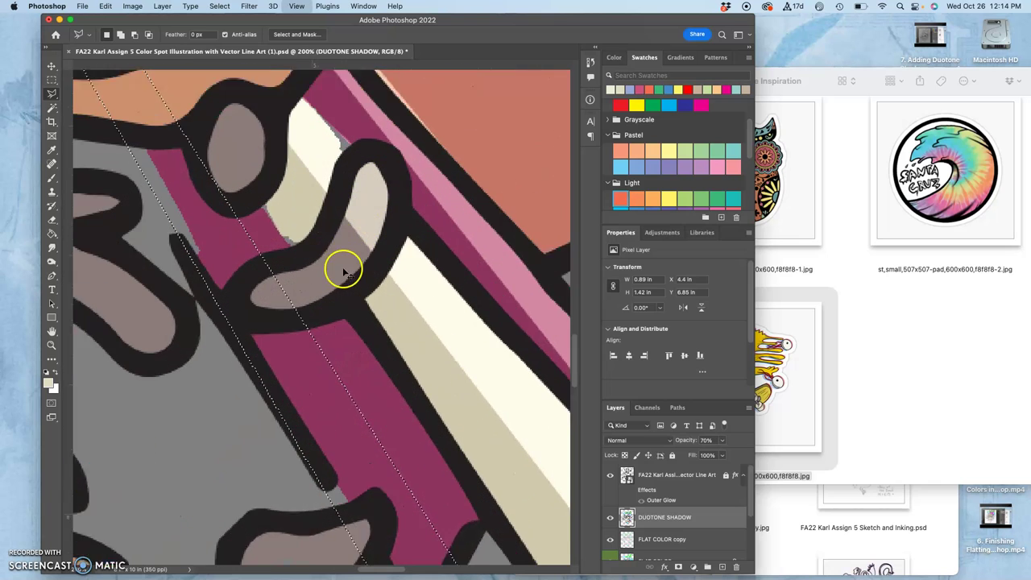
drag(293, 219, 384, 357)
drag(356, 310, 369, 322)
click(51, 93)
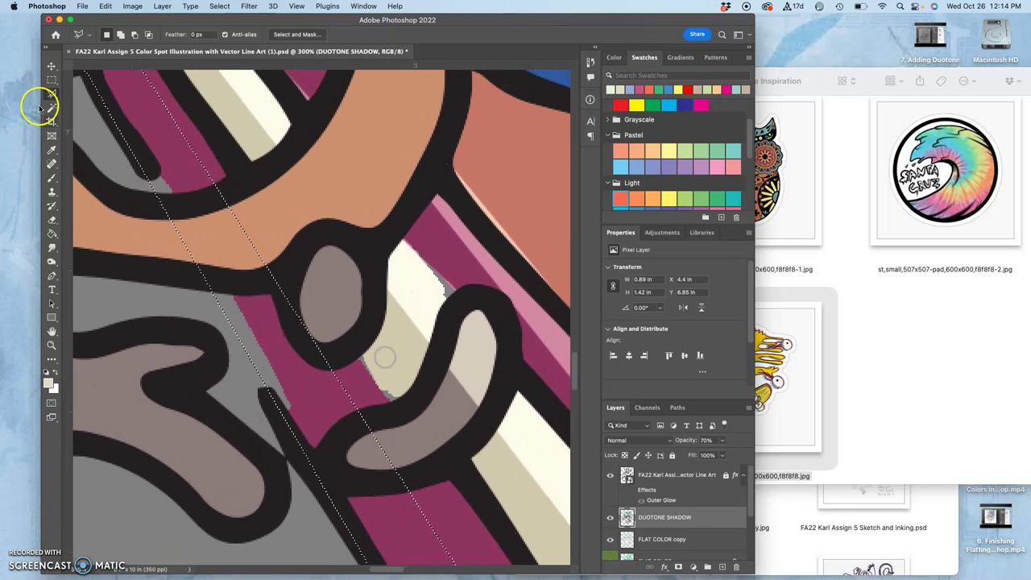
click(90, 93)
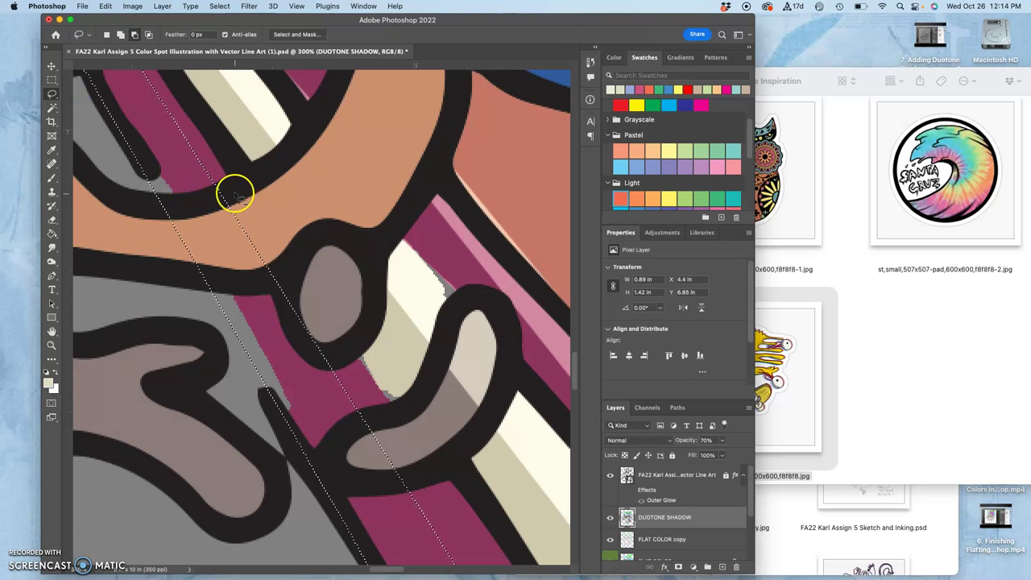
drag(232, 190, 203, 200)
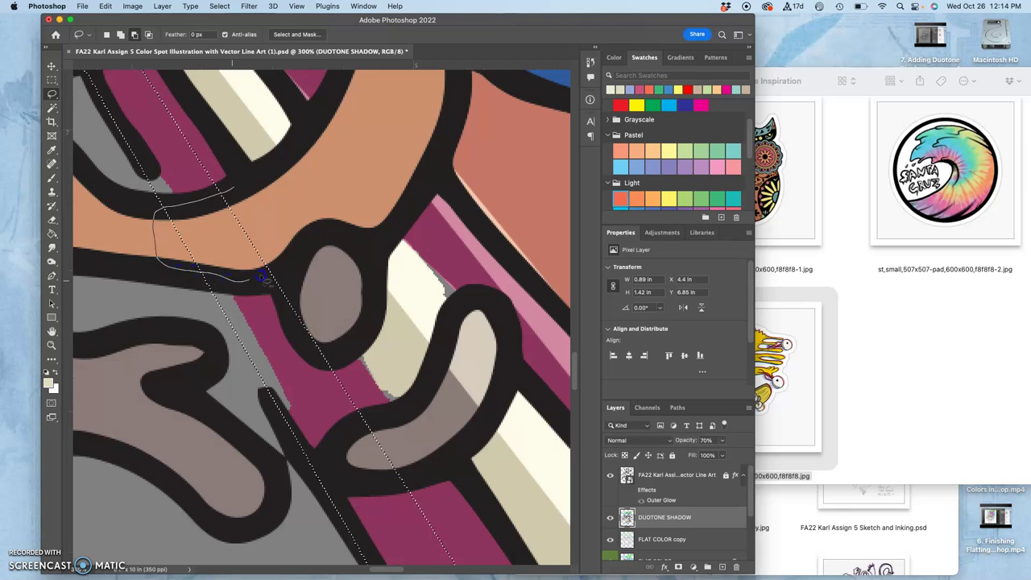
drag(262, 276, 241, 194)
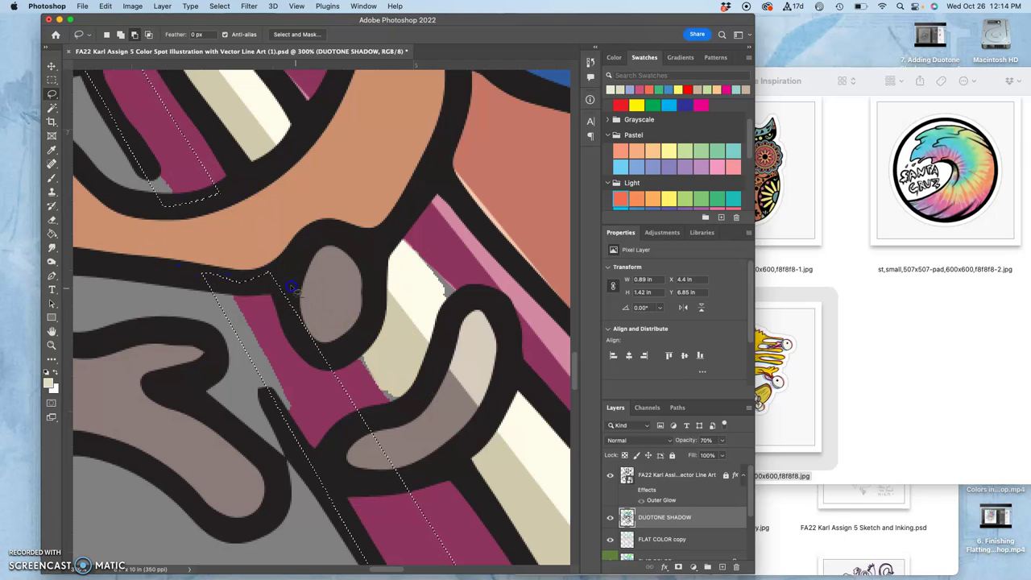
mouse_move(292, 287)
mouse_down()
mouse_move(291, 329)
mouse_move(323, 345)
mouse_move(332, 304)
mouse_move(379, 418)
mouse_up()
drag(406, 469, 400, 472)
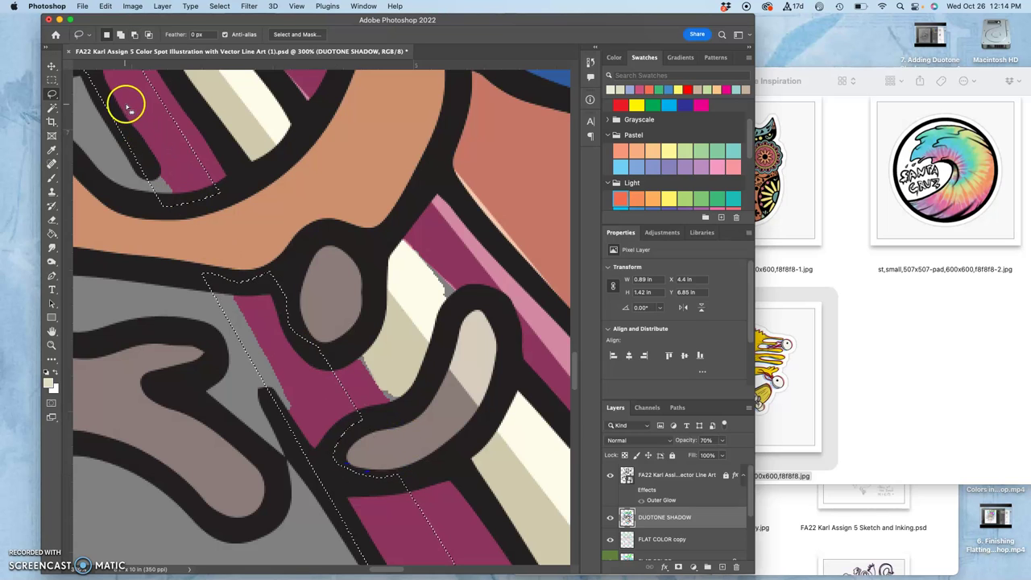
Delete the shadow color from the selected half of the magenta shard, then deselect
key(BackSpace)
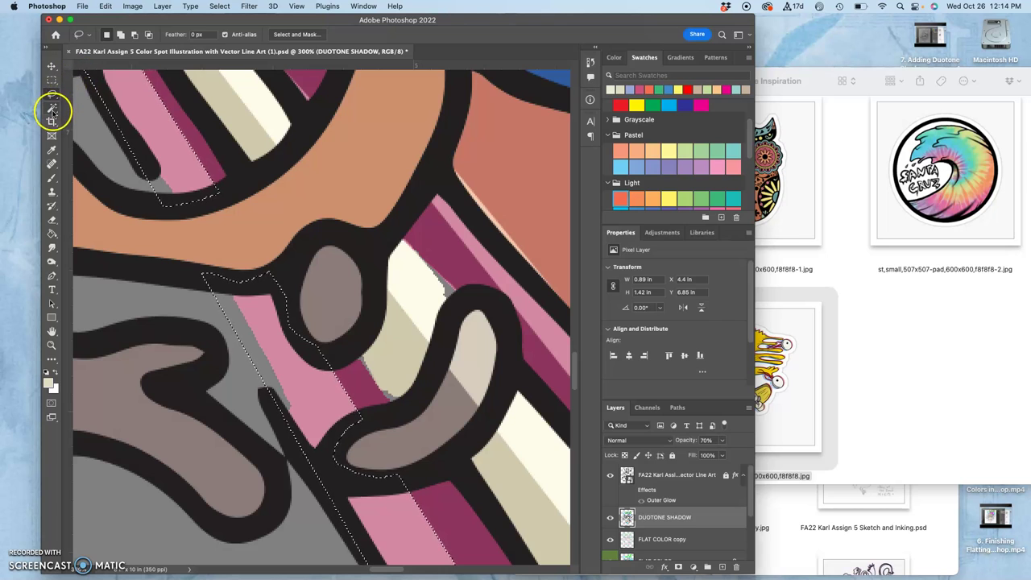
click(51, 177)
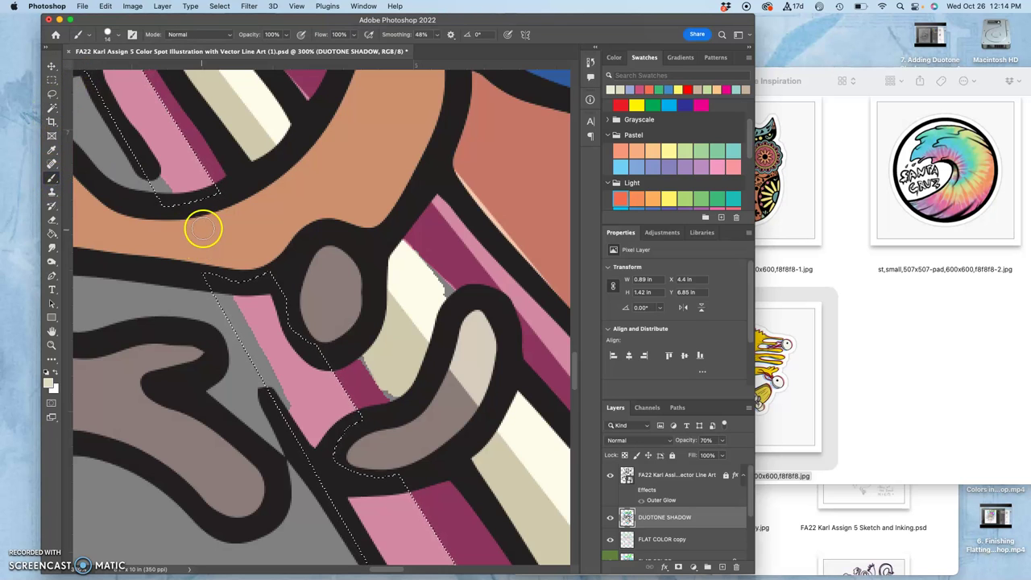
key(super+d)
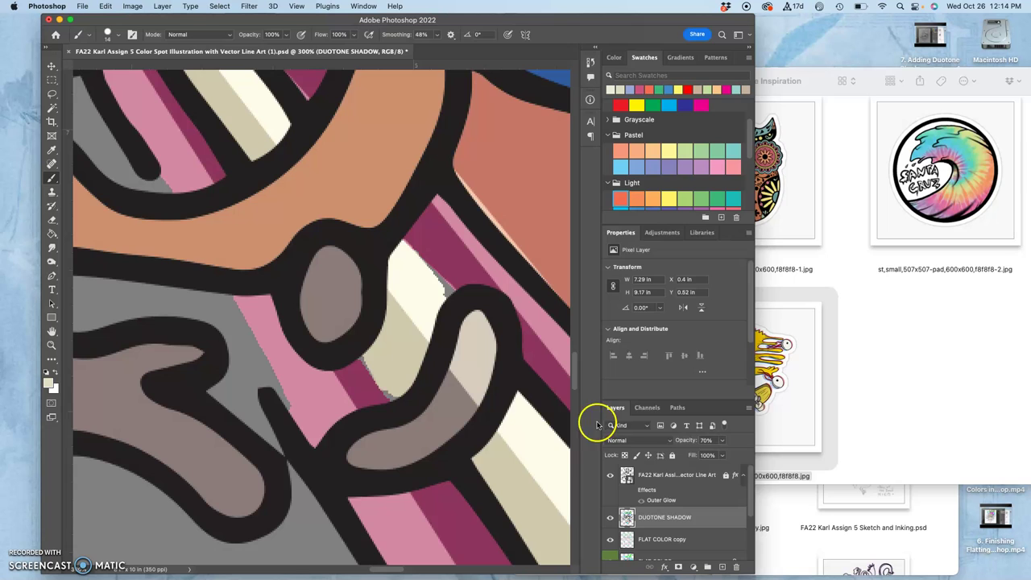
Sample the brown of the curved squiggle over the cream shard and brush over its pale cut-out area on the shadow layer
alt+click(468, 387)
mouse_move(472, 355)
mouse_down()
mouse_move(460, 350)
mouse_move(468, 339)
mouse_up()
mouse_move(452, 386)
mouse_down()
mouse_move(477, 401)
mouse_move(489, 368)
mouse_move(472, 407)
mouse_up()
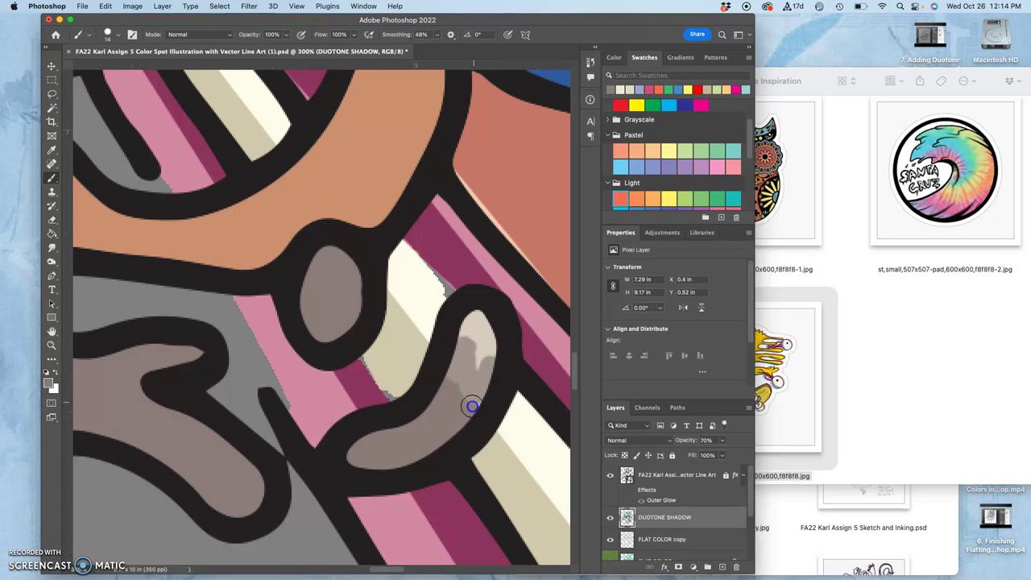
drag(478, 321, 480, 313)
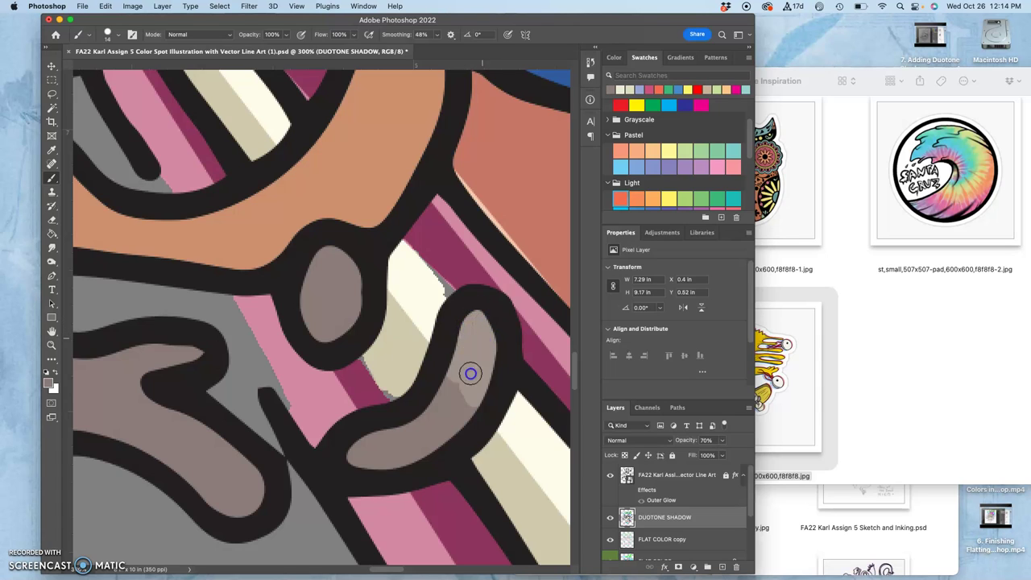
mouse_move(472, 366)
mouse_down()
mouse_move(438, 339)
mouse_move(453, 376)
mouse_up()
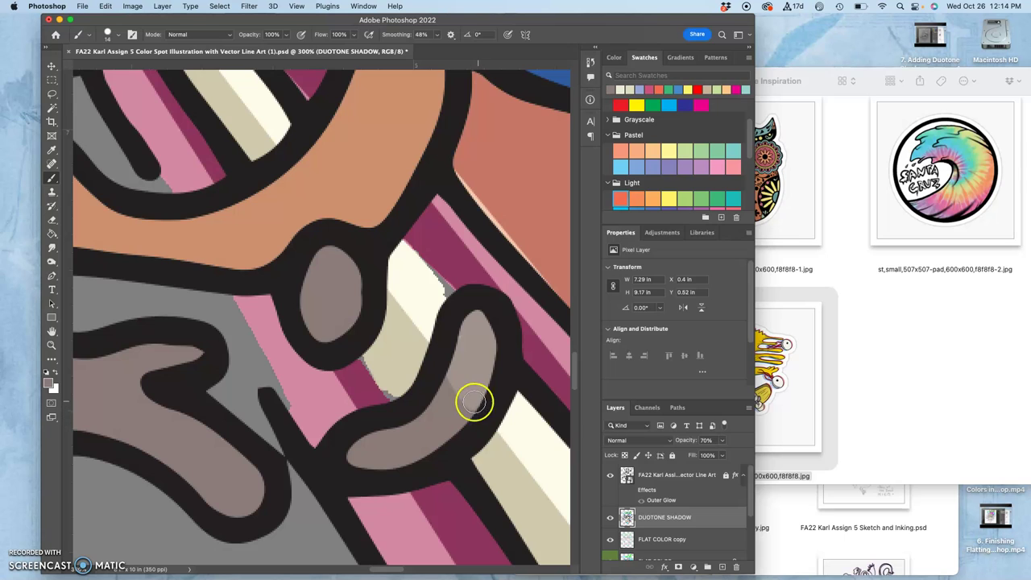
Fill the curved squiggle, the small oval and the lower brown shape with the sampled brown using the Paint Bucket
click(52, 233)
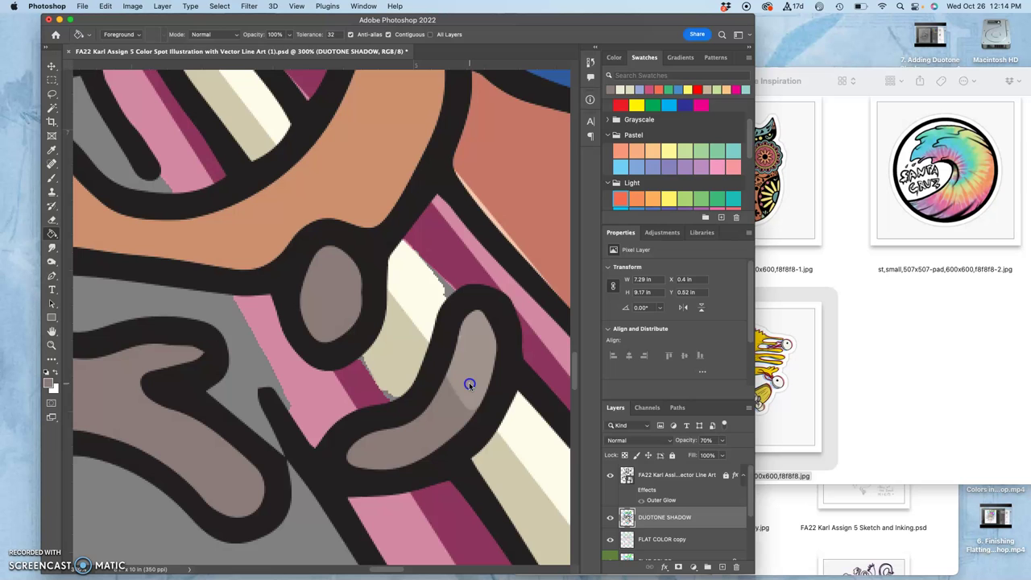
click(452, 405)
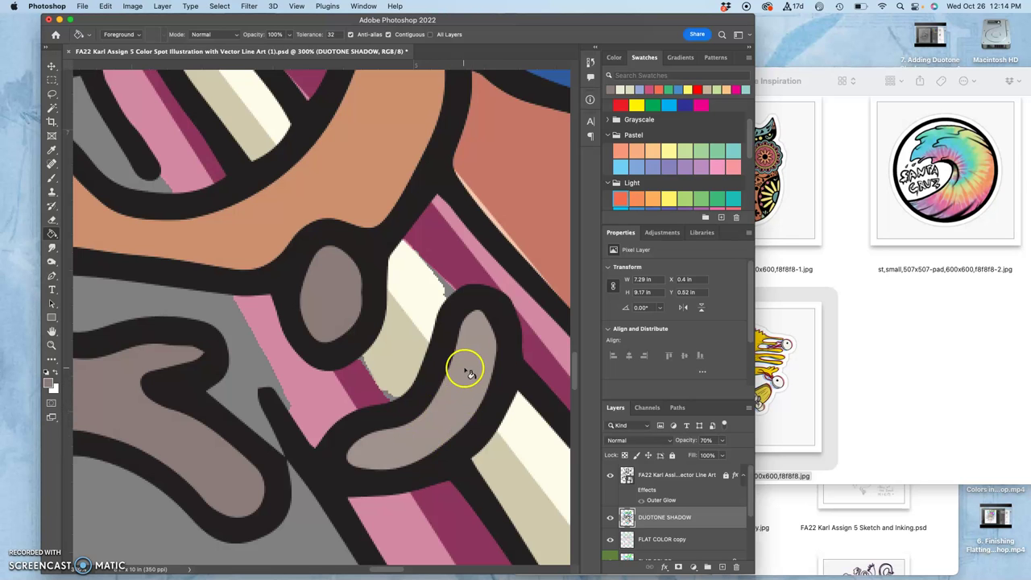
key(super+minus)
key(super+minus)
key(super+minus)
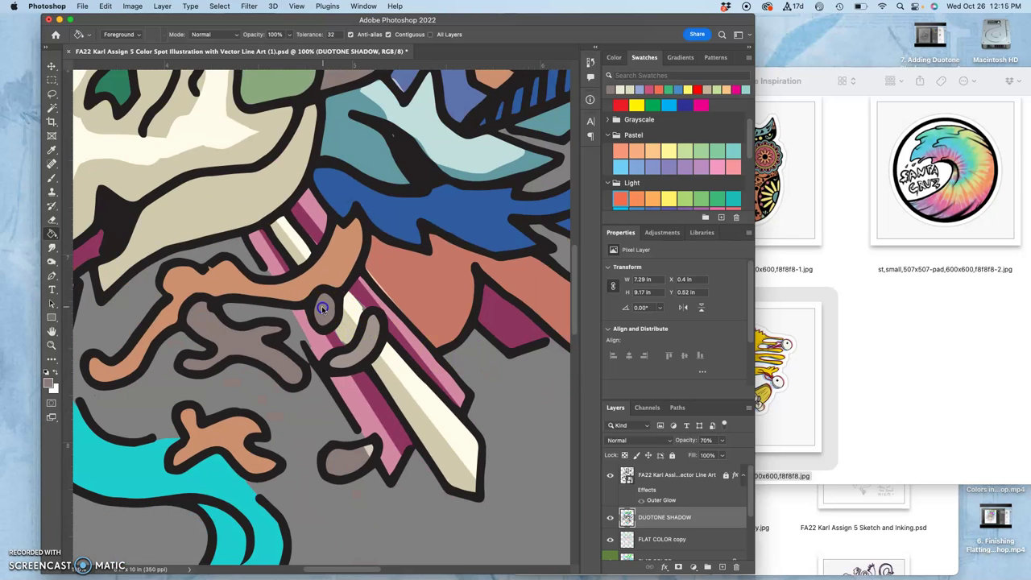
click(343, 456)
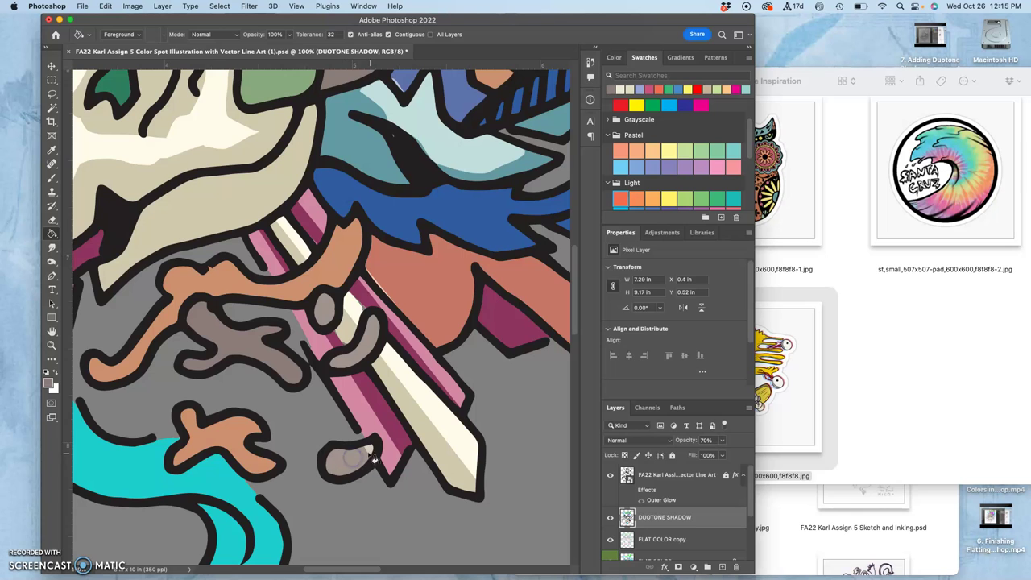
Try filling the pale corner of the lower brown shape, undo it, and paint the corner brown with the Brush instead
click(372, 457)
key(super+z)
key(super+=)
key(super+=)
key(space)
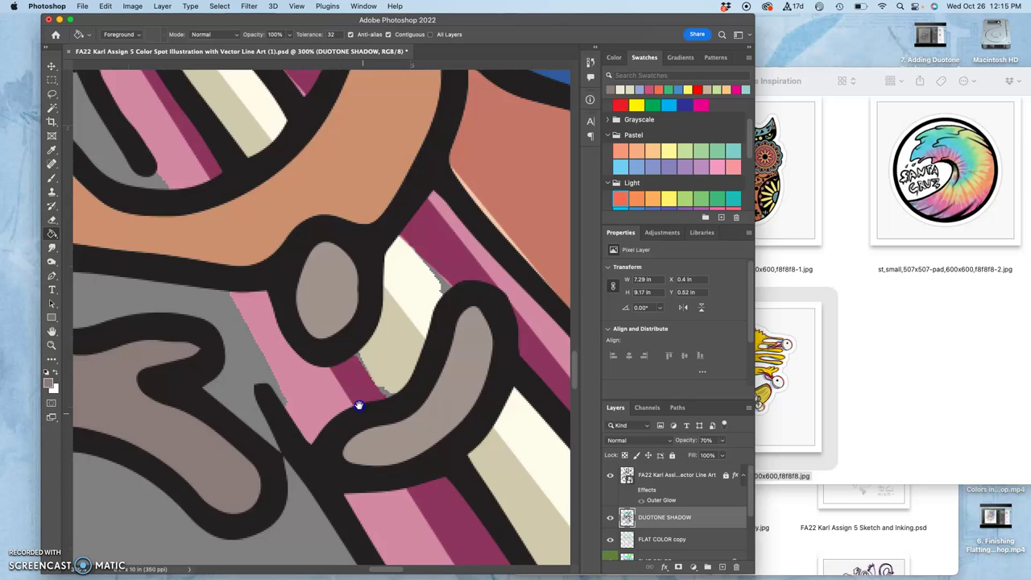
drag(359, 405, 267, 157)
scroll(266, 156, down, 2)
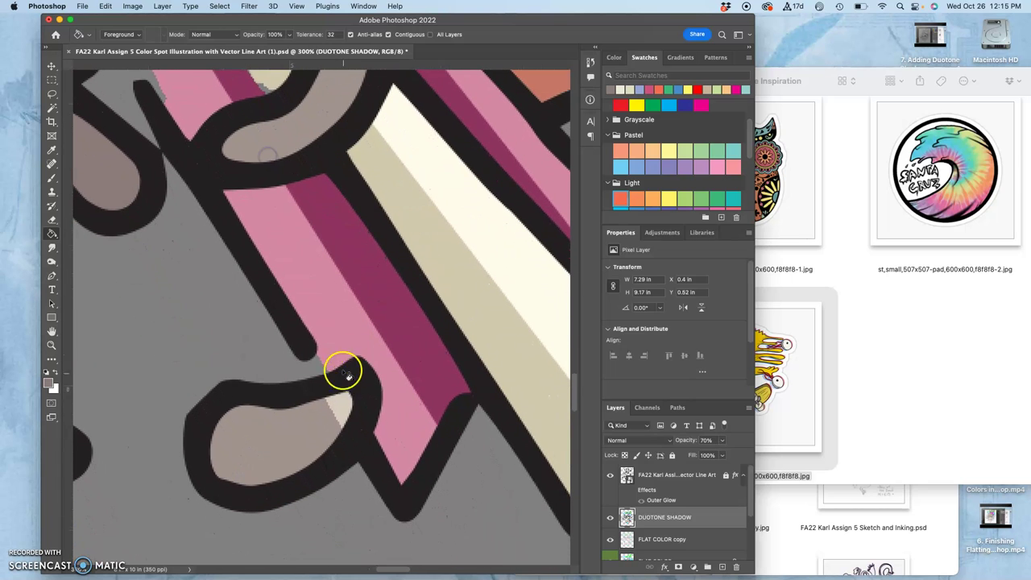
click(52, 181)
mouse_move(290, 345)
mouse_down()
mouse_move(307, 379)
mouse_move(341, 408)
mouse_up()
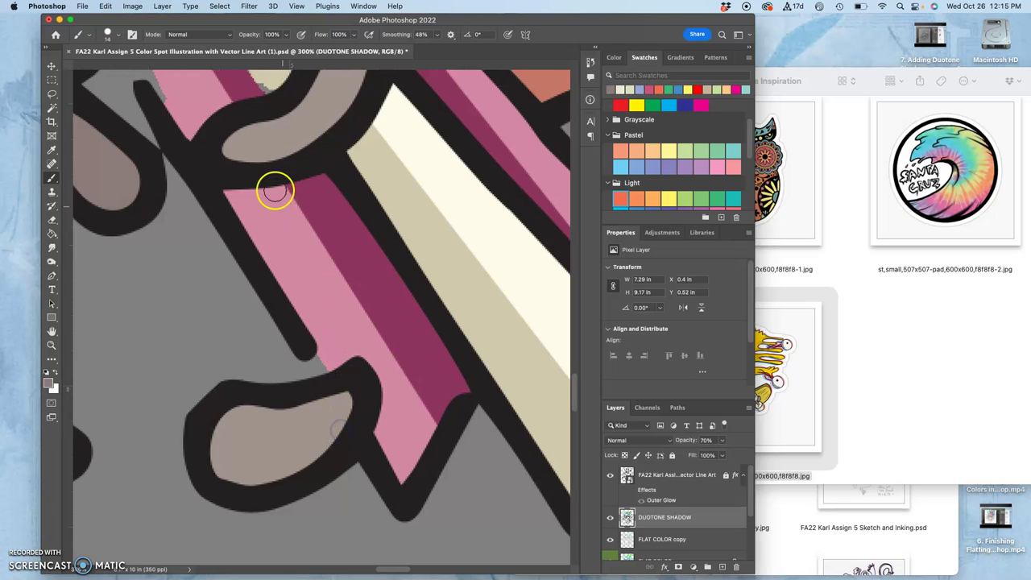
Sample the light pink of the magenta shard and paint over its ragged outer edge below the orange squiggle
drag(279, 177, 348, 349)
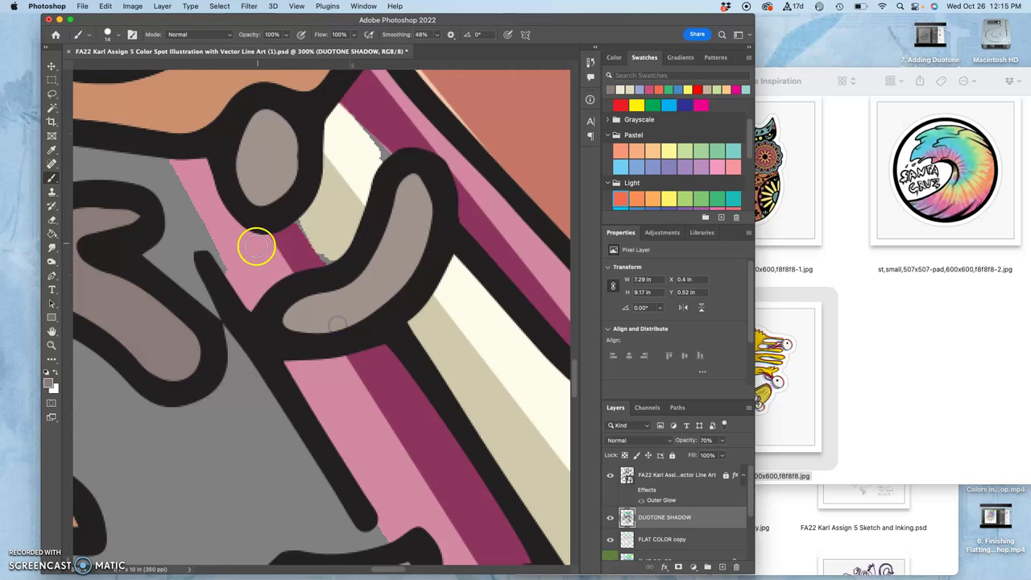
alt+click(249, 270)
mouse_move(178, 171)
mouse_down()
mouse_move(163, 159)
mouse_move(201, 233)
mouse_up()
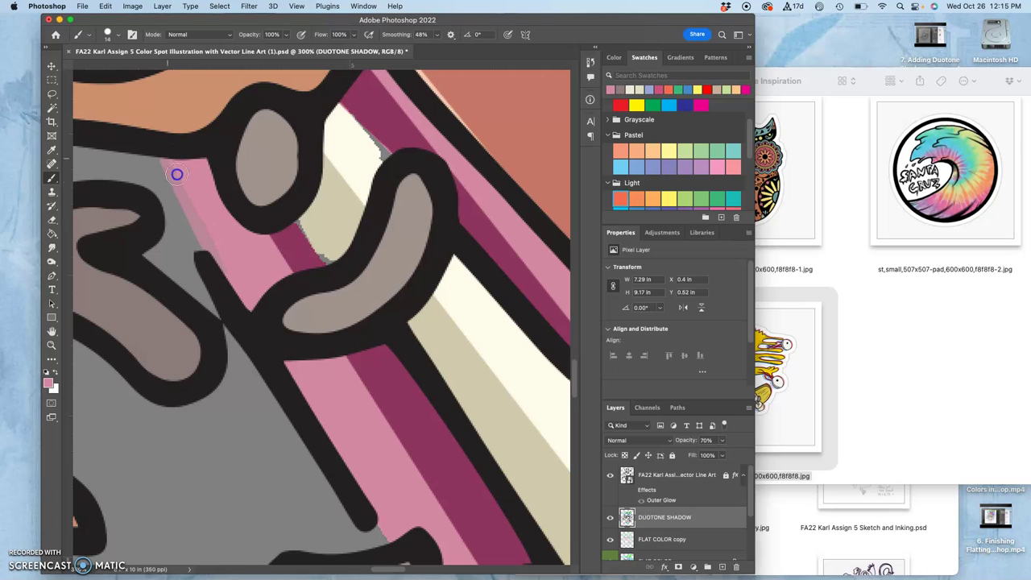
Paint over the ragged gap between the cream and magenta shards with sampled cream shadow color and with sampled outline black
alt+click(307, 234)
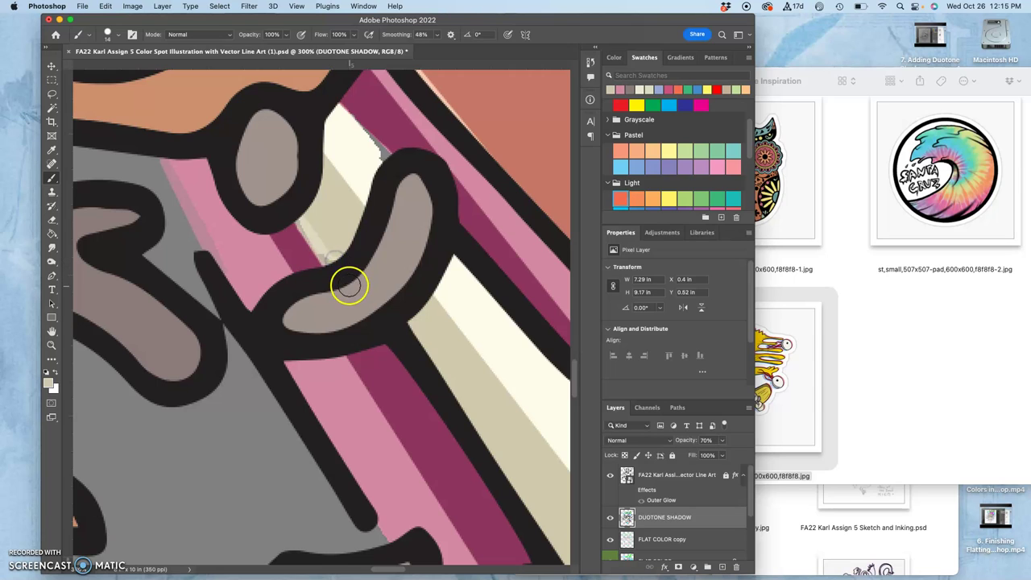
alt+click(403, 345)
drag(298, 219, 335, 276)
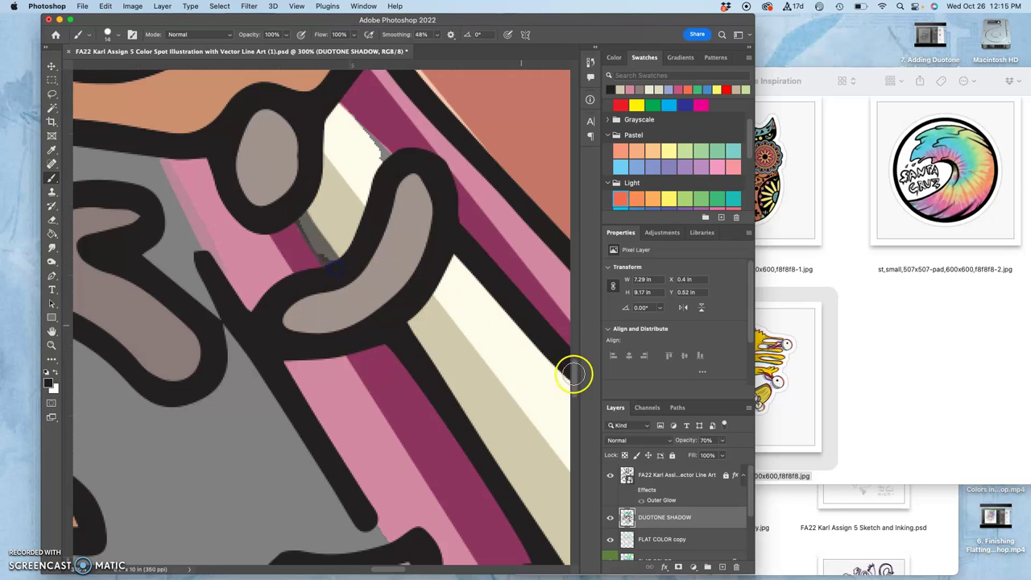
Adjust the DUOTONE SHADOW layer's opacity to about 66%, and make FLAT COLOR copy the active layer
click(722, 441)
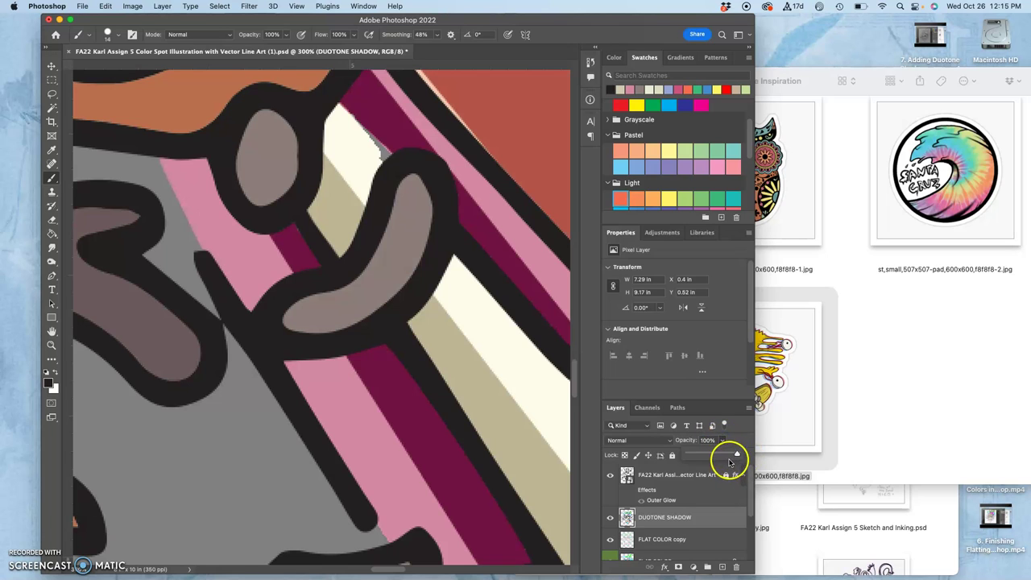
drag(724, 455, 721, 454)
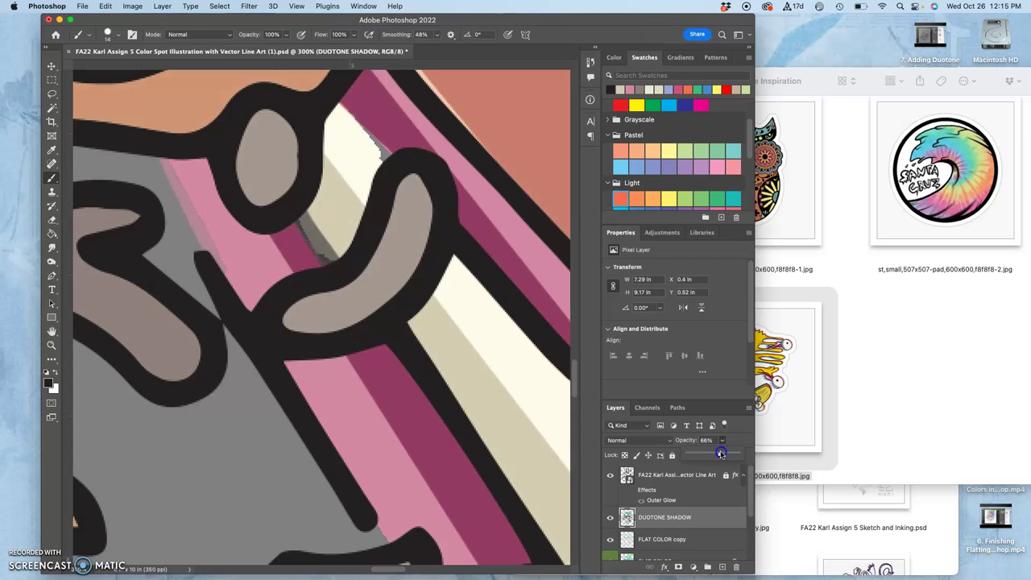
click(671, 540)
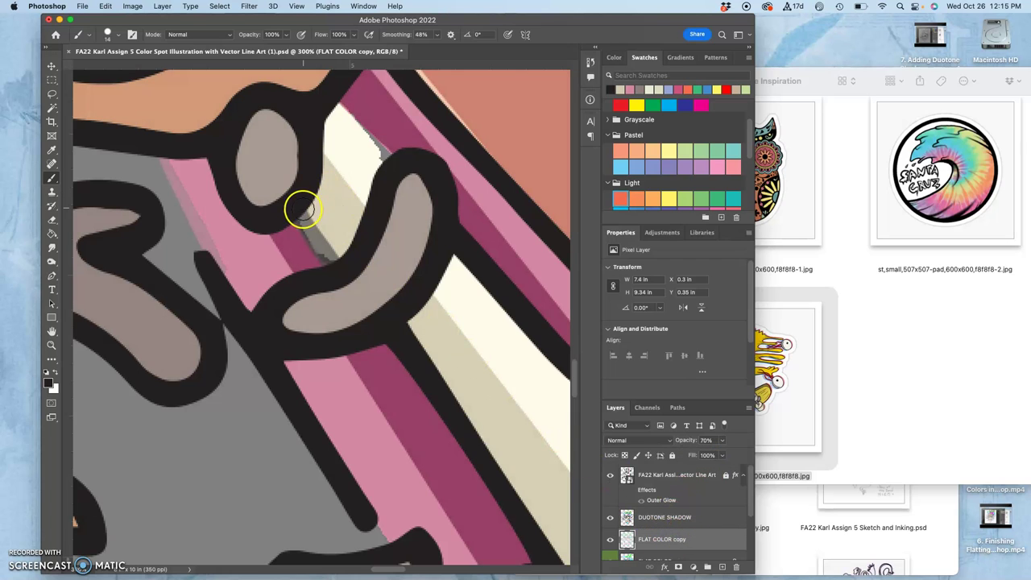